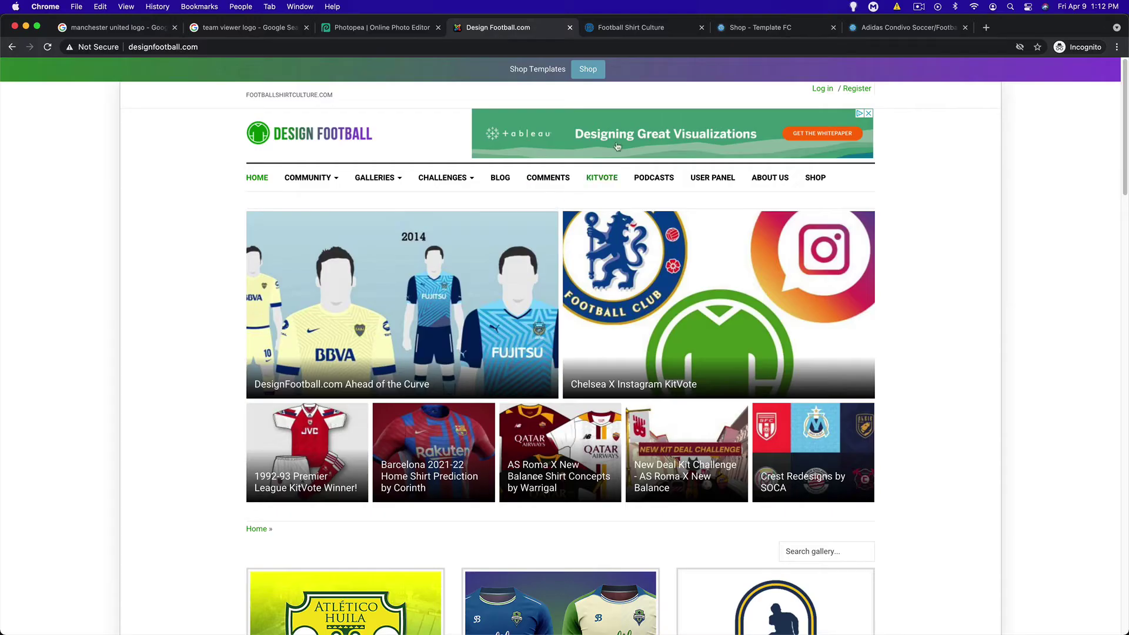
- Bring up TemplateFC's FREE Patch Maker PSD + Layerstyles product page, priced $0.00, in Chrome
left_click(642, 28)
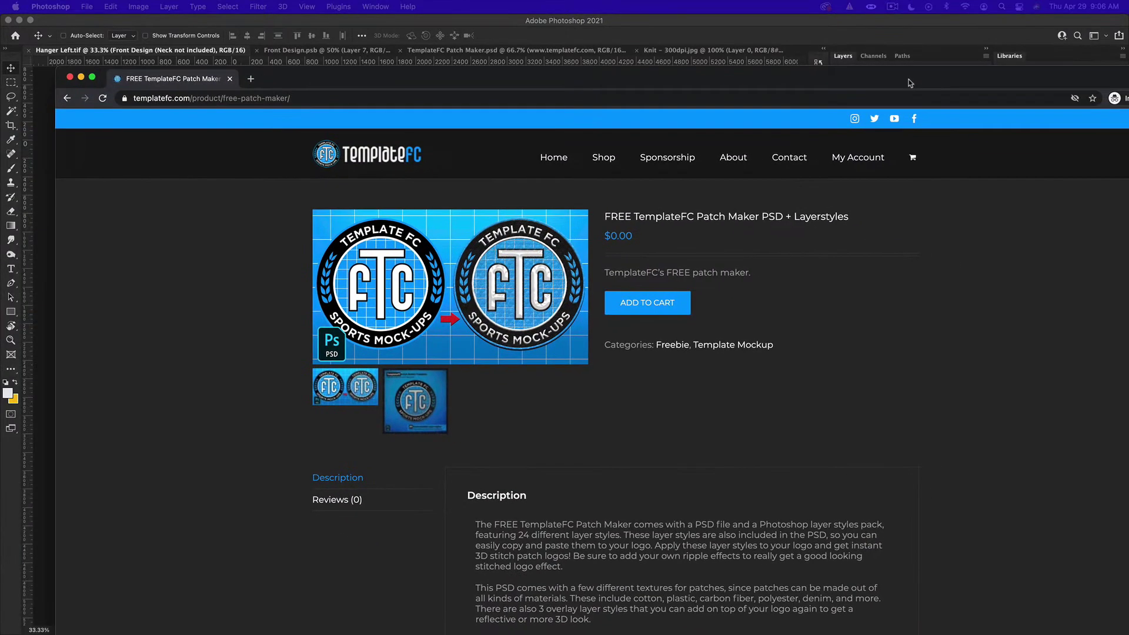
scroll(956, 264, "down", 5)
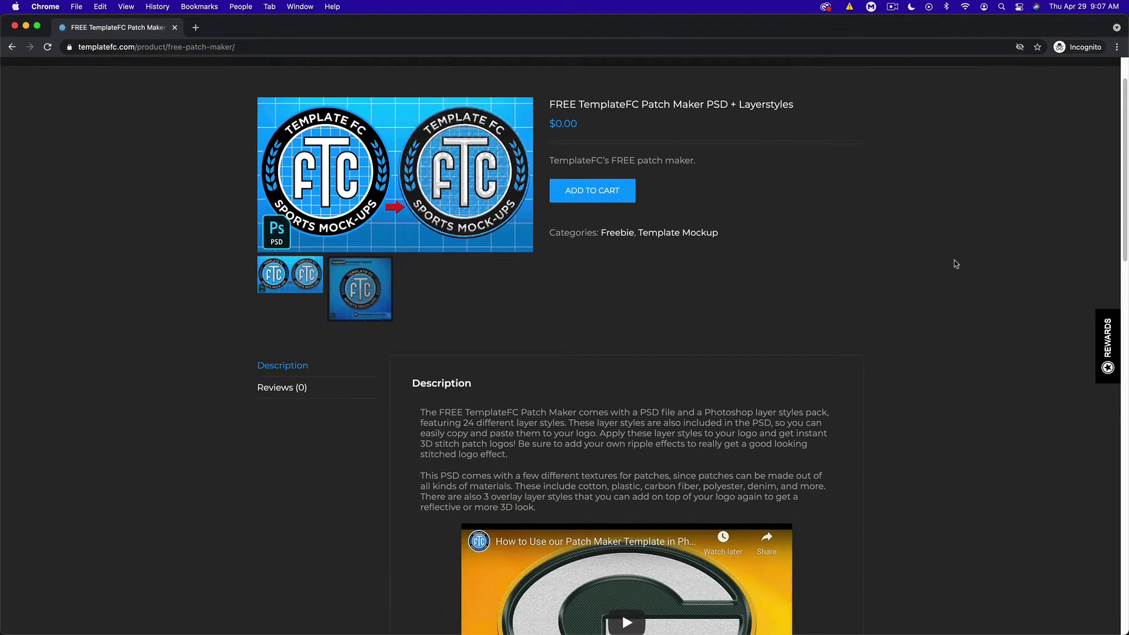
scroll(940, 270, "down", 3)
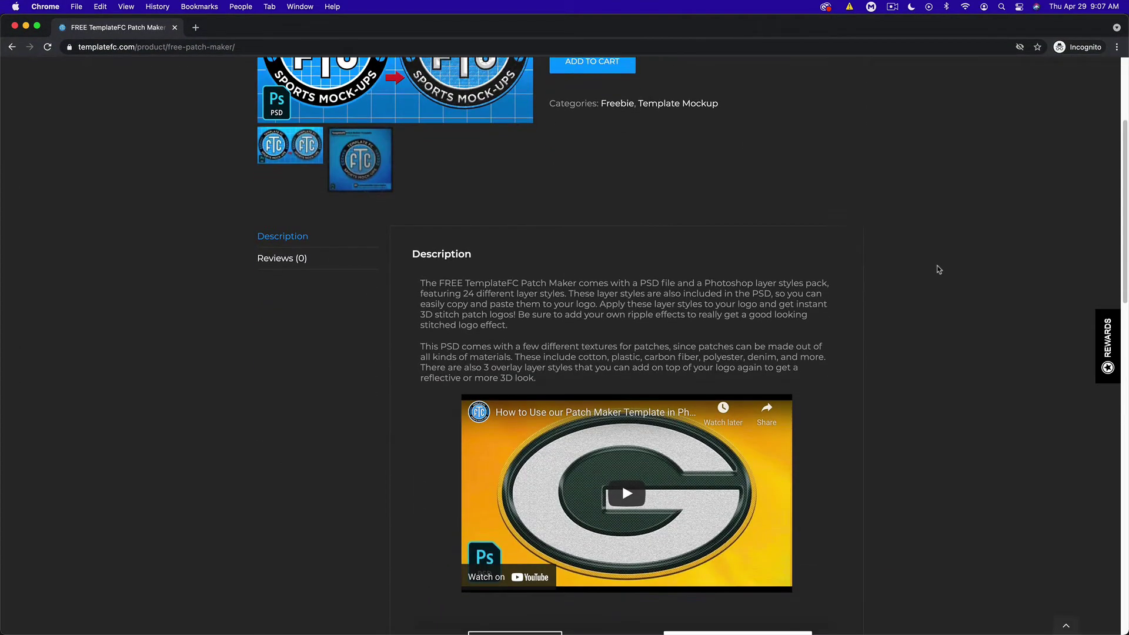
scroll(940, 270, "up", 5)
scroll(940, 269, "down", 5)
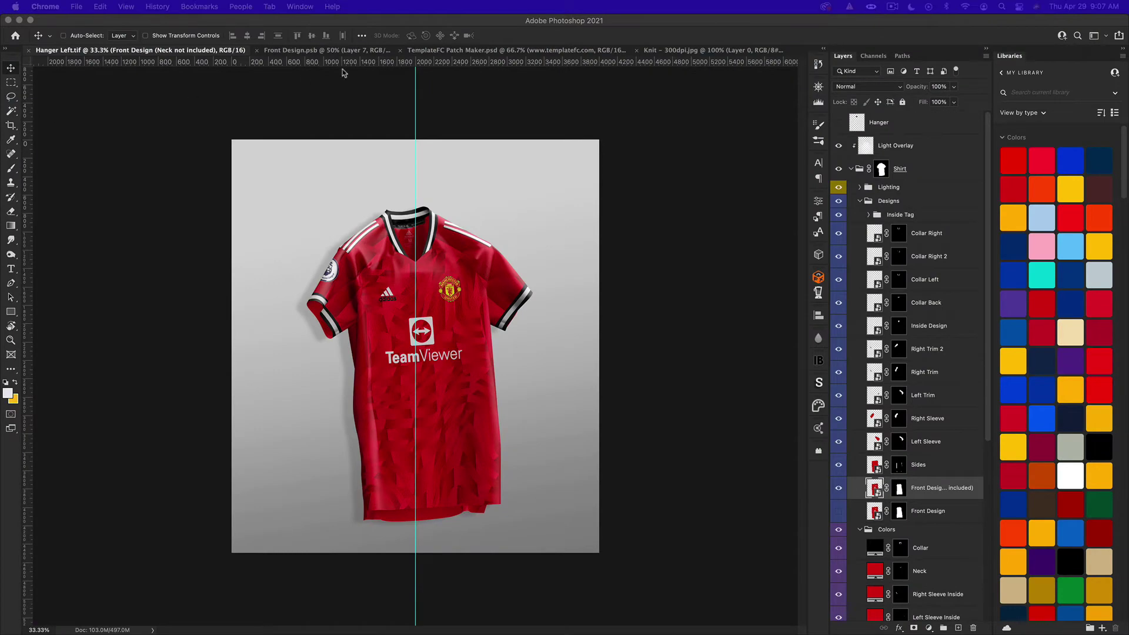
- In the Patch Maker document, make the Layerstyles group visible and expand it and Row 1
left_click(477, 51)
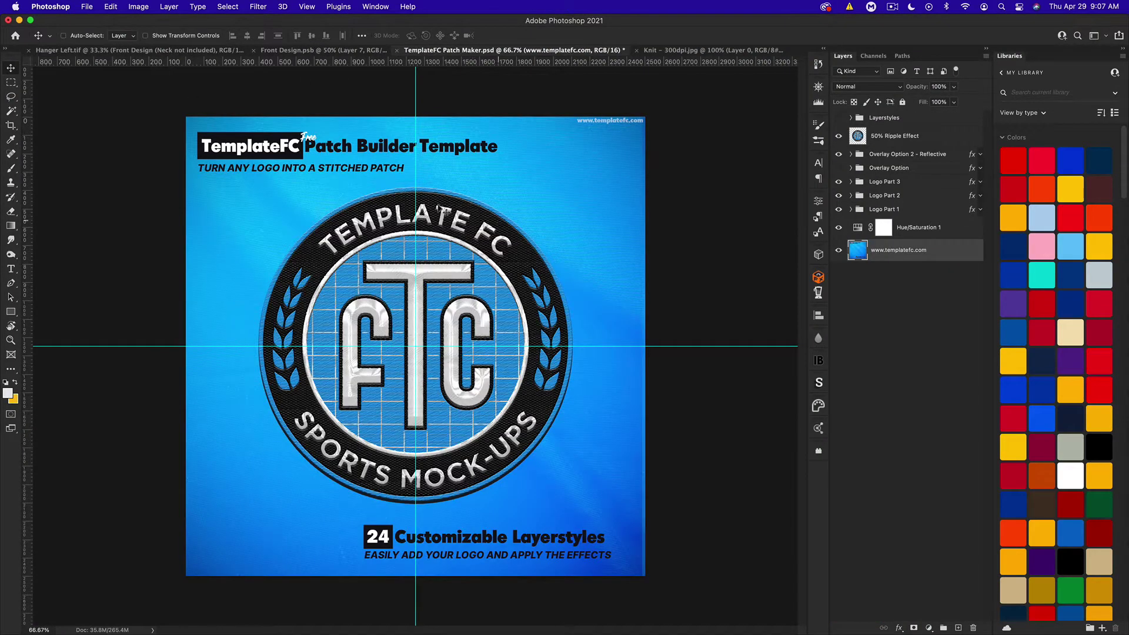
left_click(839, 120)
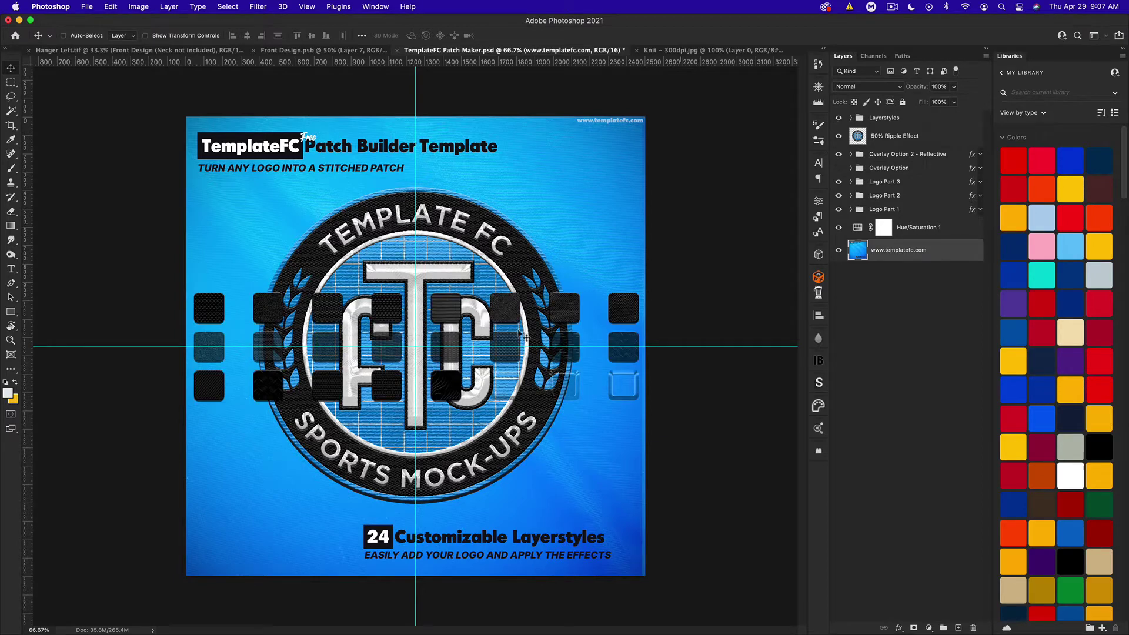
left_click(850, 123)
left_click(850, 119)
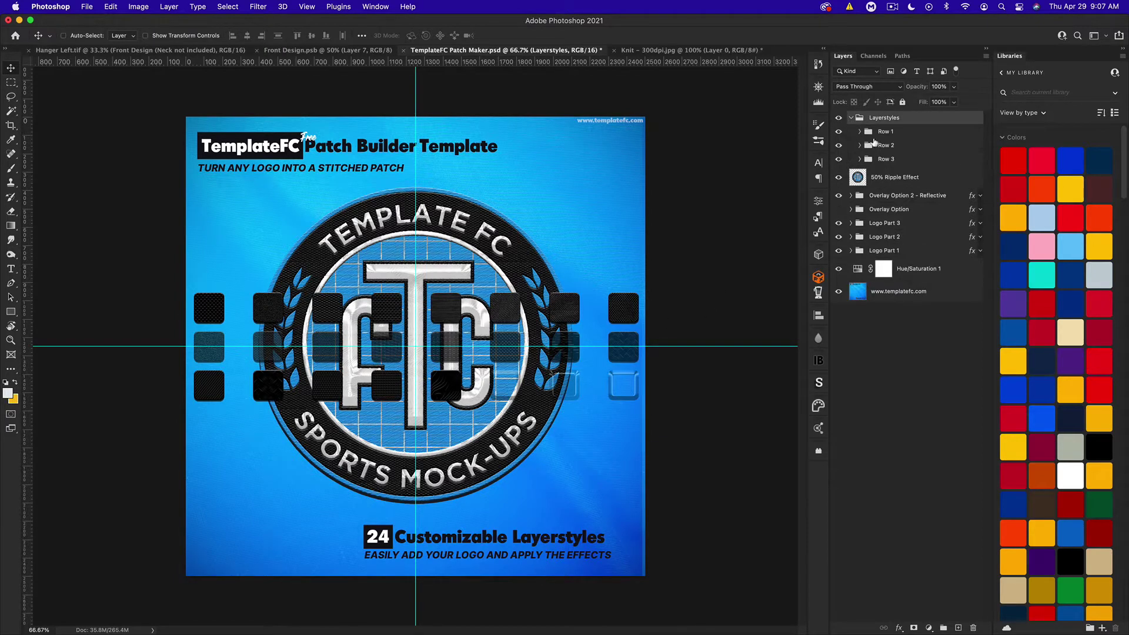
left_click(860, 132)
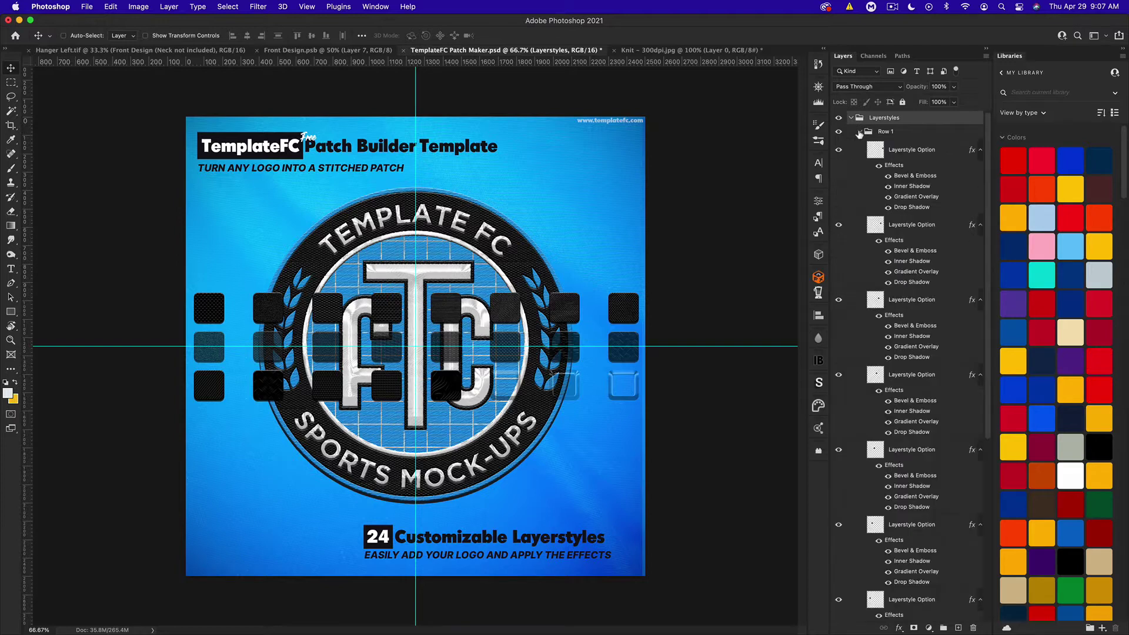
- Copy the first Layerstyle Option layer's style, then bring up the Patch Maker folder in Finder
right_click(929, 153)
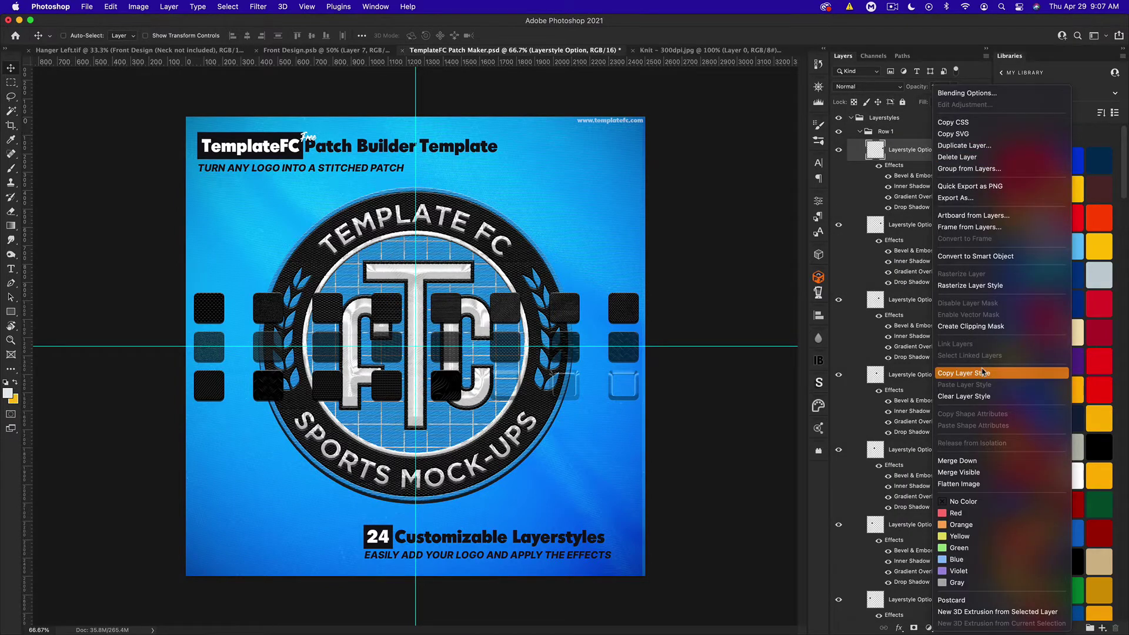
left_click(610, 217)
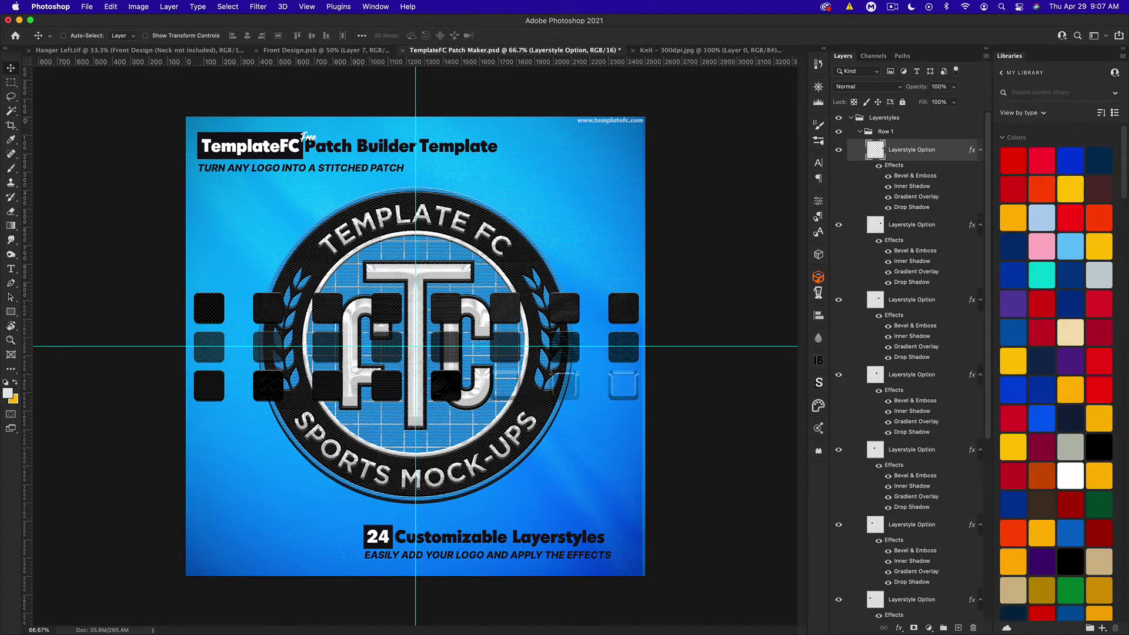
key("super+Tab")
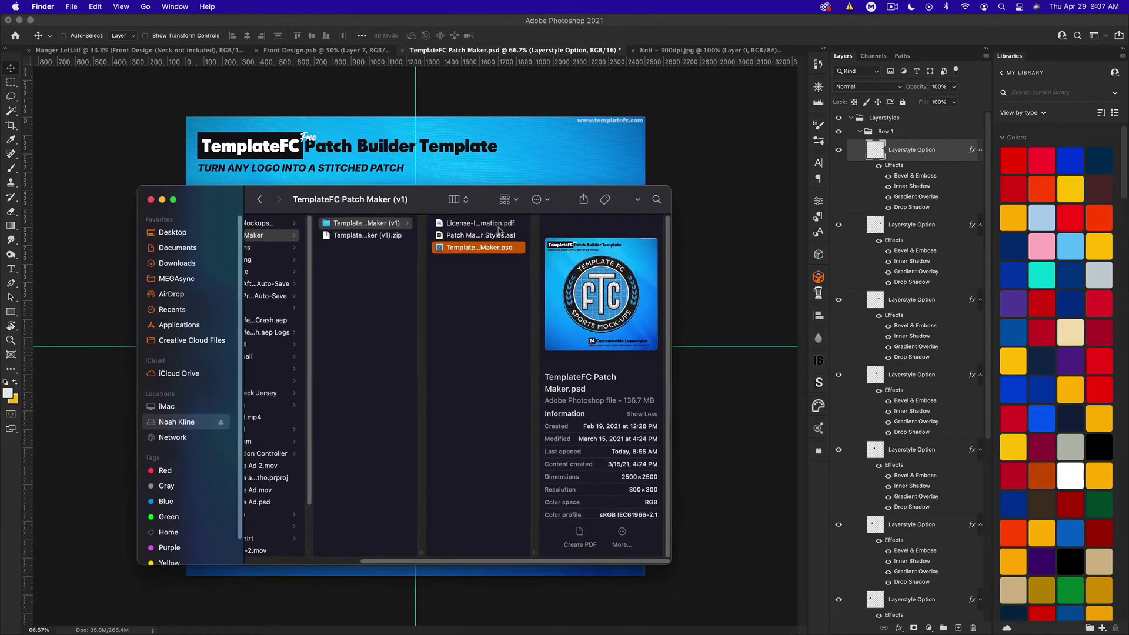
- Select Patch Maker Layer Styles.asl, close Finder, and return to the Front Design.psb jersey in Photoshop
left_click(465, 235)
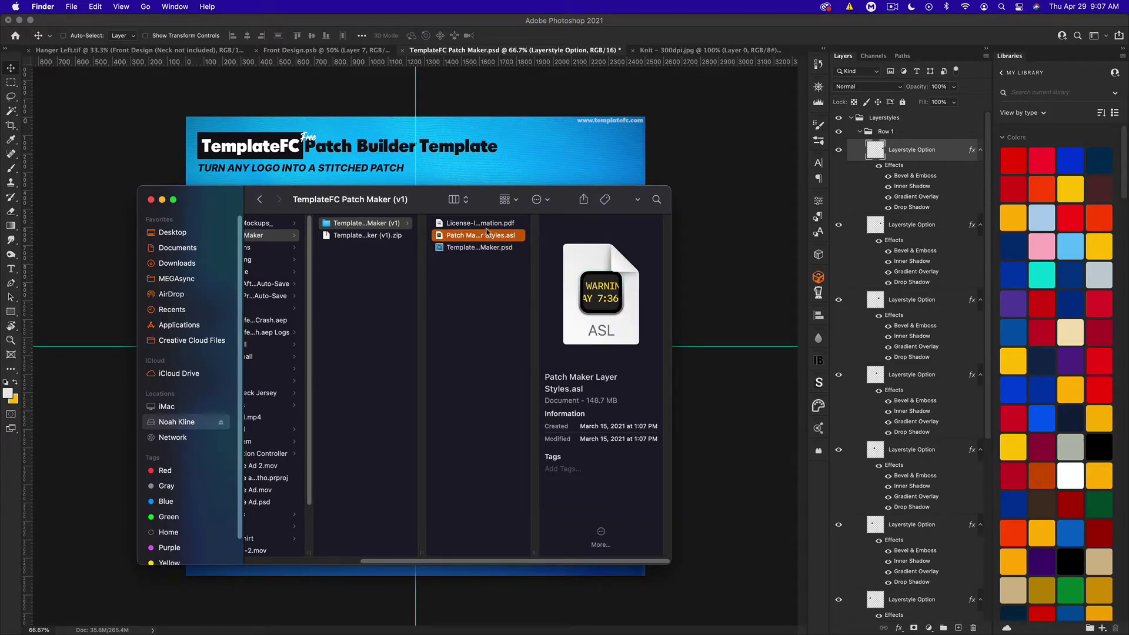
key("super+w")
left_click(164, 139)
left_click(317, 53)
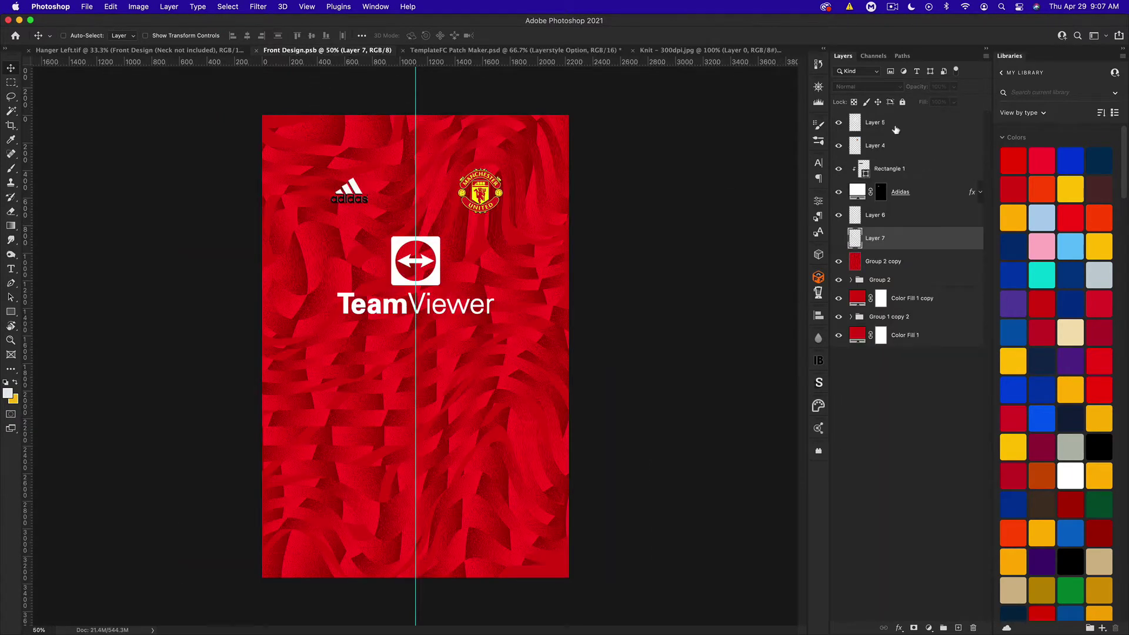
- Open Layer 4's Layer Style dialog and reset the effects list to show every effect
left_click(944, 153)
key("h")
double_click(941, 146)
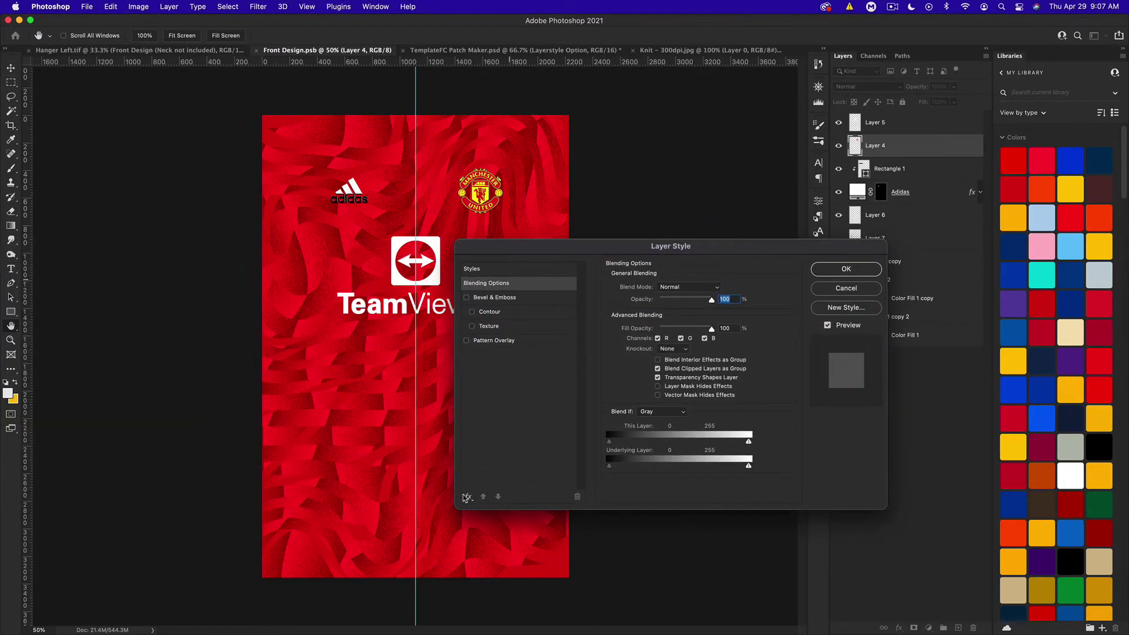
left_click(468, 497)
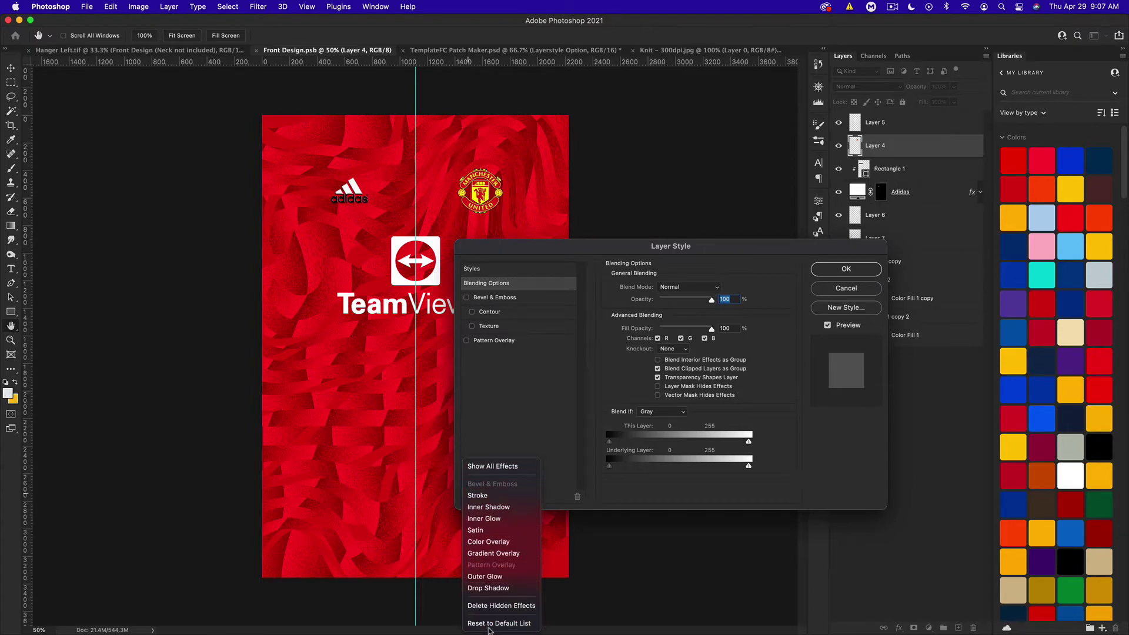
left_click(489, 625)
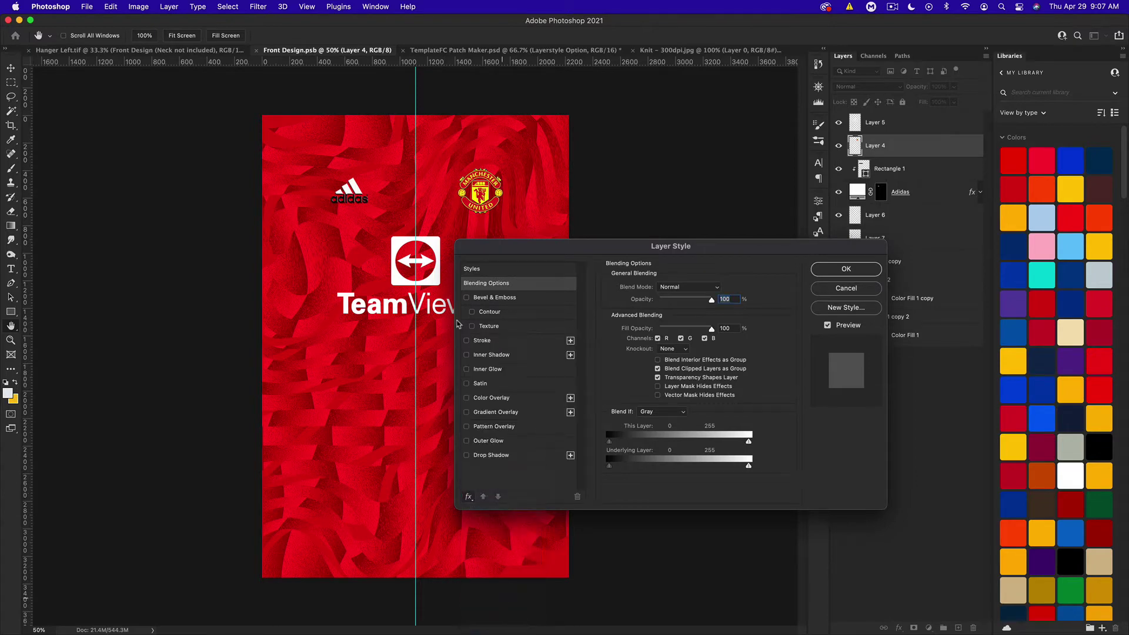
- From Styles, import Patch Maker Layer Styles.asl from the TemplateFC Patch Maker (v1) folder
left_click(477, 271)
scroll(642, 344, "down", 5)
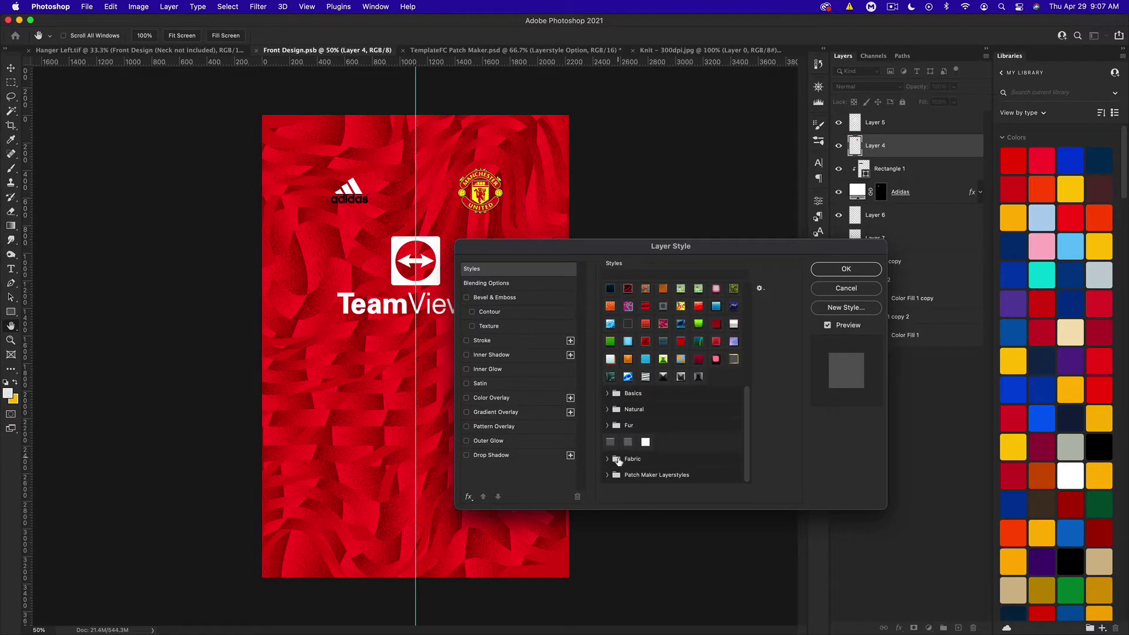
left_click(607, 475)
scroll(674, 449, "down", 3)
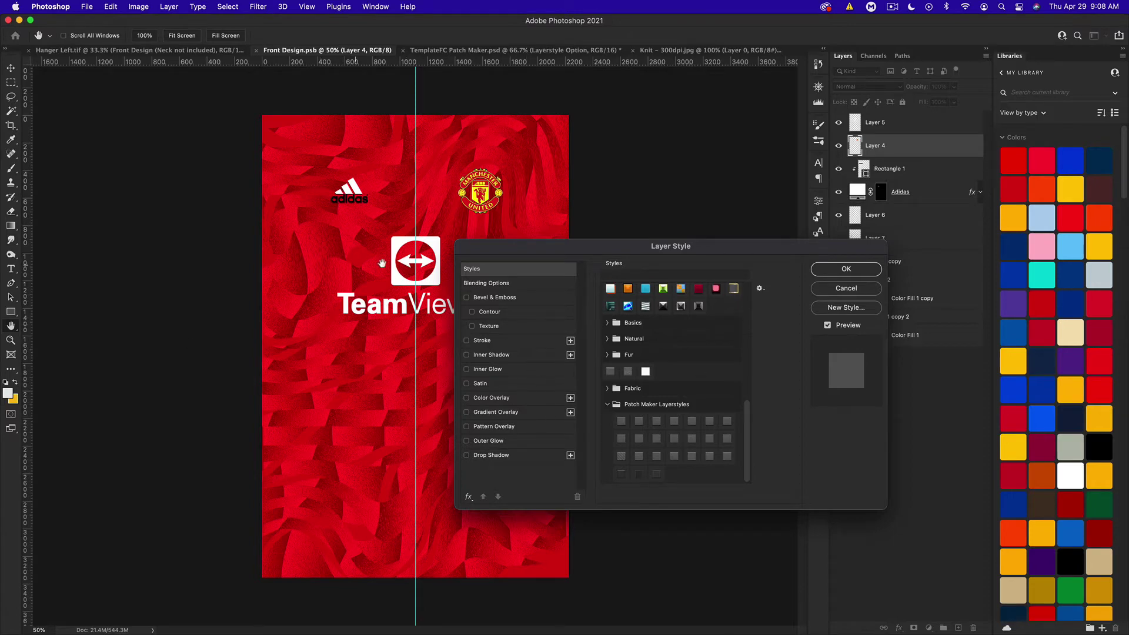
left_click(760, 289)
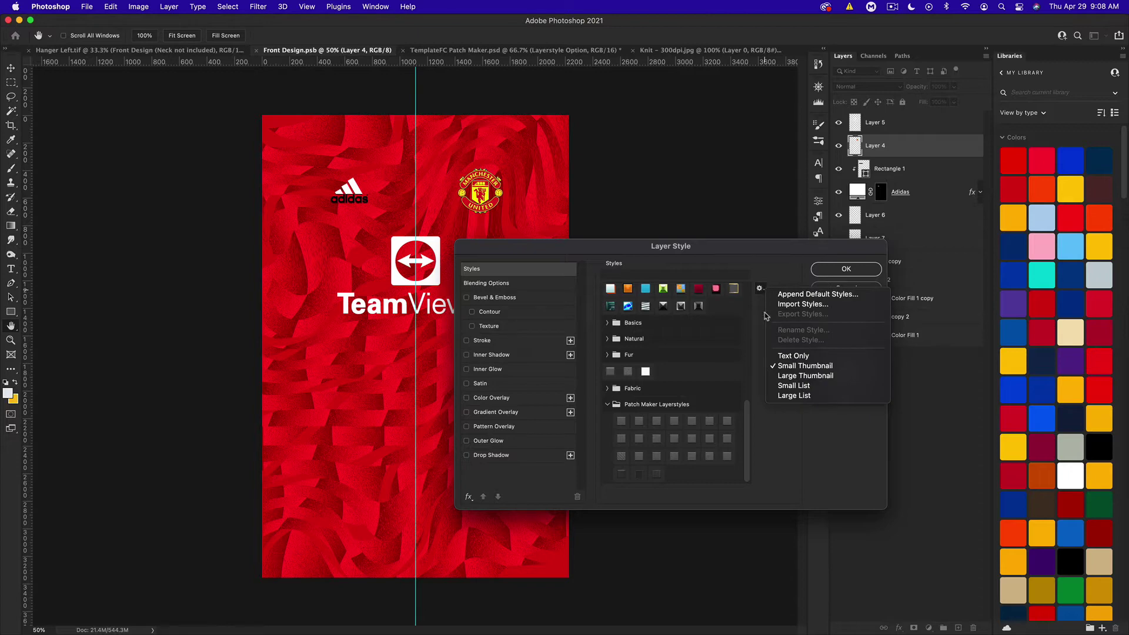
left_click(751, 293)
left_click(761, 287)
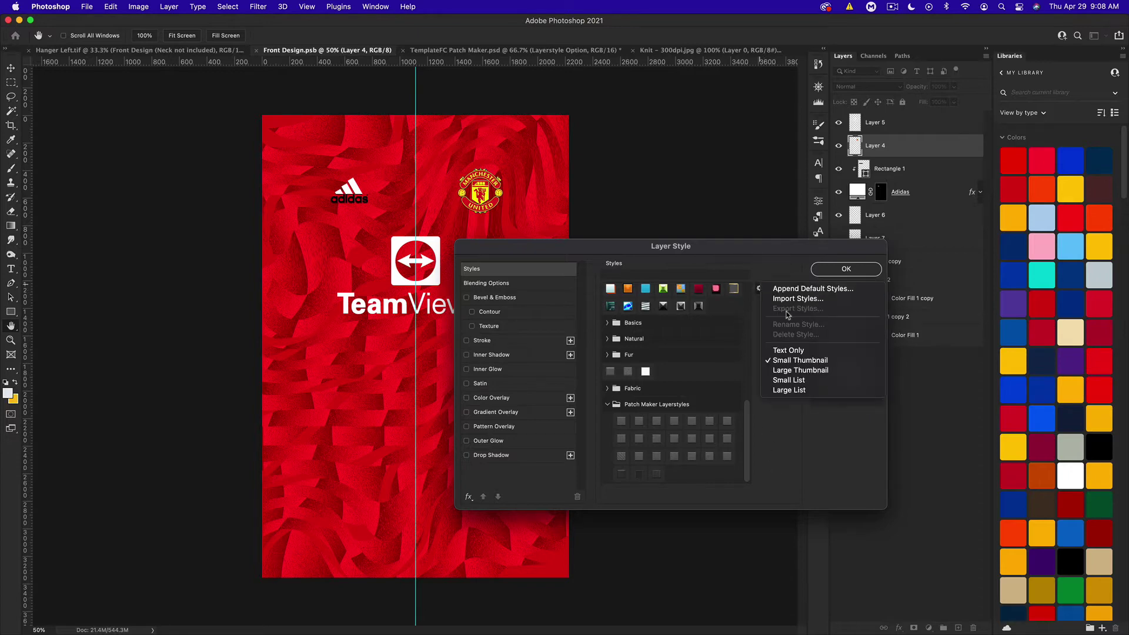
left_click(793, 305)
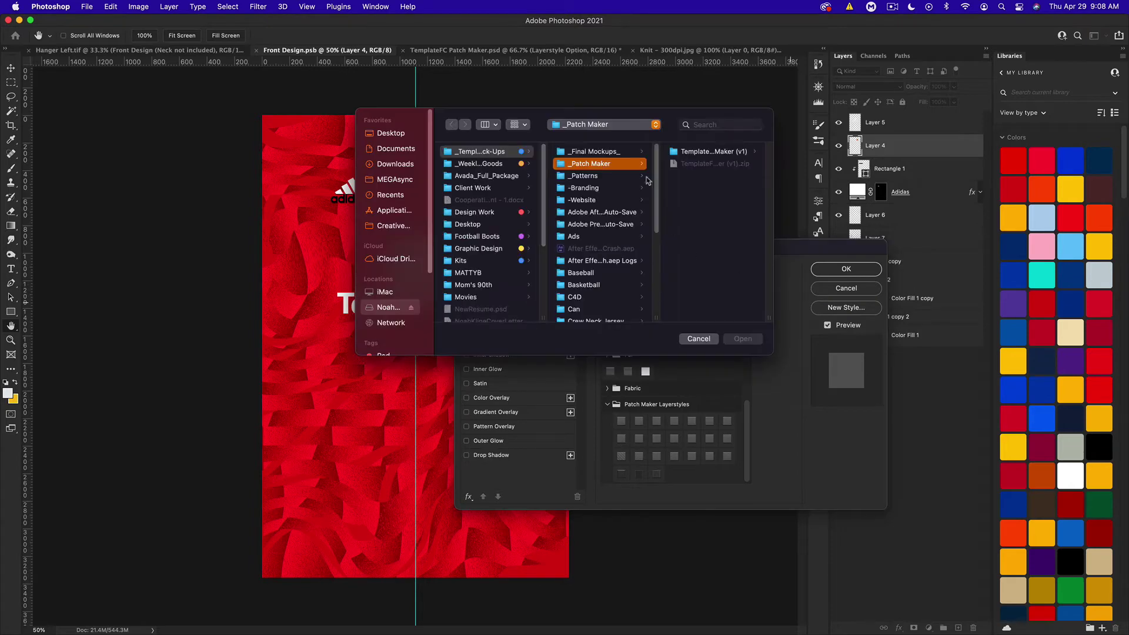
left_click(718, 152)
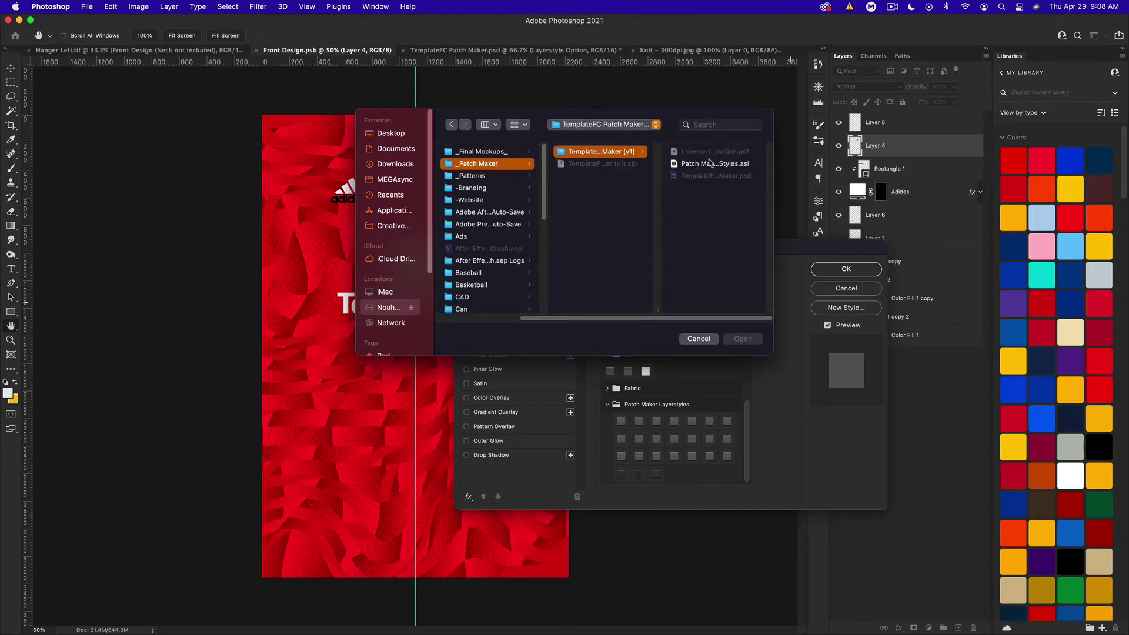
left_click(710, 163)
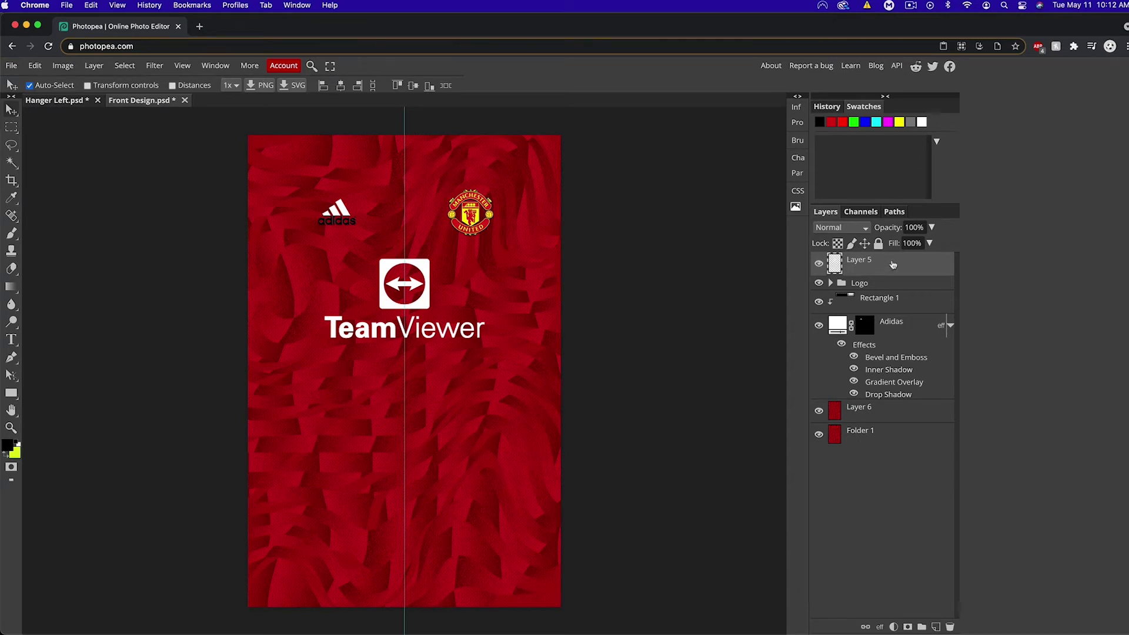
- Open Layer 5's layer styles and reach the style preset menu's Load .ASL option
double_click(892, 265)
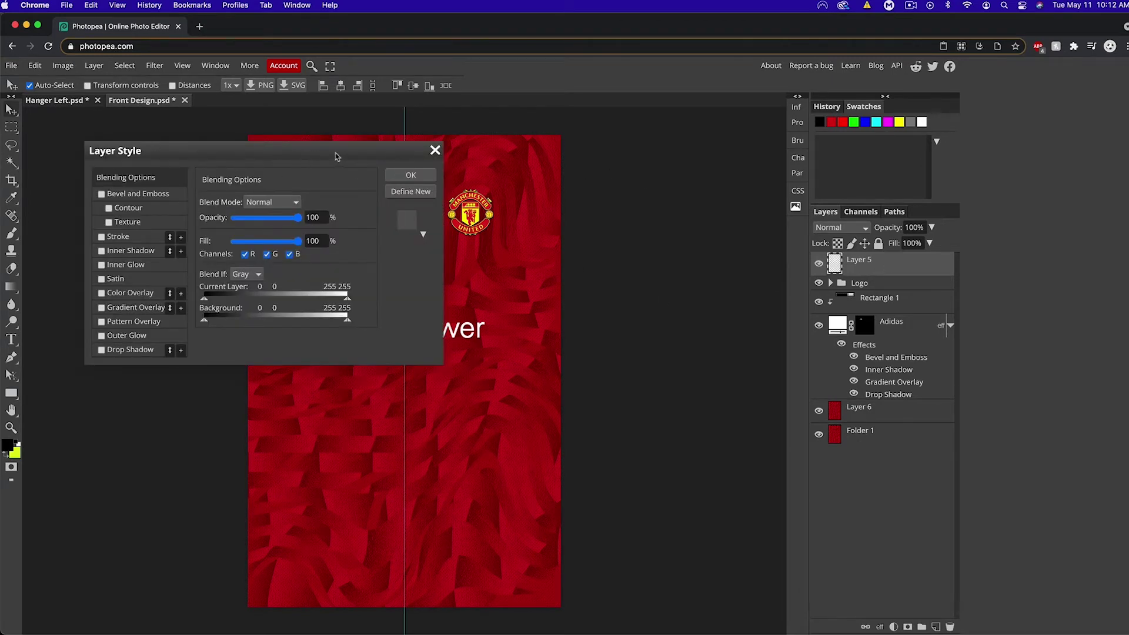
left_click(423, 236)
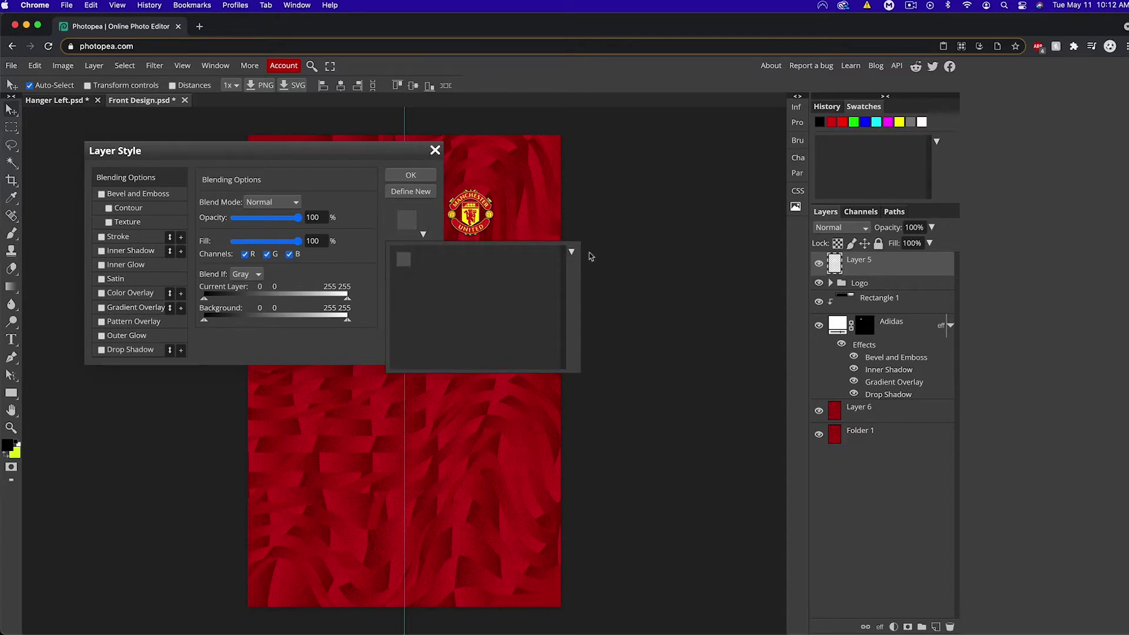
left_click(571, 252)
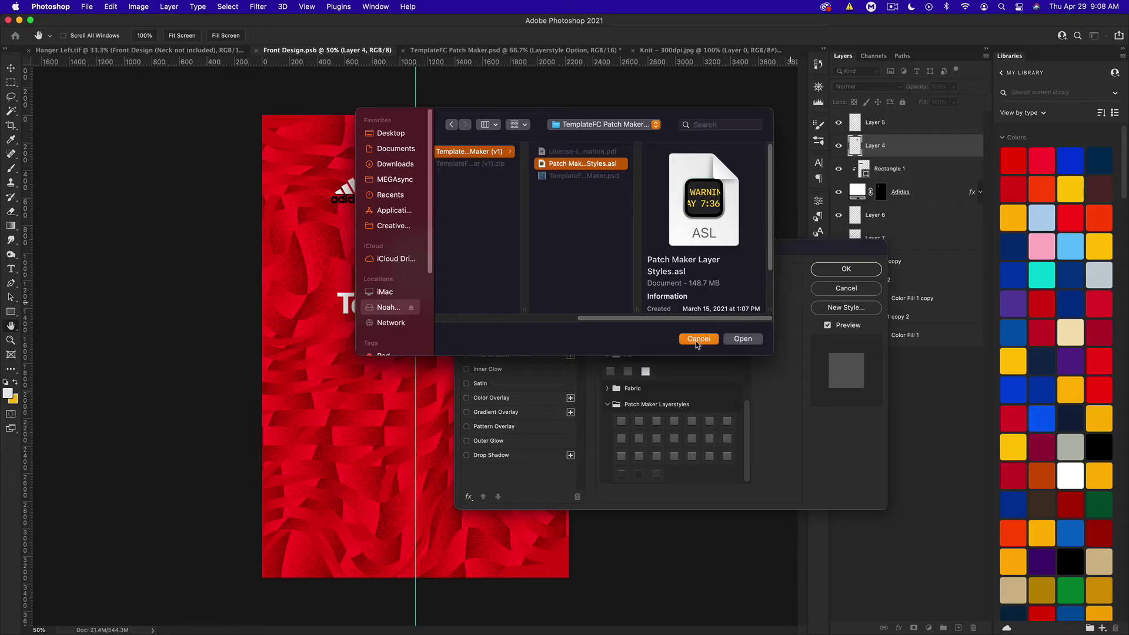
- Cancel the style import and Layer Style dialog, then close the Patch Maker template without saving
left_click(739, 338)
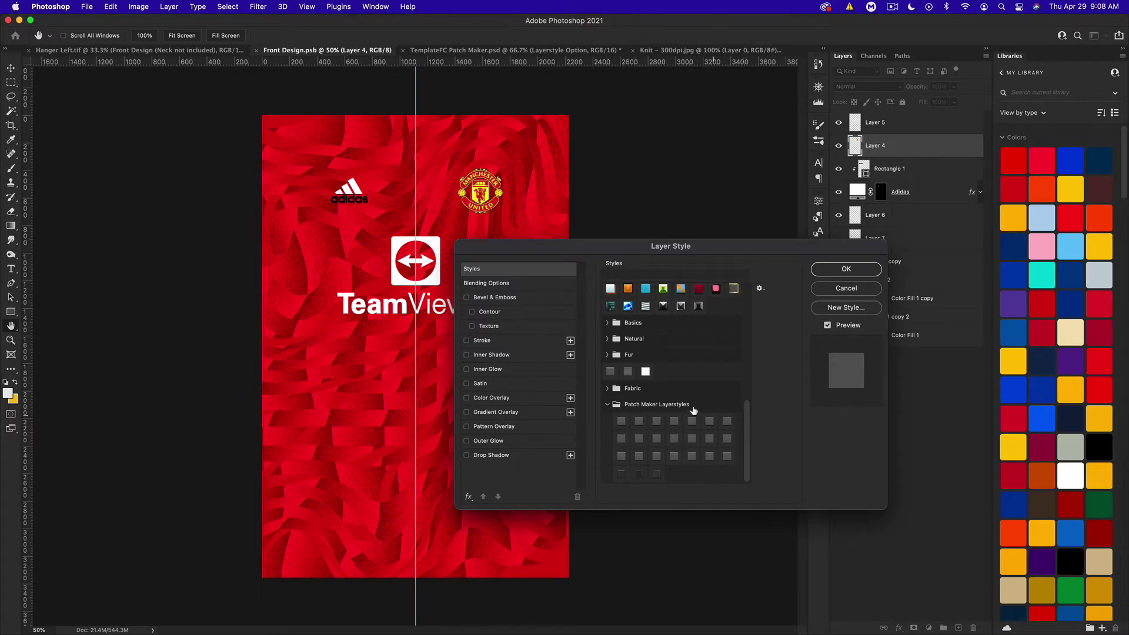
left_click(848, 288)
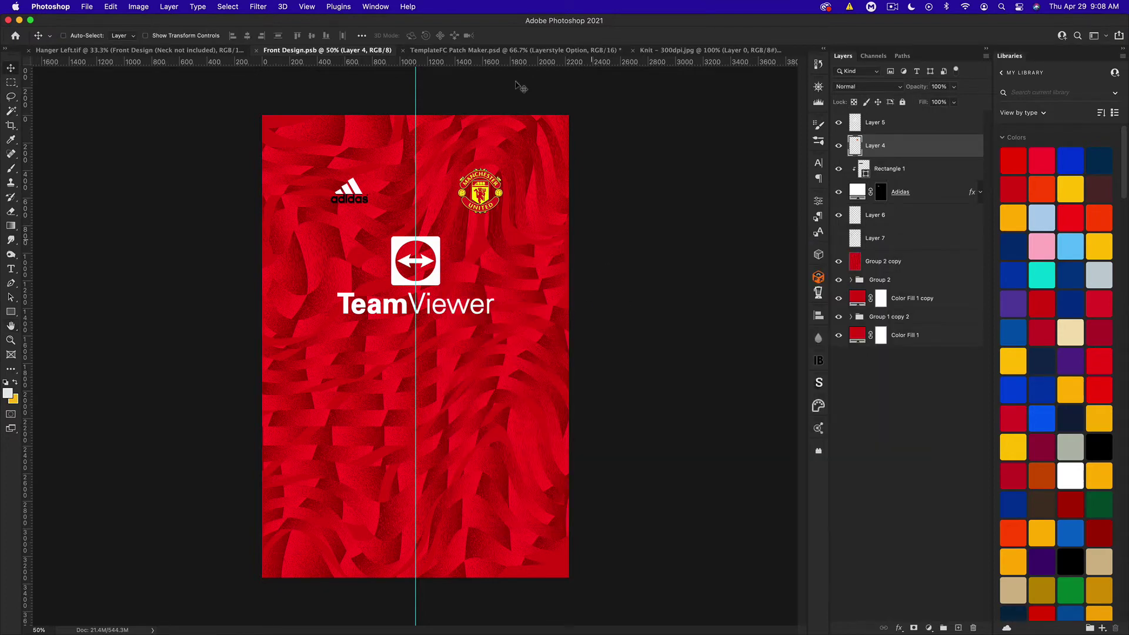
left_click(507, 52)
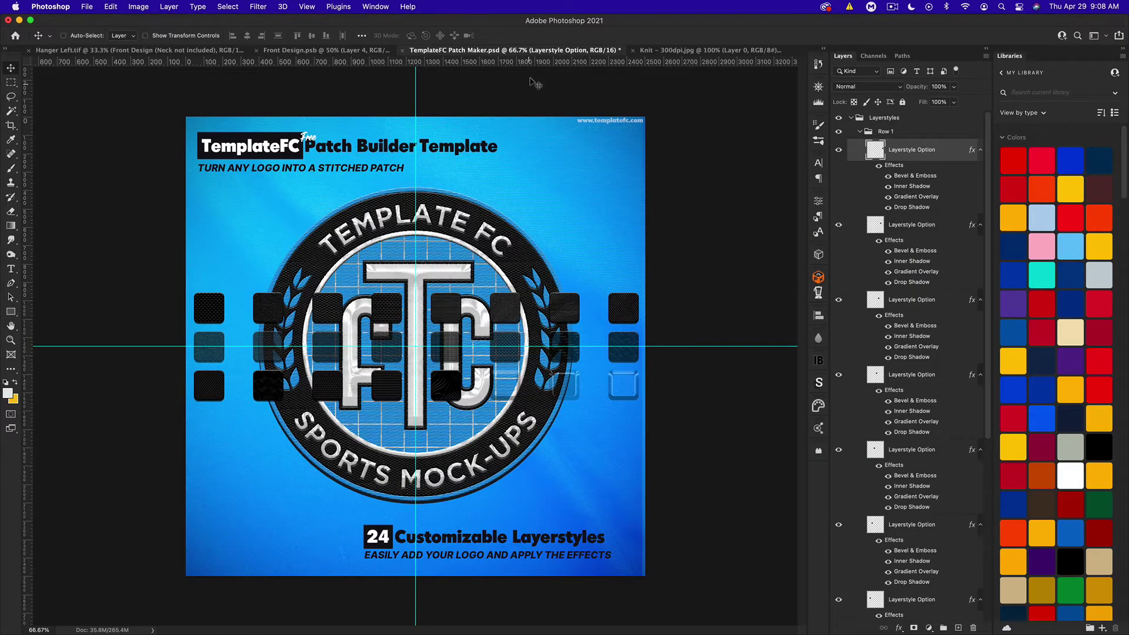
left_click(404, 52)
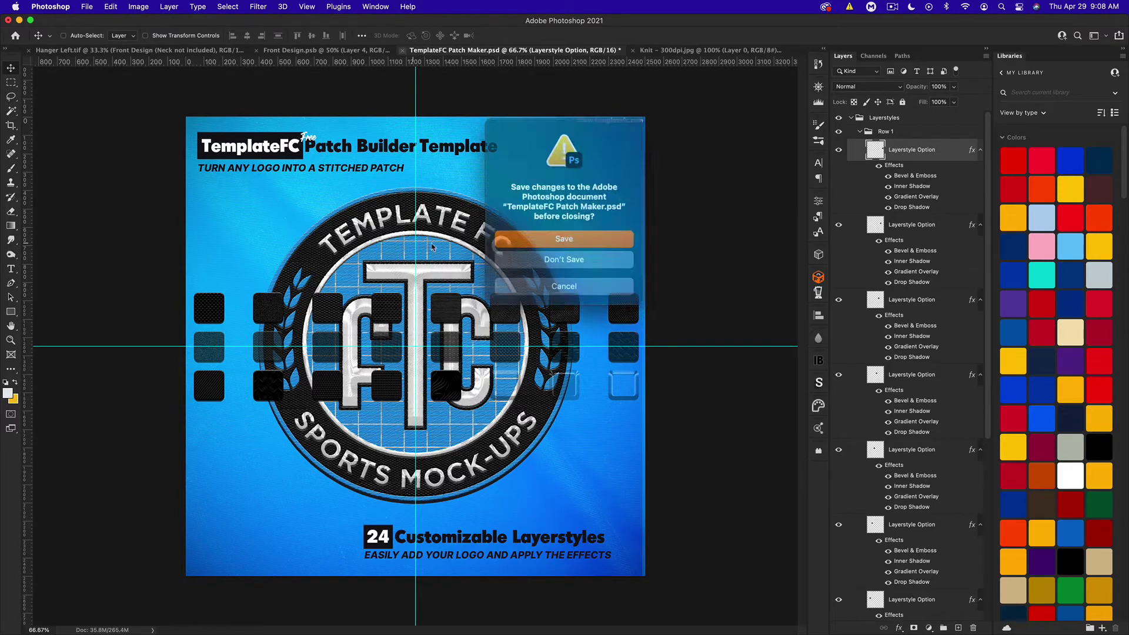
left_click(550, 255)
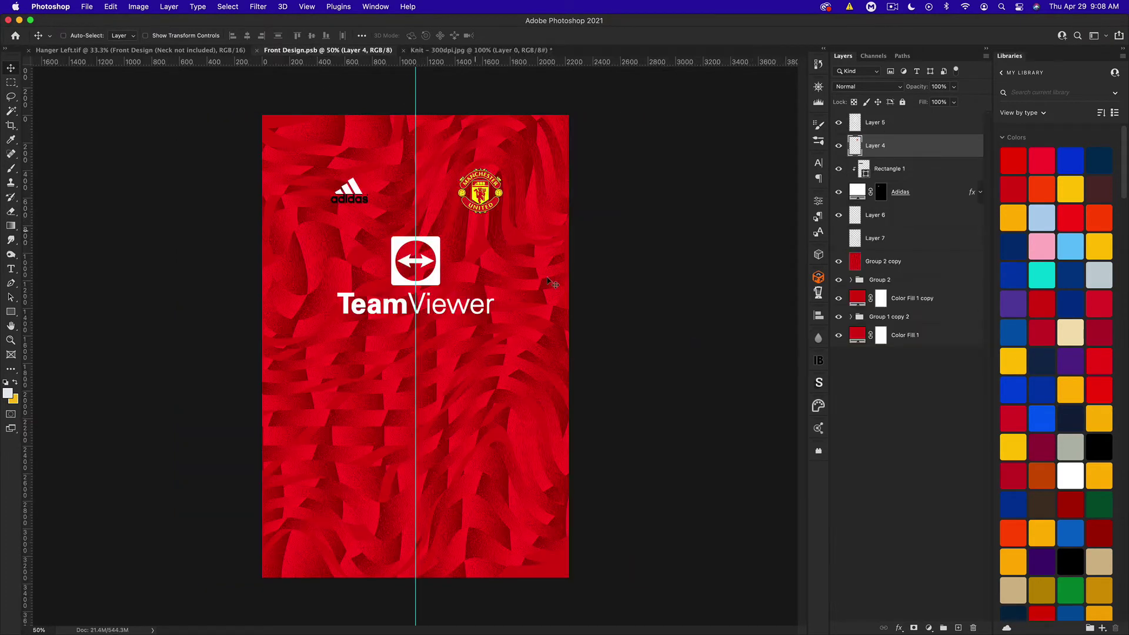
key("super+equal")
key("super+equal")
key("super+equal")
key("super+equal")
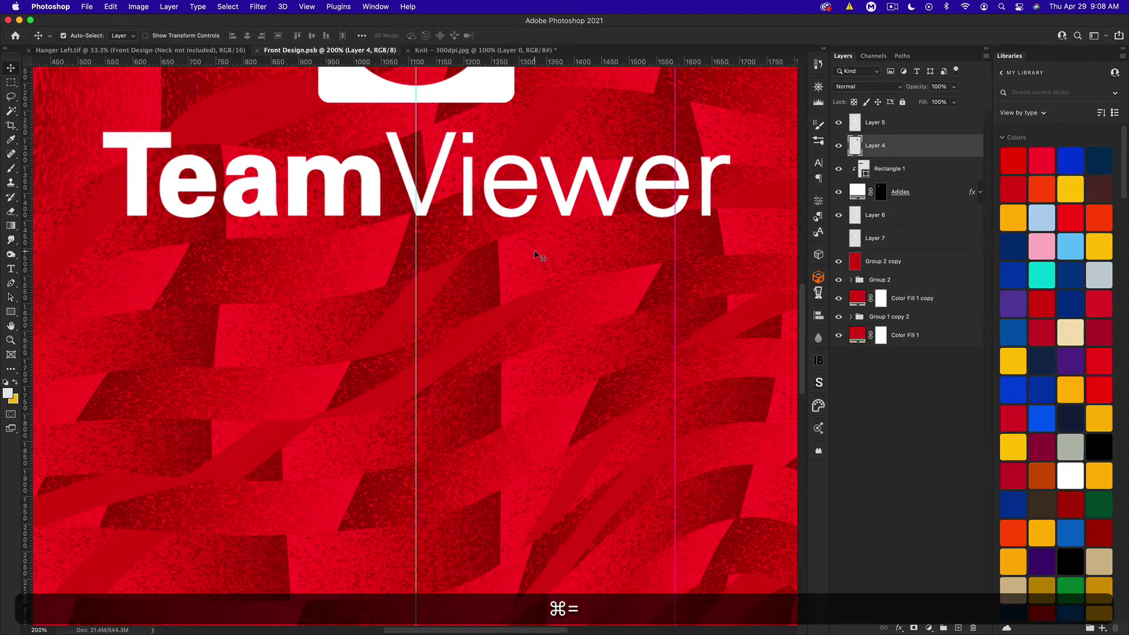
left_click_drag(528, 271, 612, 372)
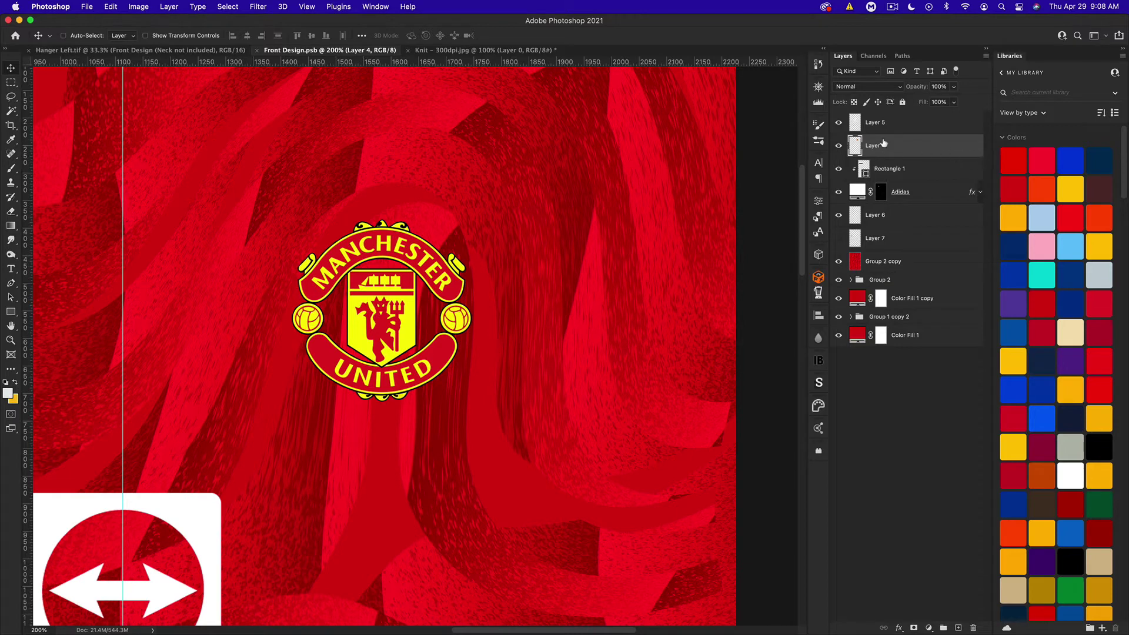
double_click(905, 147)
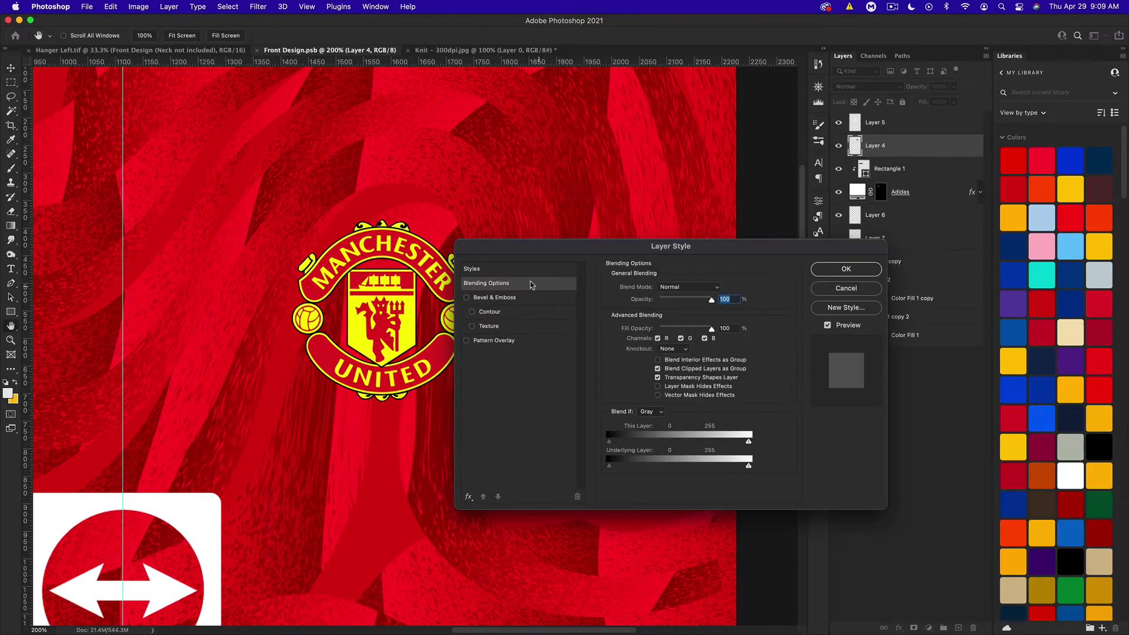
left_click(494, 269)
scroll(729, 382, "down", 5)
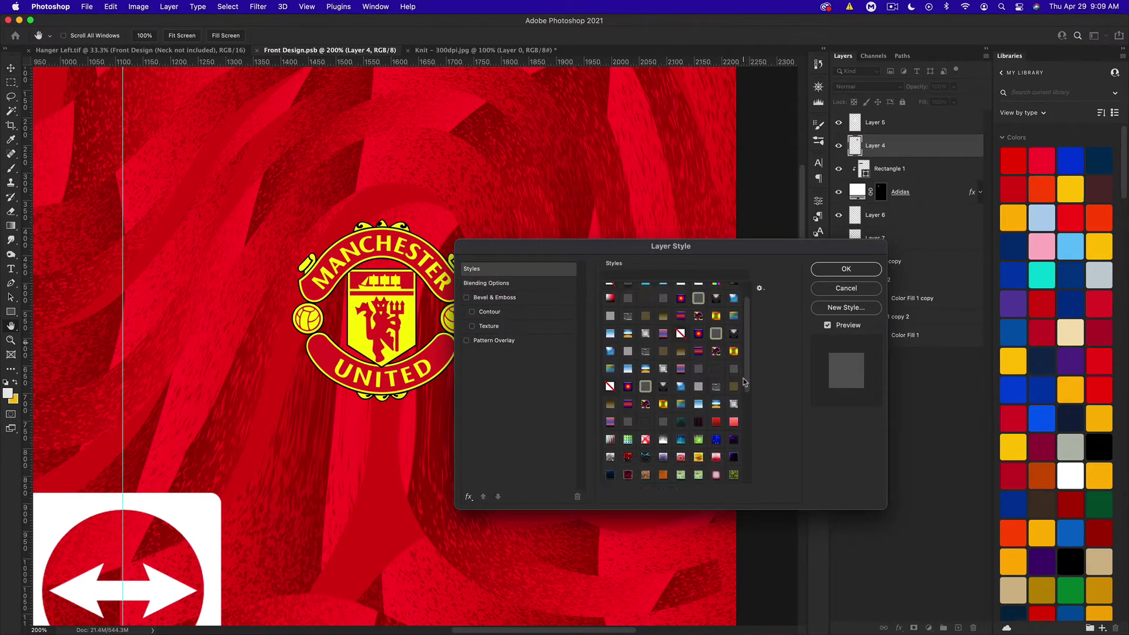
scroll(631, 468, "down", 2)
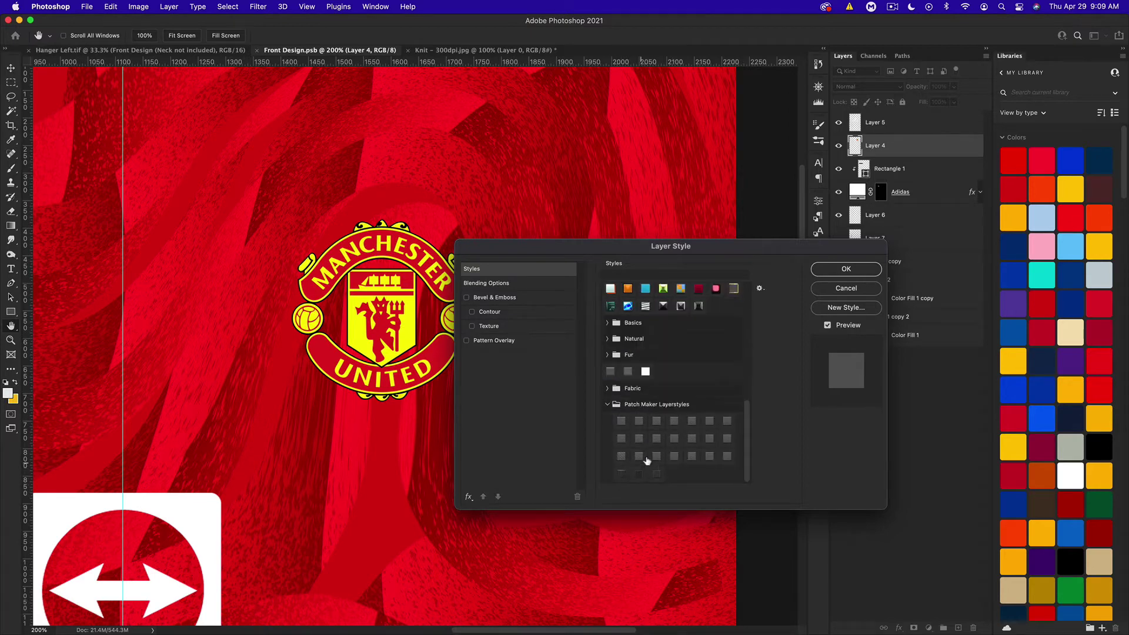
left_click(657, 439)
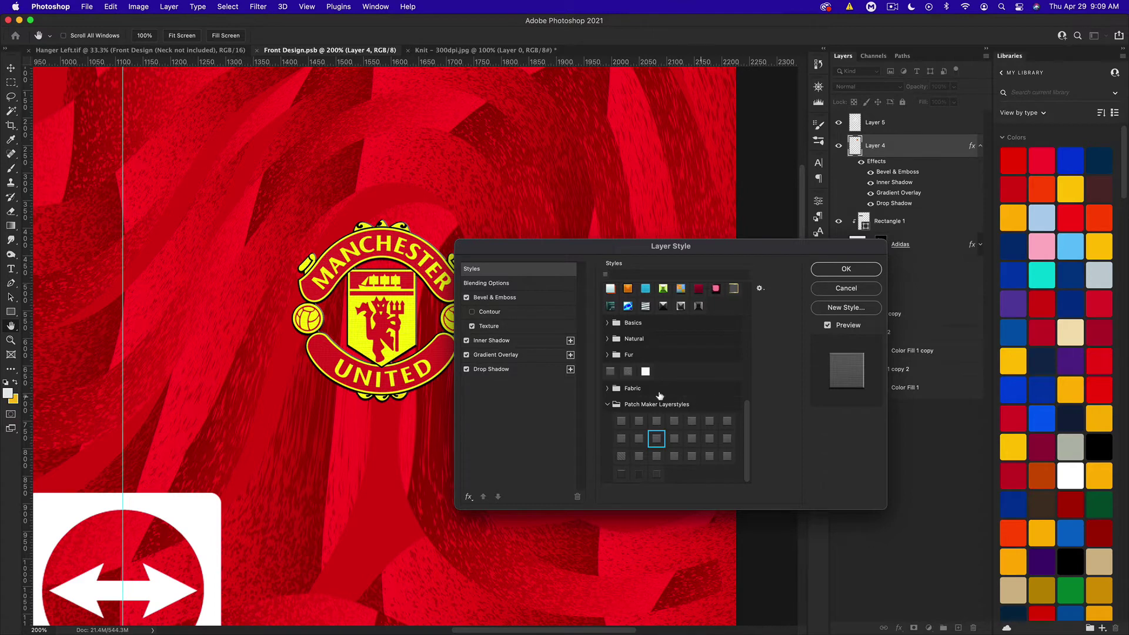
left_click(517, 369)
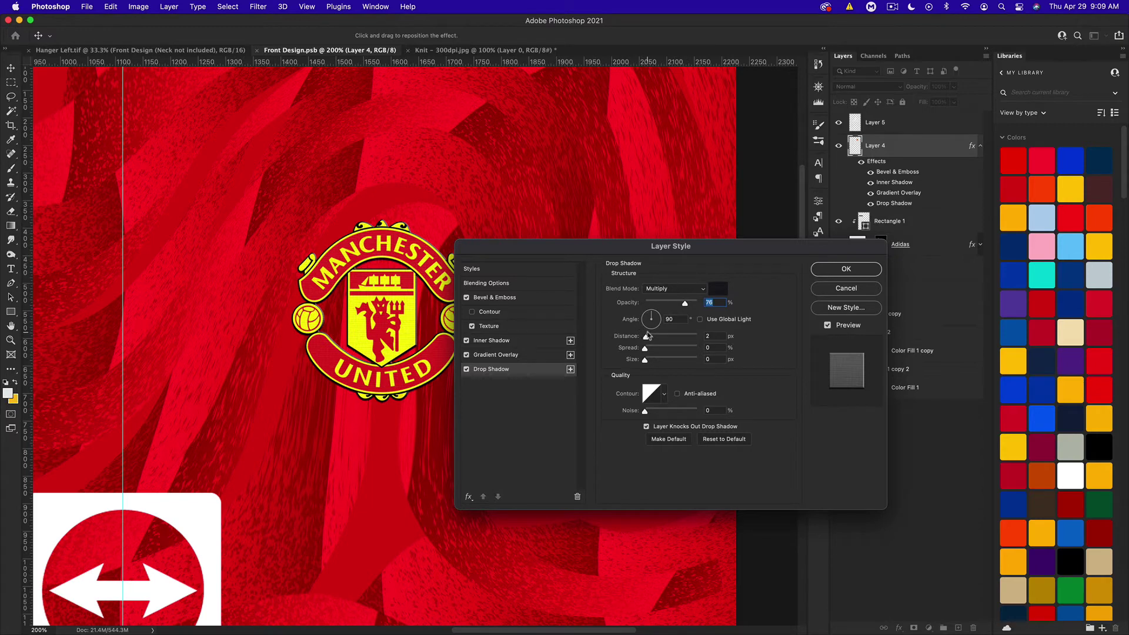
left_click_drag(649, 338, 648, 340)
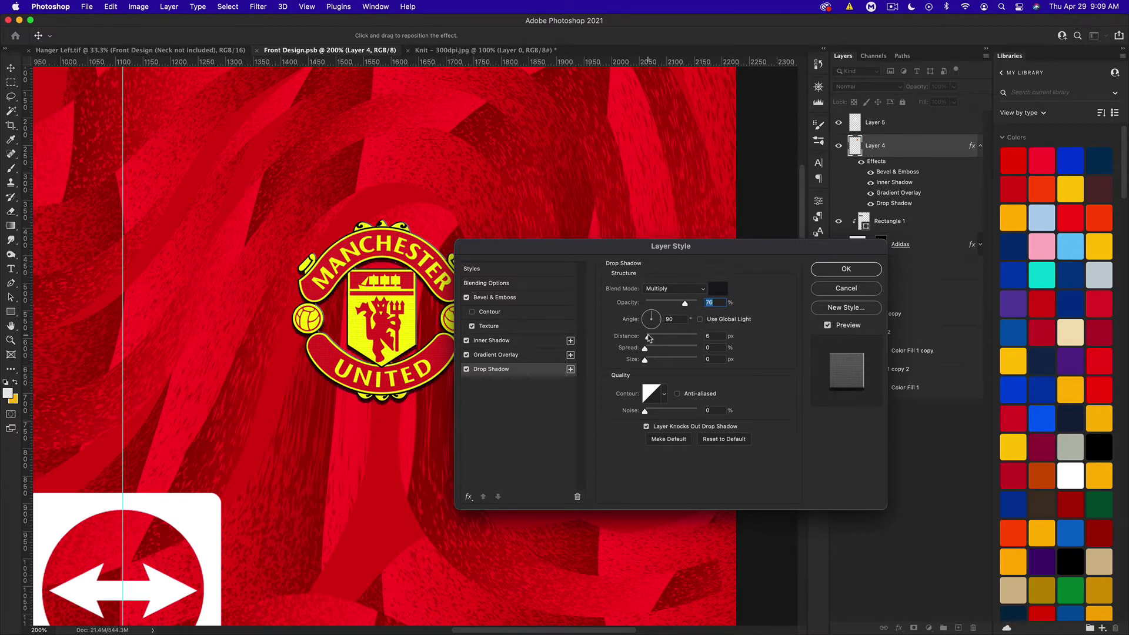
left_click(649, 338)
left_click(675, 303)
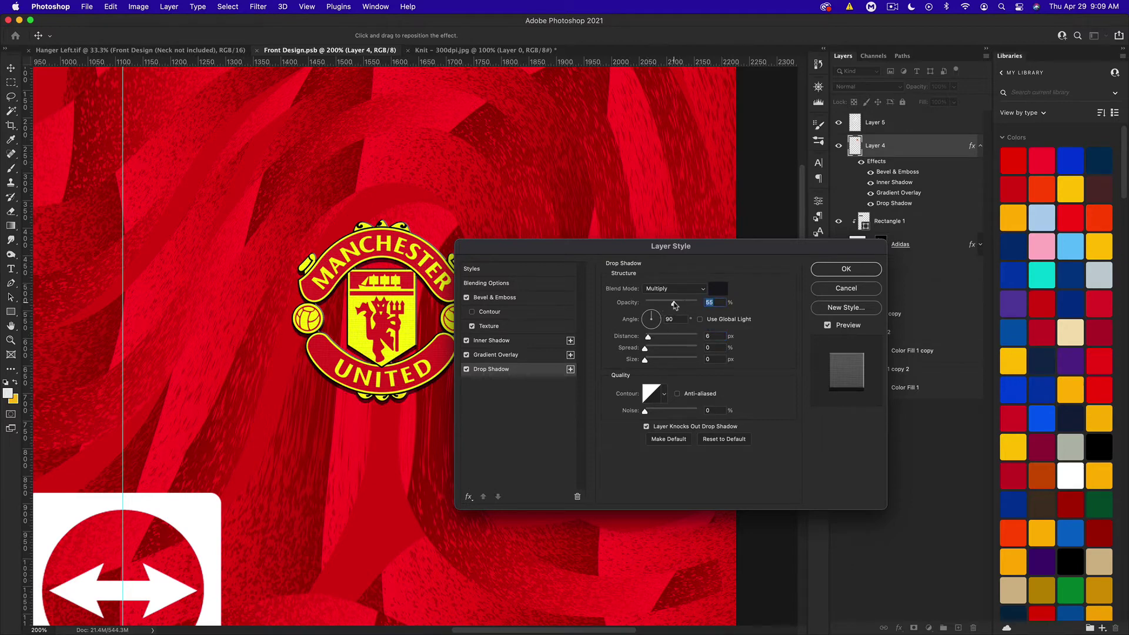
left_click(844, 288)
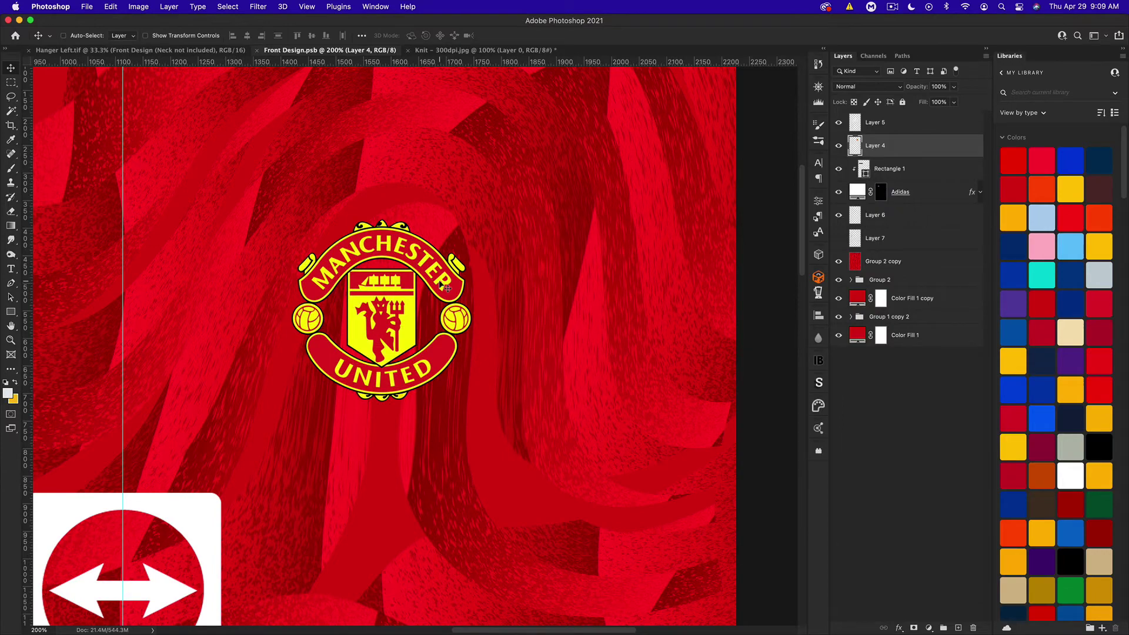
key("super+equal")
key("super+equal")
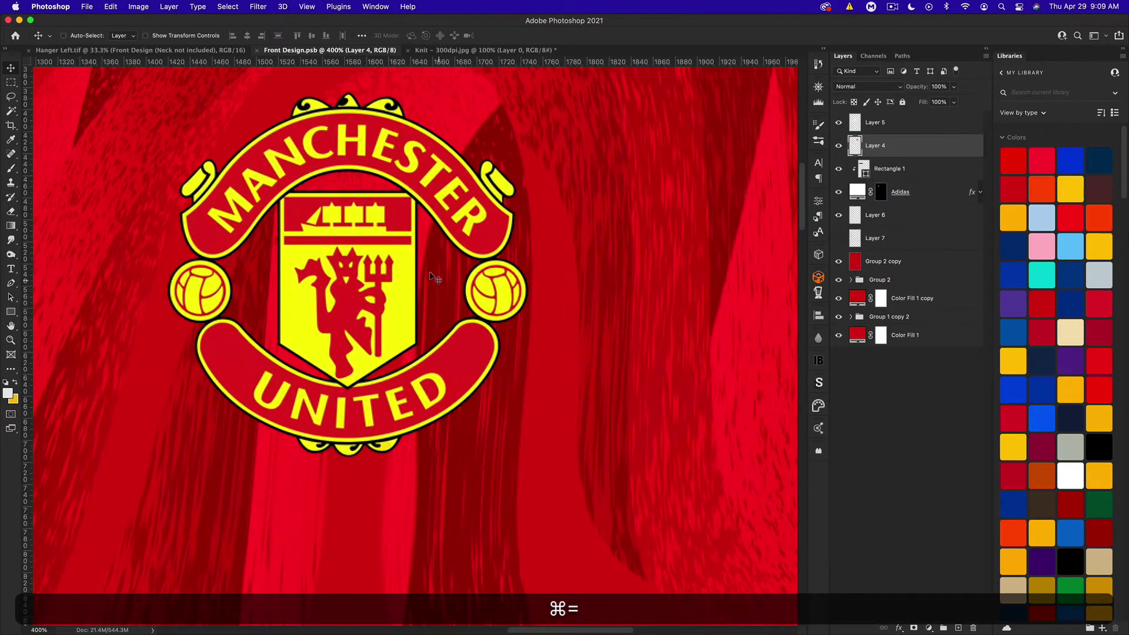
key("space")
left_click_drag(499, 272, 592, 327)
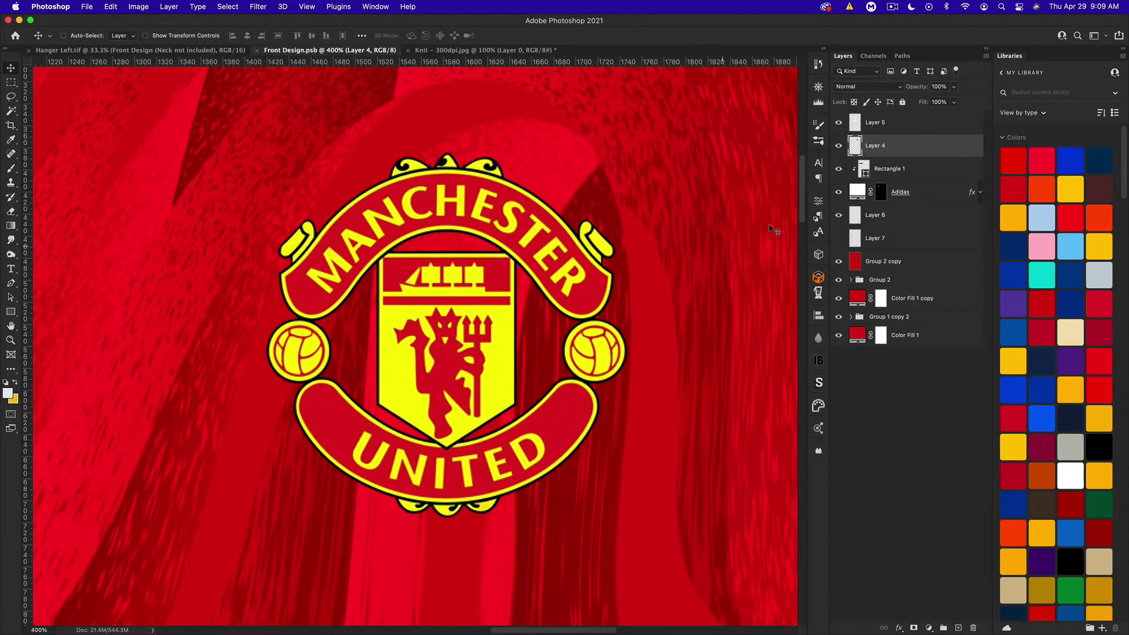
- Select the crest's yellow with Color Range and paste it onto a new Layer 8
left_click(11, 112)
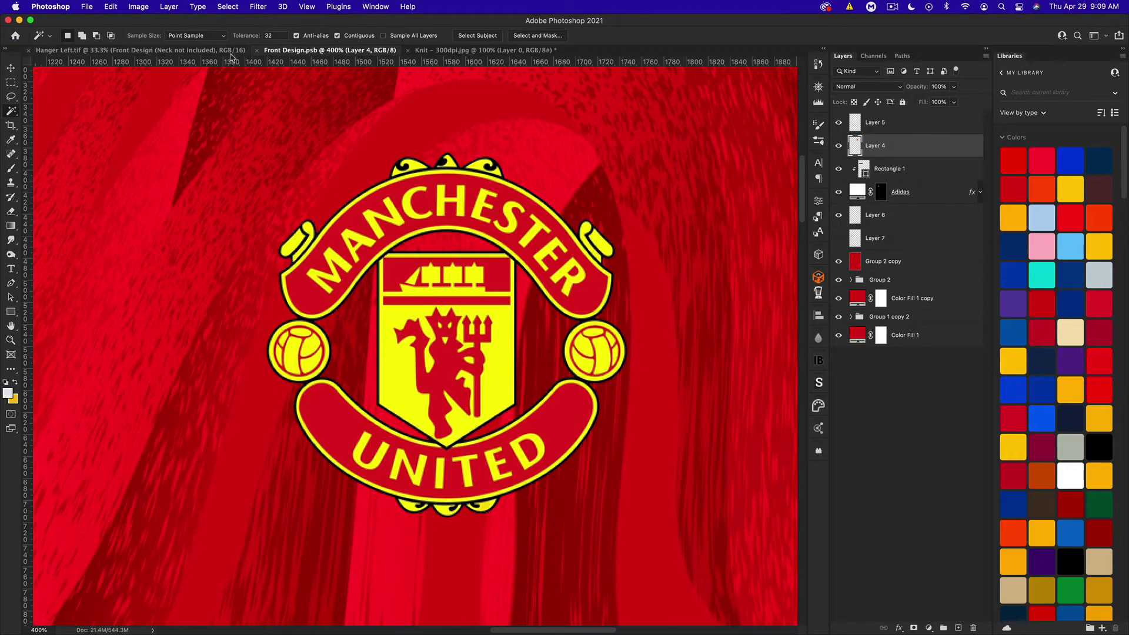
left_click(227, 7)
left_click(241, 111)
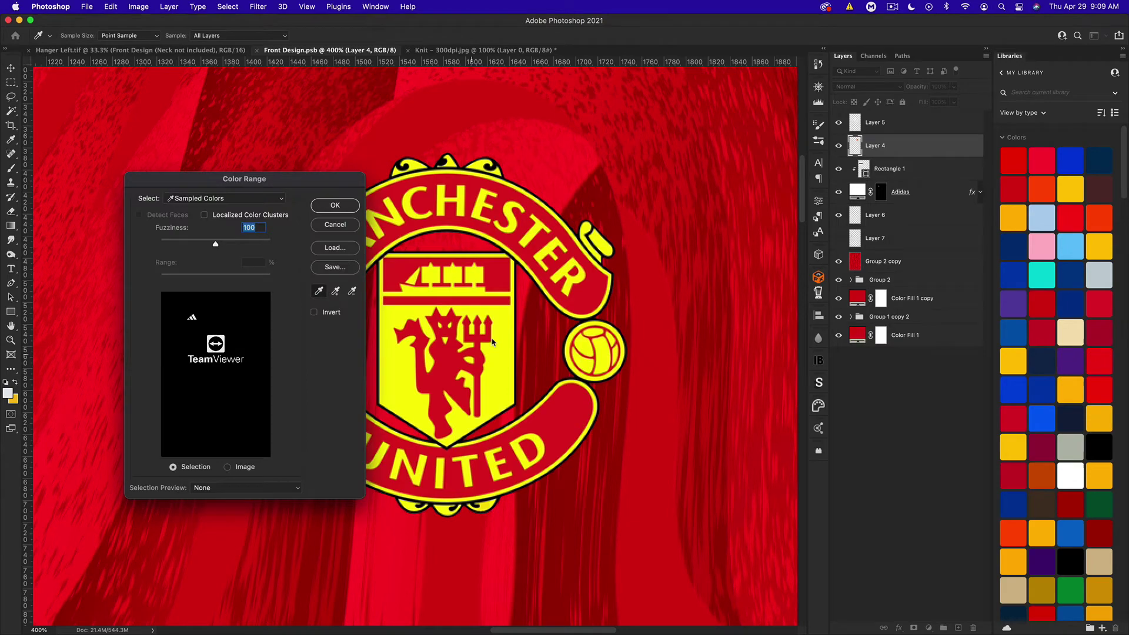
left_click(503, 365)
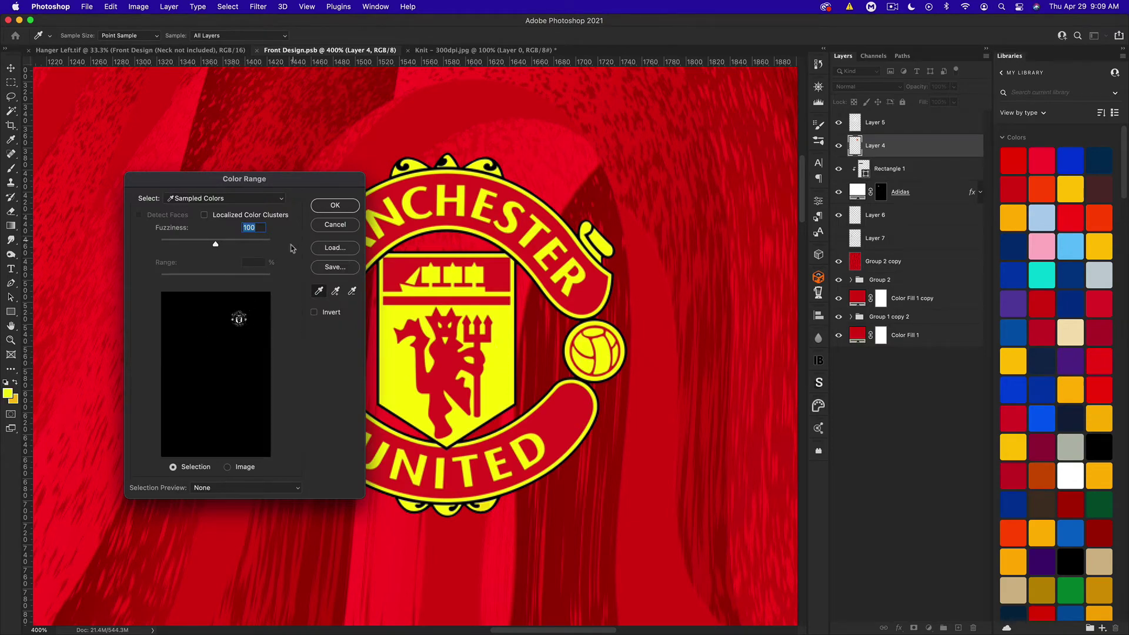
left_click(336, 205)
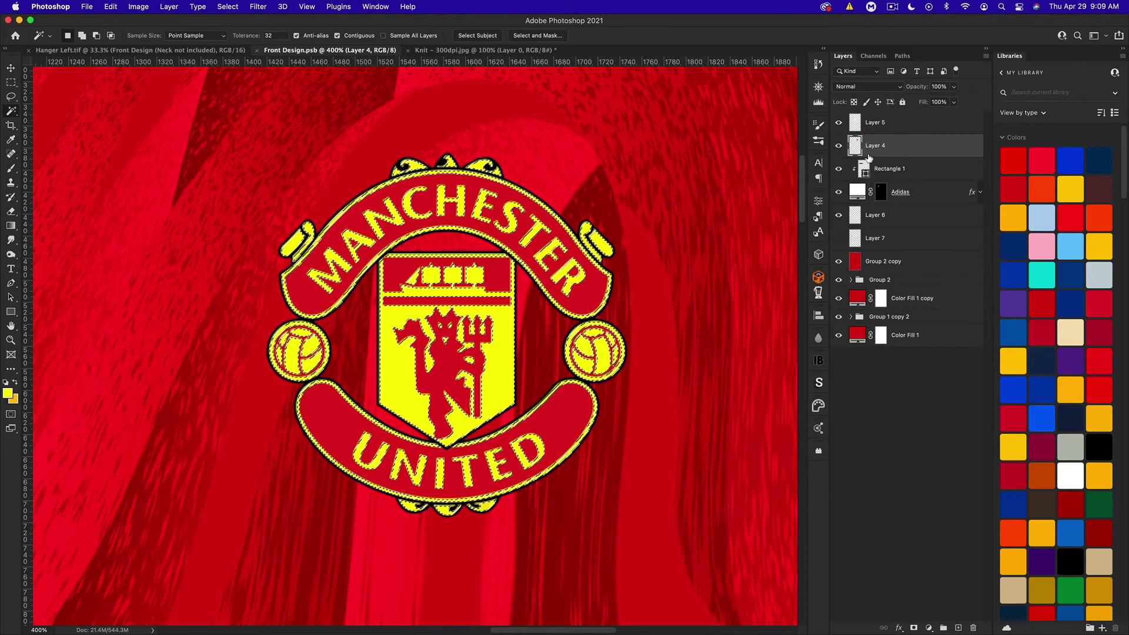
key("cmd+c")
key("cmd+v")
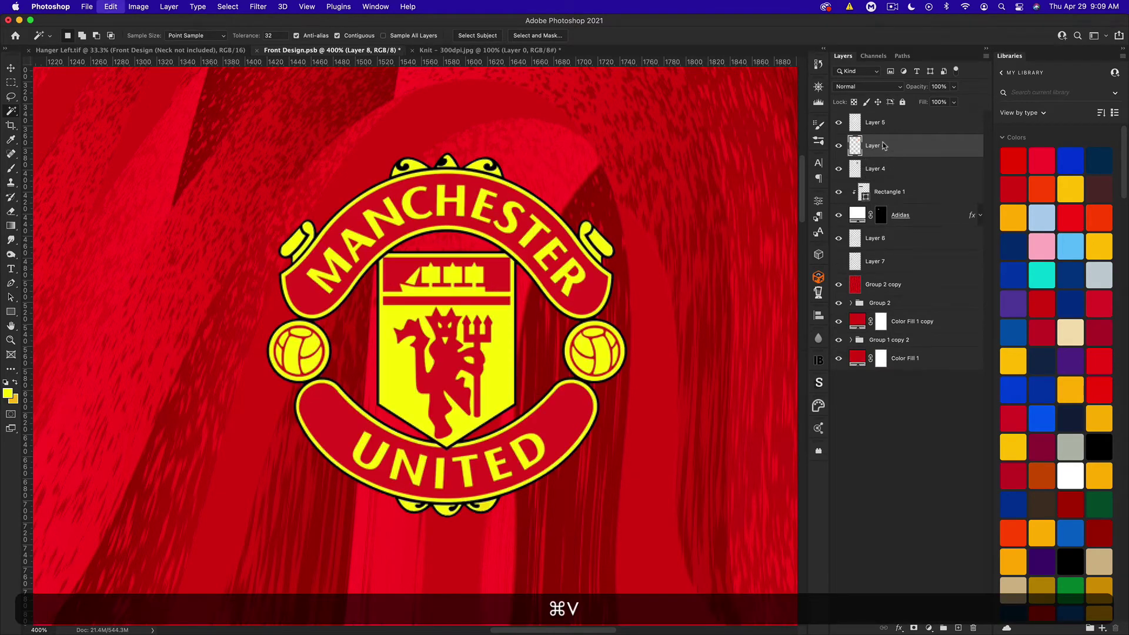
- Toggle Layer 4's visibility to check the pasted crest, then make Layer 4 active
left_click(839, 169)
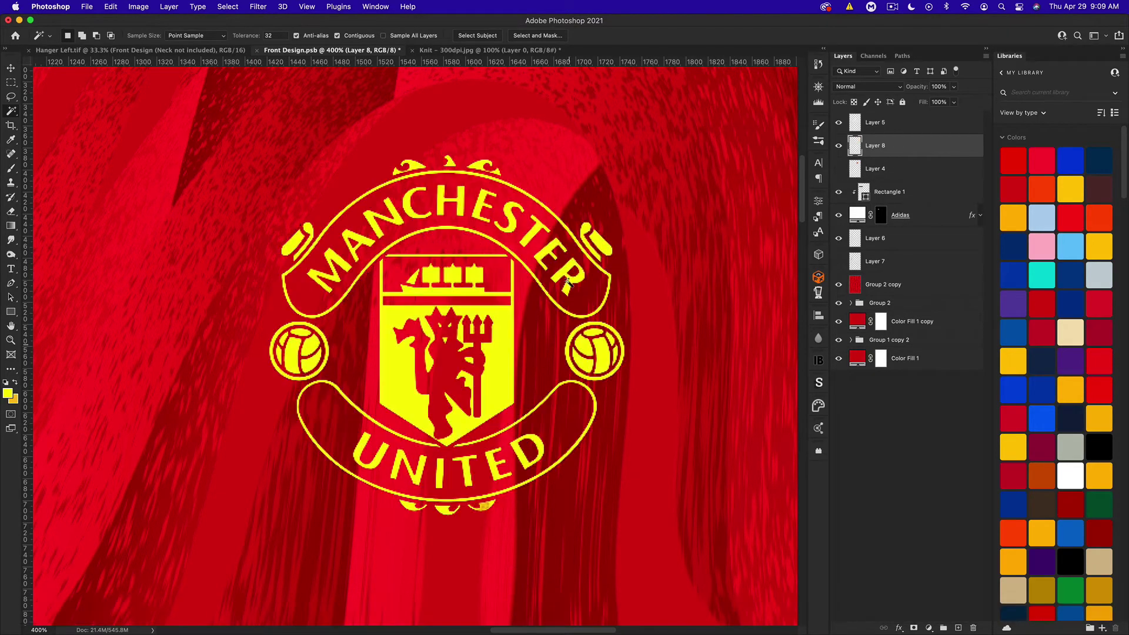
left_click(839, 170)
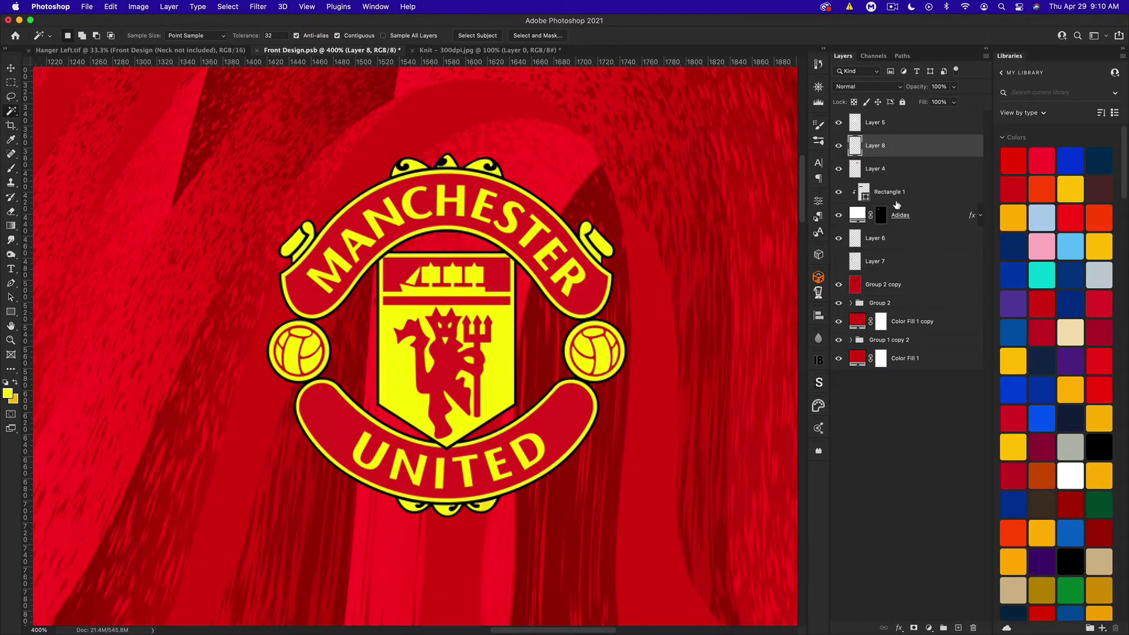
left_click(884, 170)
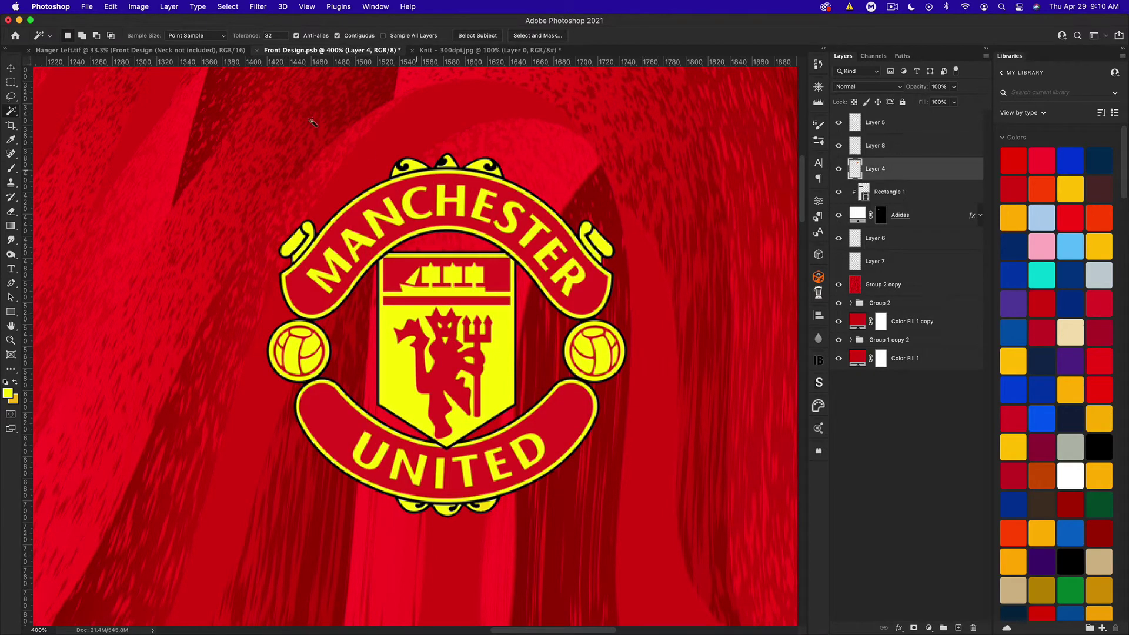
- Color Range-select the crest on Layer 4, paste it as Layer 9, and align it over the crest
left_click(233, 7)
left_click(247, 112)
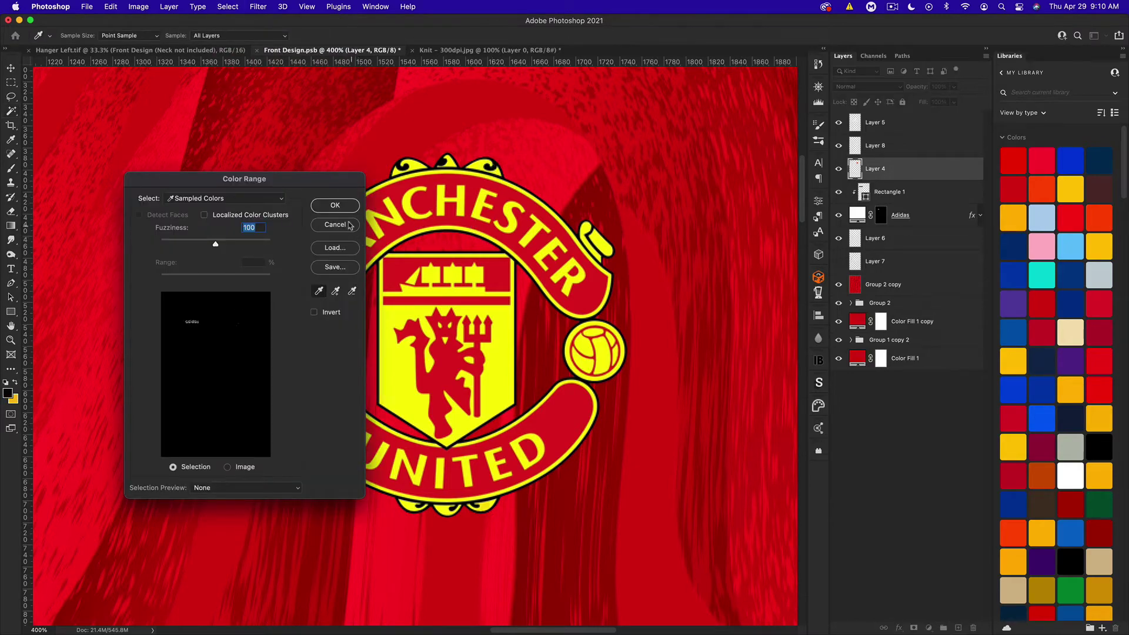
left_click(335, 205)
key("super+c")
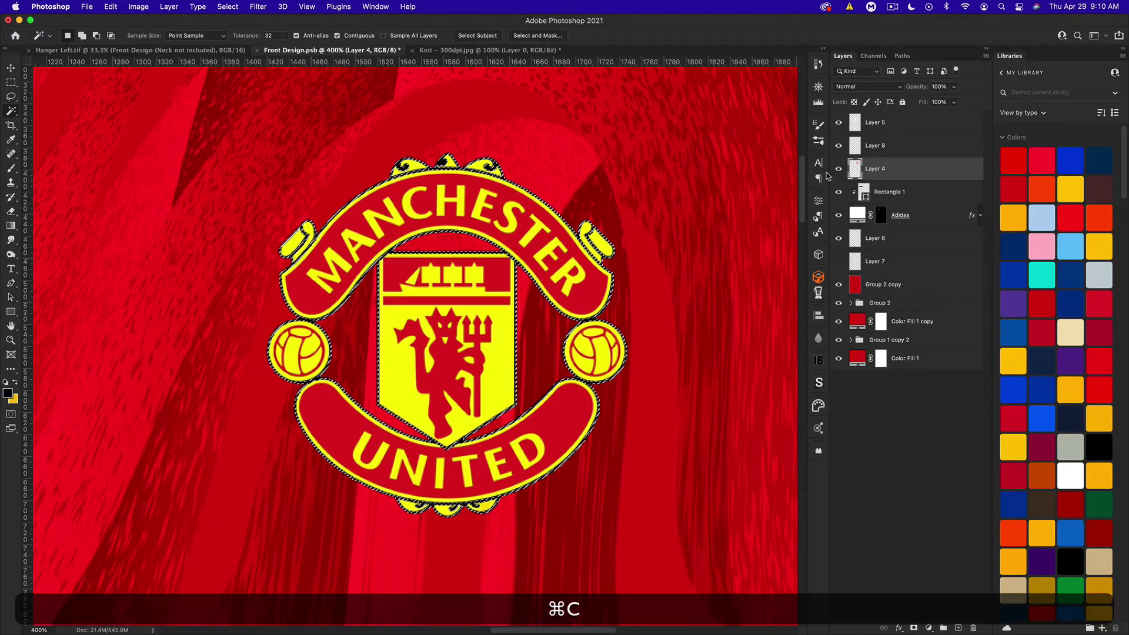
key("super+v")
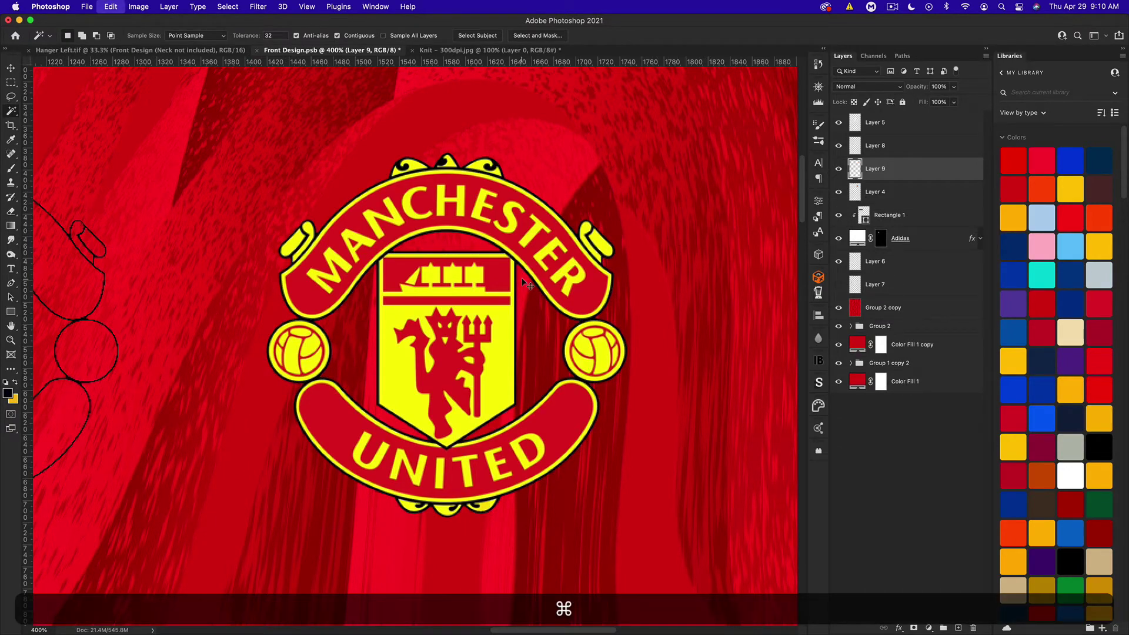
key("super+z")
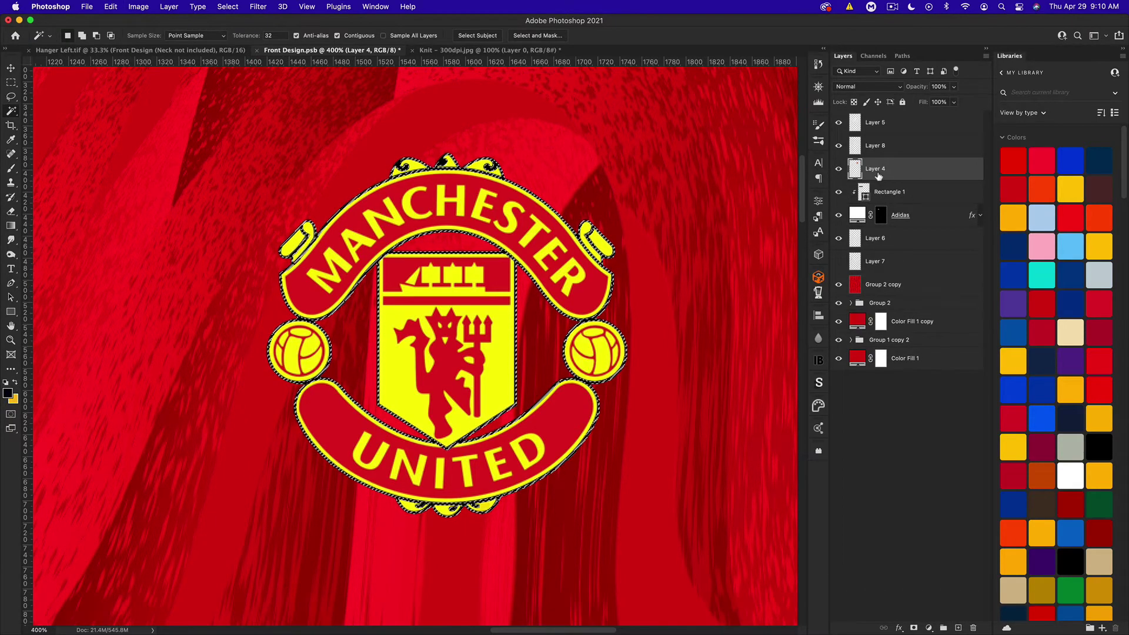
key("super+c")
key("super+v")
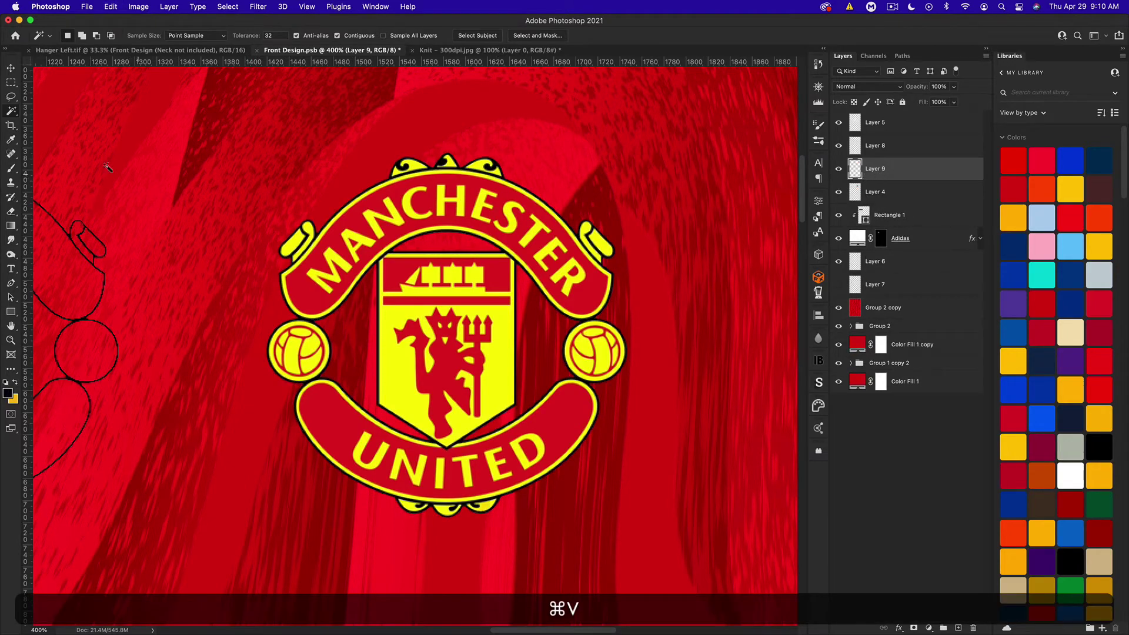
key("v")
left_click_drag(100, 259, 601, 257)
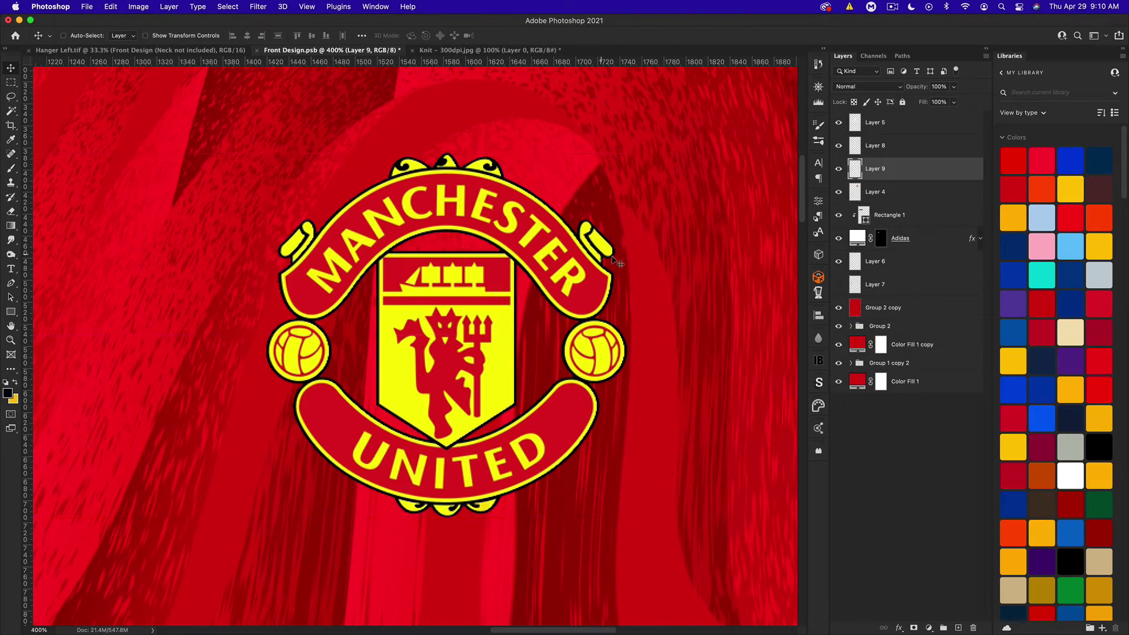
- Move Layer 9 above Layer 8 and rename Layers 9, 8 and 4 to b, y and mn
left_click(839, 169)
left_click(839, 169)
left_click_drag(878, 170, 873, 142)
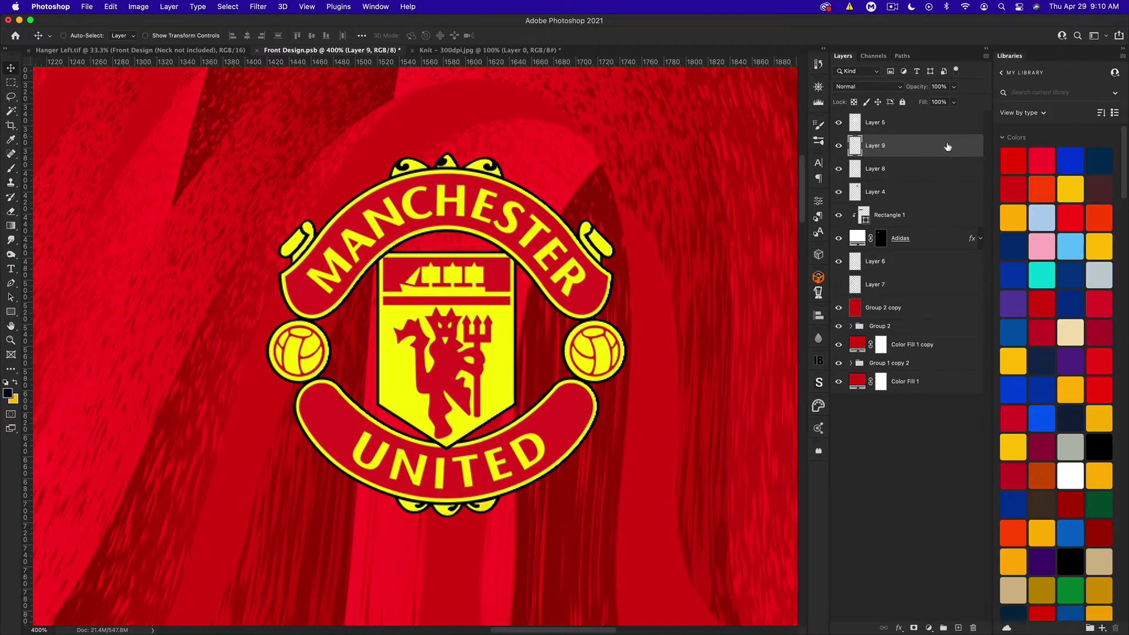
double_click(879, 147)
type("b")
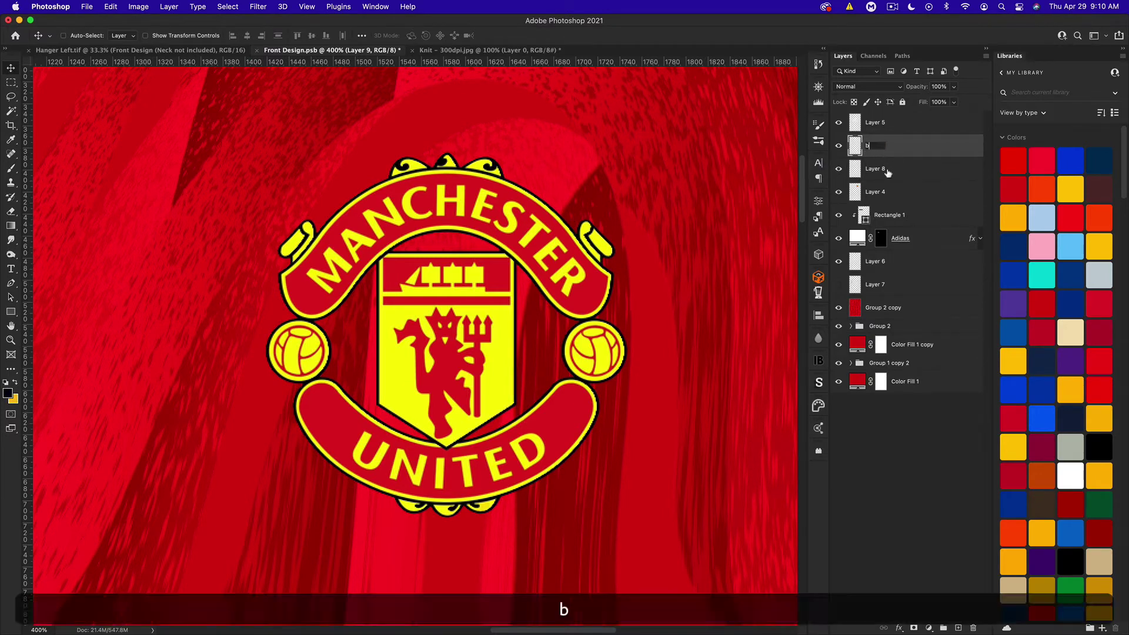
double_click(880, 170)
type("y")
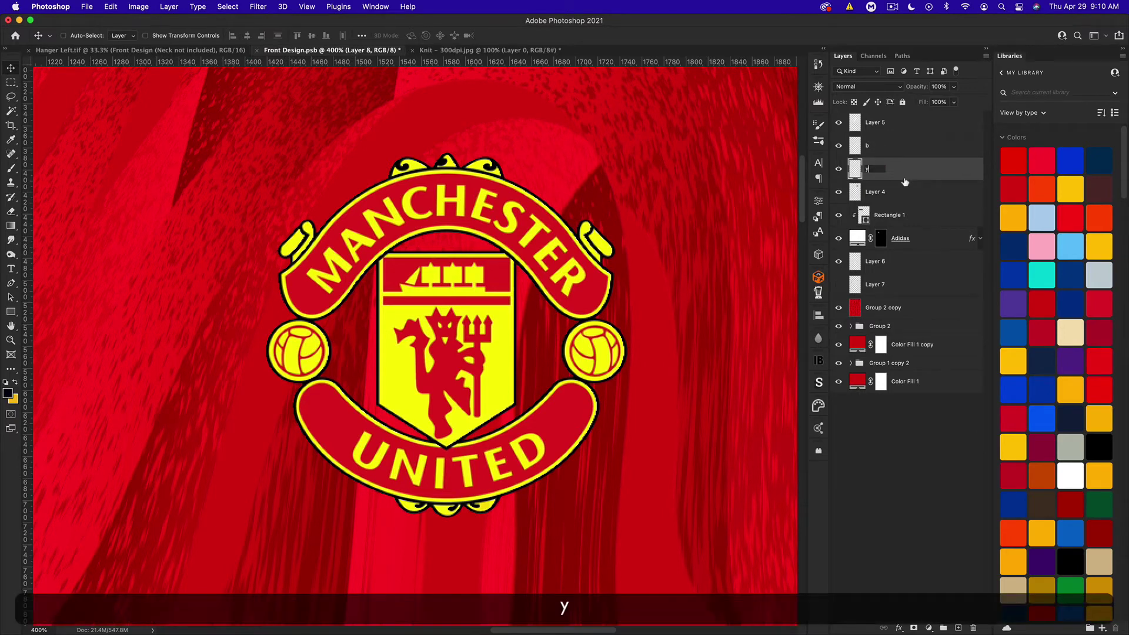
double_click(880, 192)
type("mn")
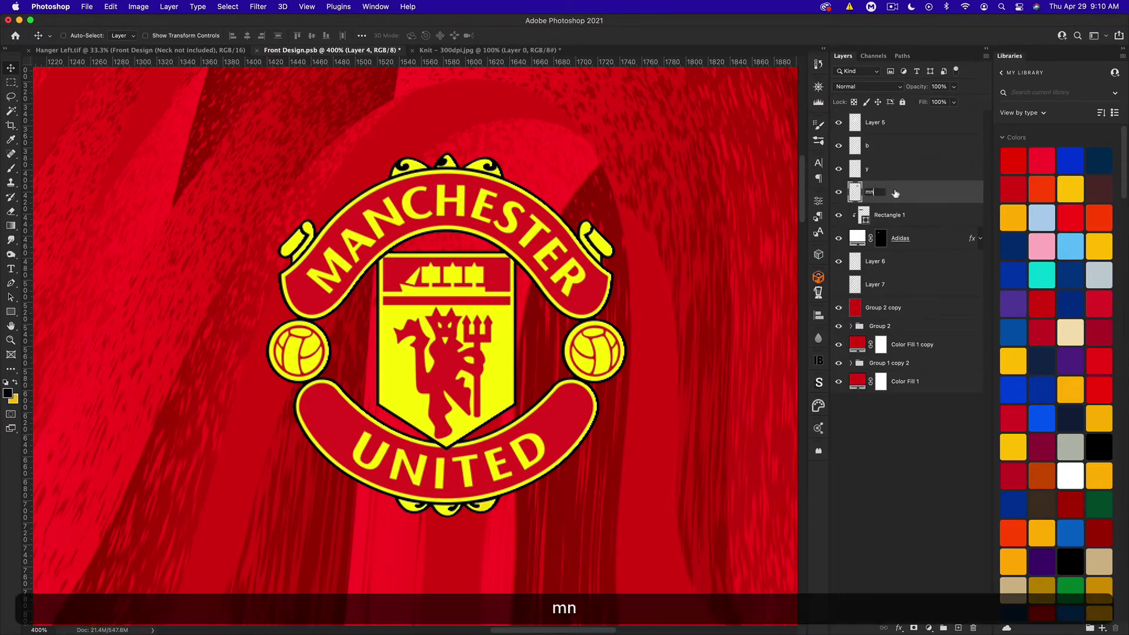
- Group b, y and mn into a group named Logo and expand it
left_click(891, 152, "shift")
key("super+shift+g")
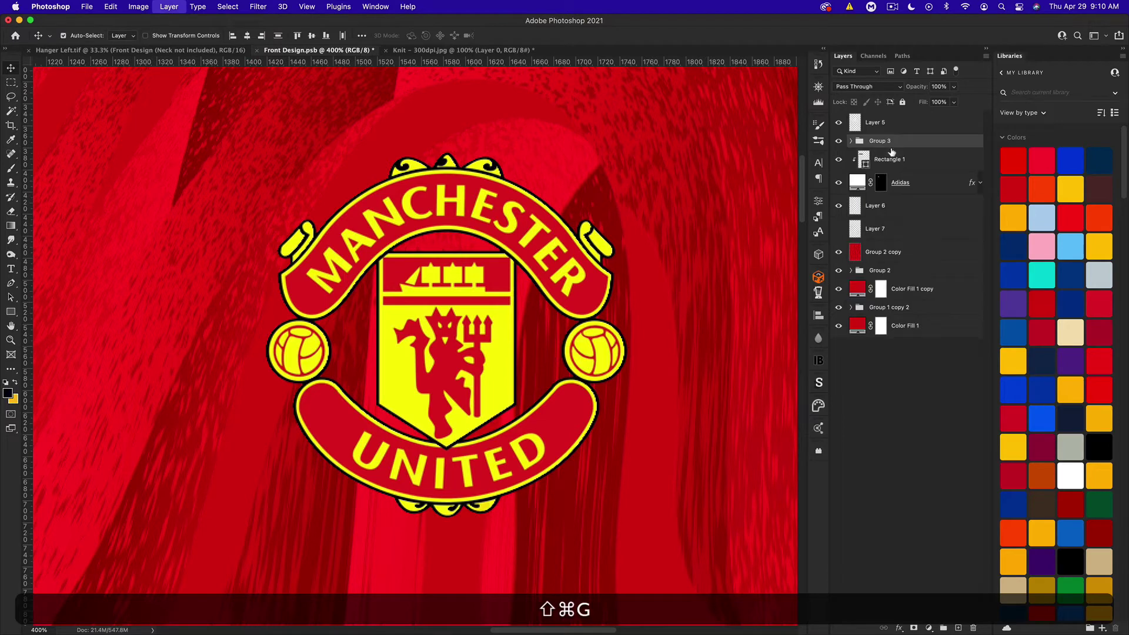
double_click(877, 141)
type("Logo")
key("Return")
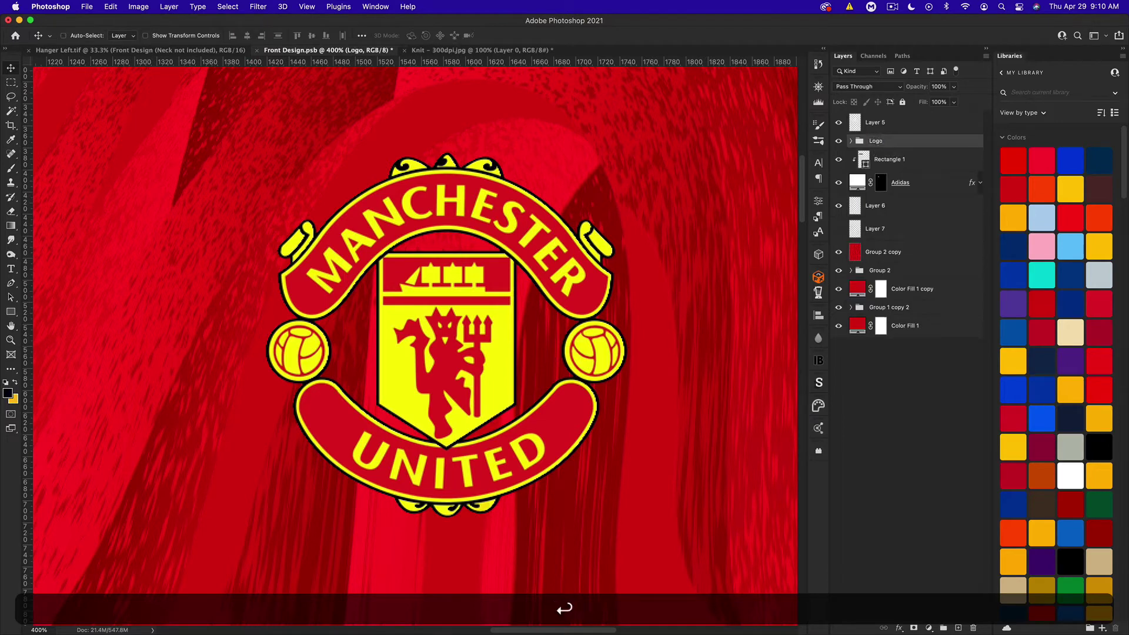
left_click(852, 142)
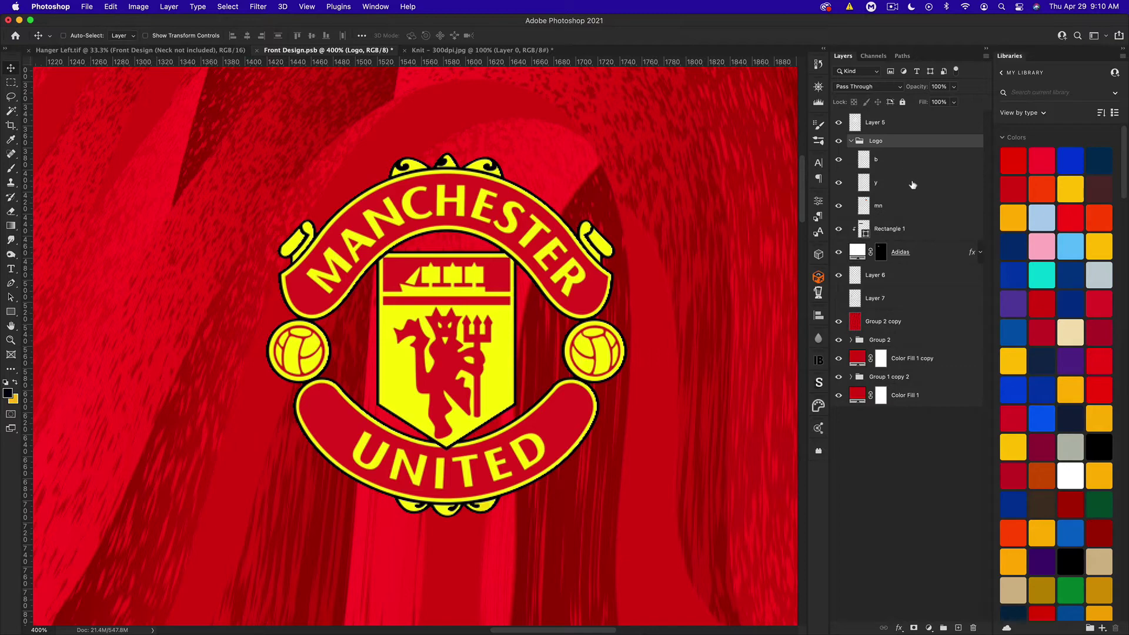
left_click(839, 206)
left_click(840, 206)
- Open the mn layer's Layer Style dialog and expand the Patch Maker Layerstyles presets under Styles
double_click(913, 211)
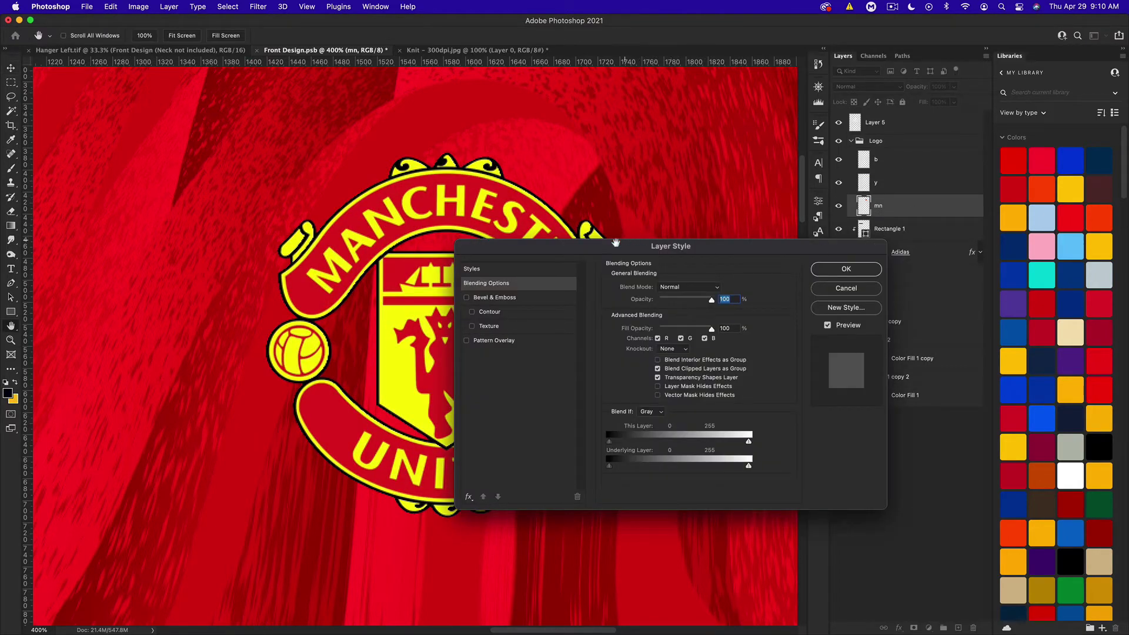
left_click_drag(576, 252, 772, 212)
left_click(729, 225)
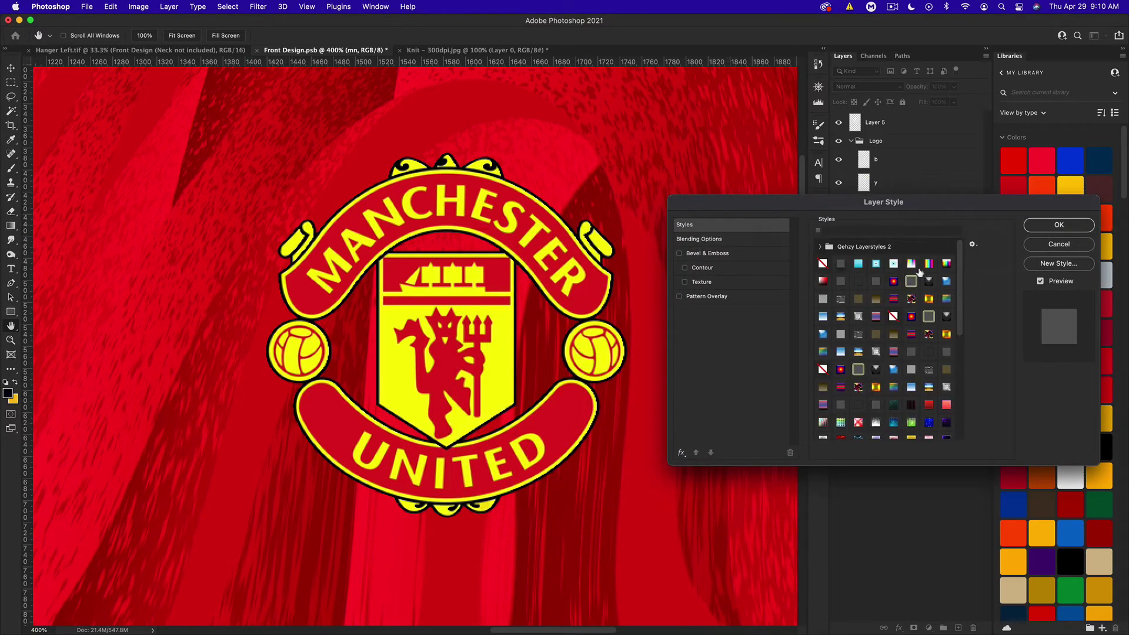
scroll(950, 279, "down", 10)
left_click(821, 432)
left_click_drag(960, 370, 964, 419)
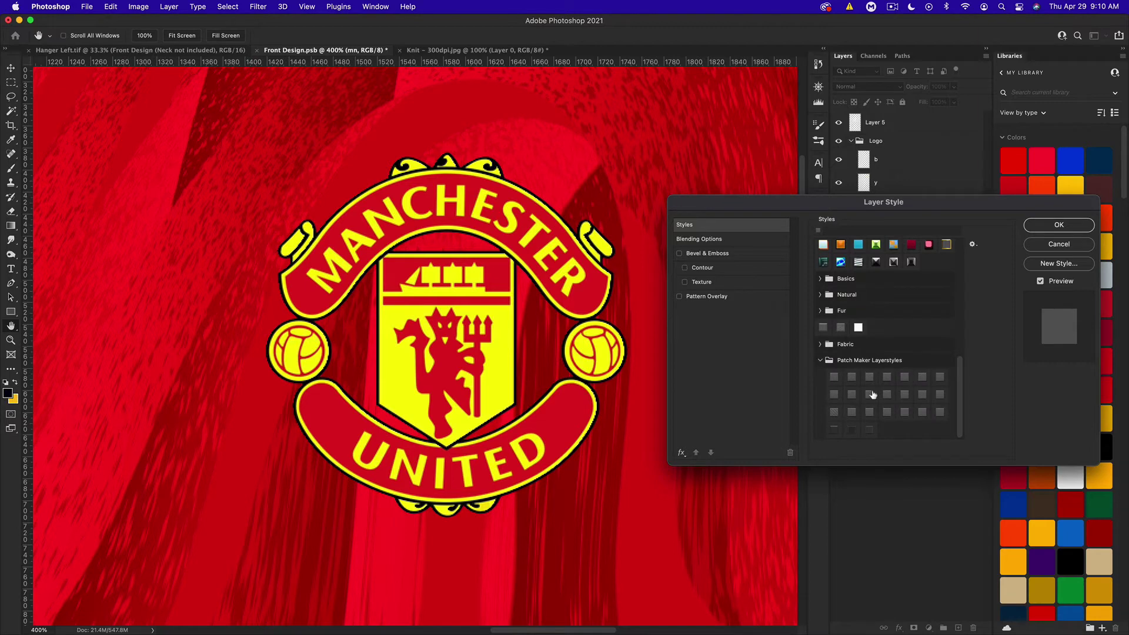
- Try the Patch Maker swatches on mn and settle on the fifth style of row two
left_click(833, 377)
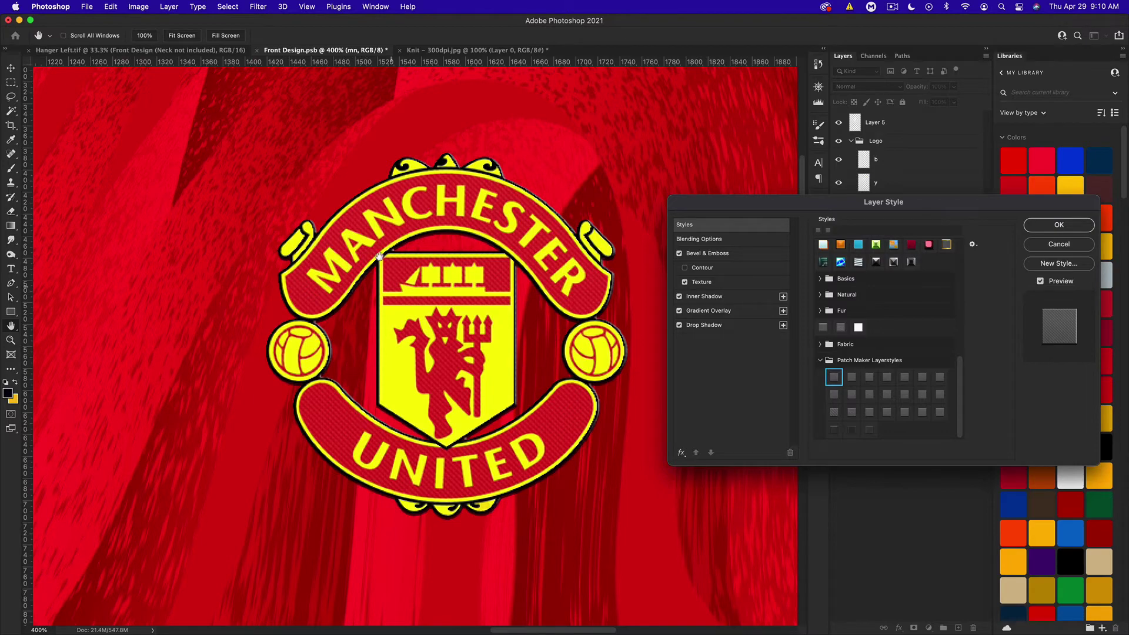
left_click(852, 378)
left_click(869, 377)
left_click(888, 378)
left_click(906, 379)
left_click(923, 377)
left_click(941, 377)
left_click(835, 397)
left_click(855, 397)
left_click(888, 396)
left_click(906, 395)
- Set the mn drop shadow distance to 4 px and lower its opacity slightly
left_click(711, 325)
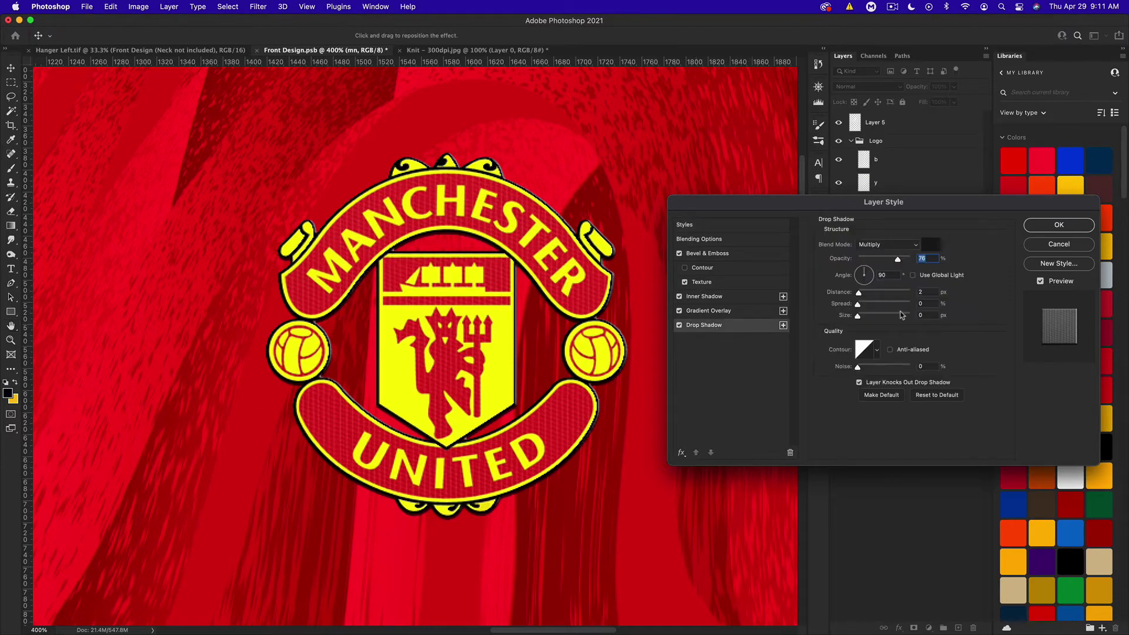
left_click(927, 293)
key("Up")
key("Up")
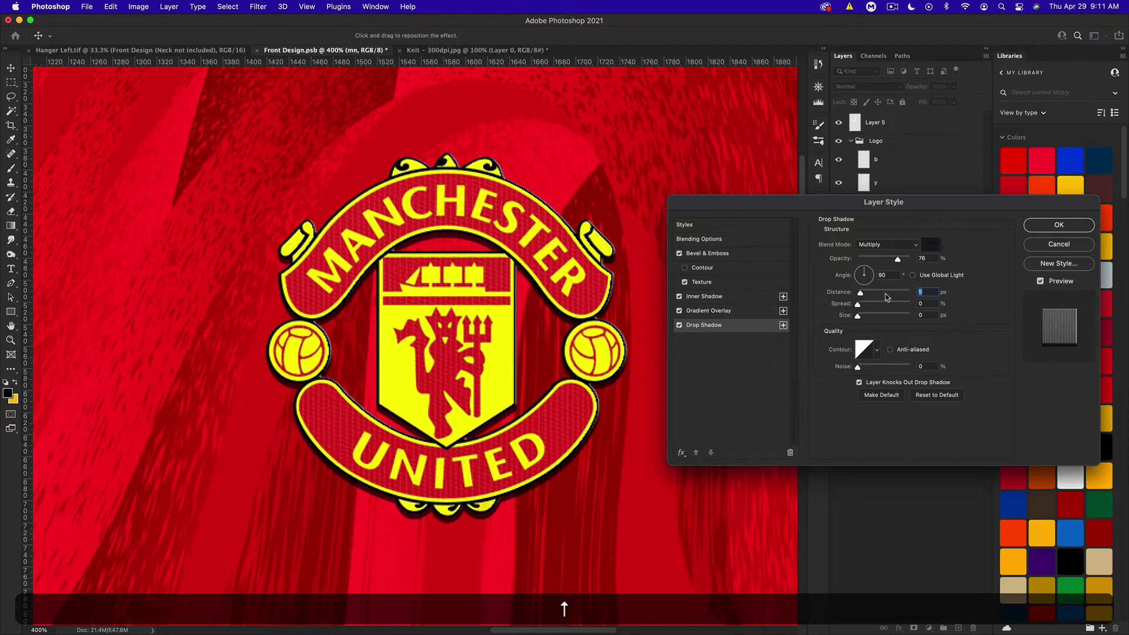
key("Up")
key("Down")
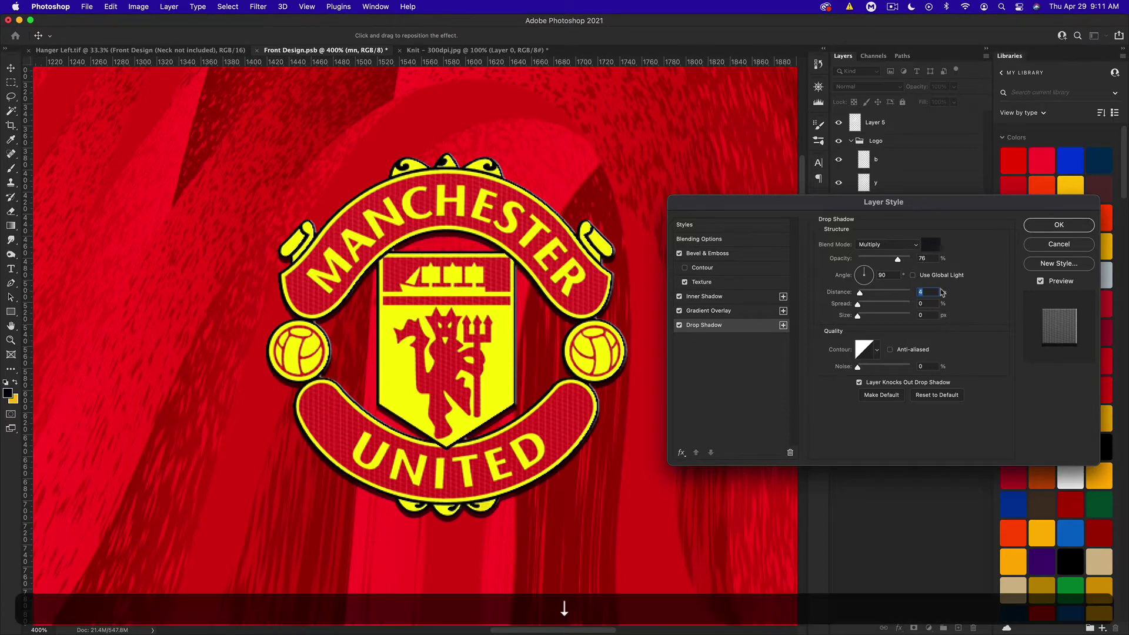
left_click(924, 259)
key("Down")
key("Down")
key("Down")
key("Down")
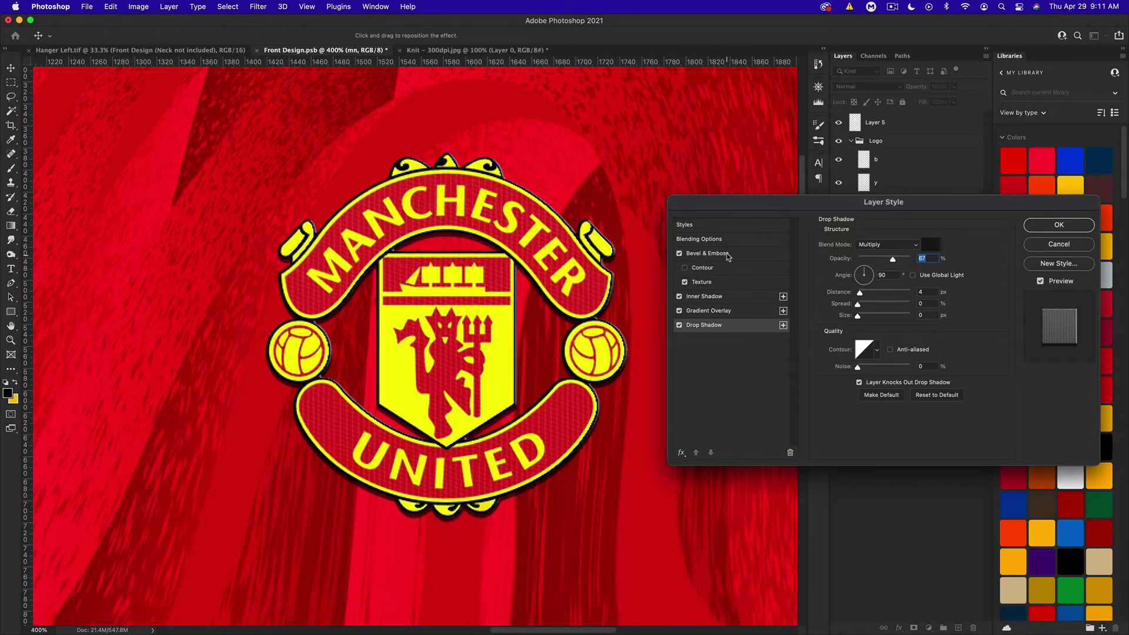
- Try 100 bevel opacities, +215 texture depth and scale 21, undoing each change
left_click(706, 254)
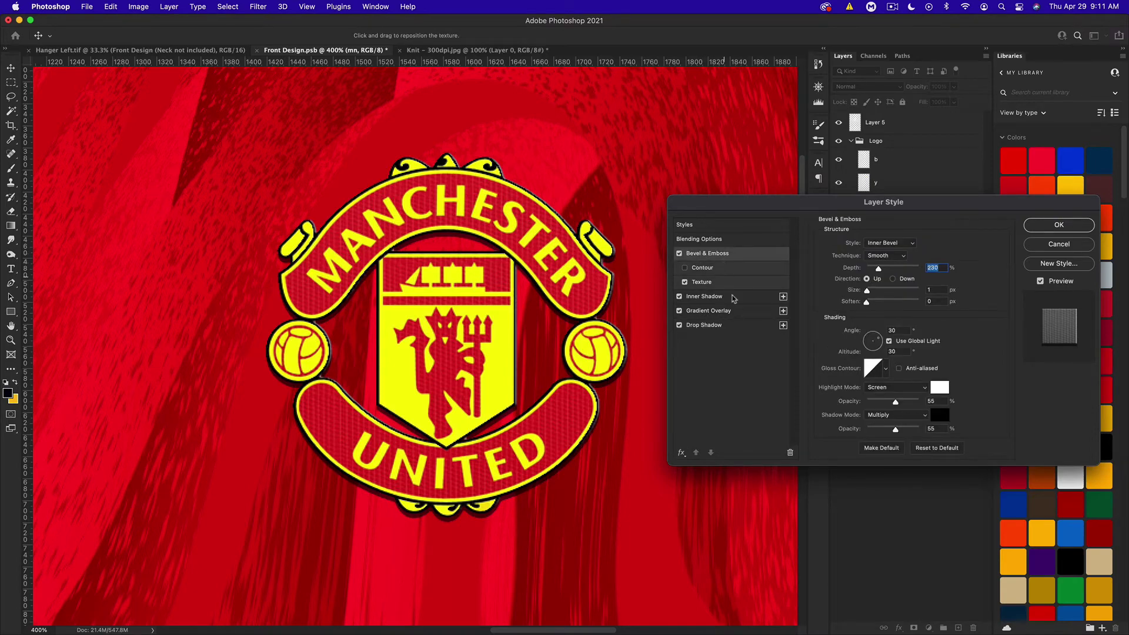
left_click_drag(896, 404, 955, 432)
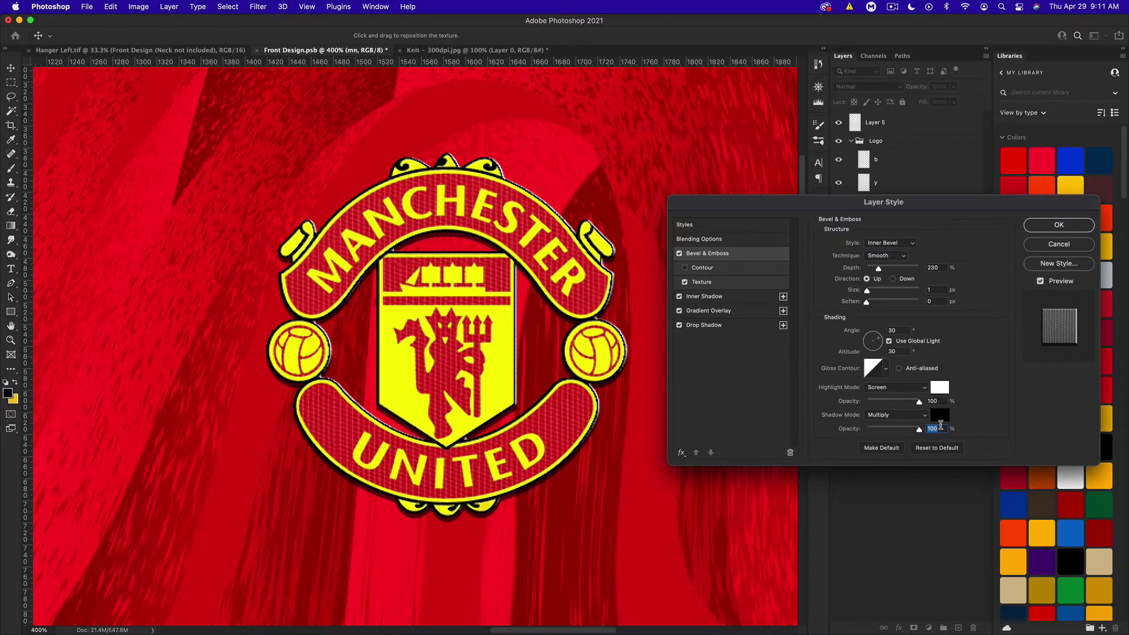
key("super+z")
left_click(721, 283)
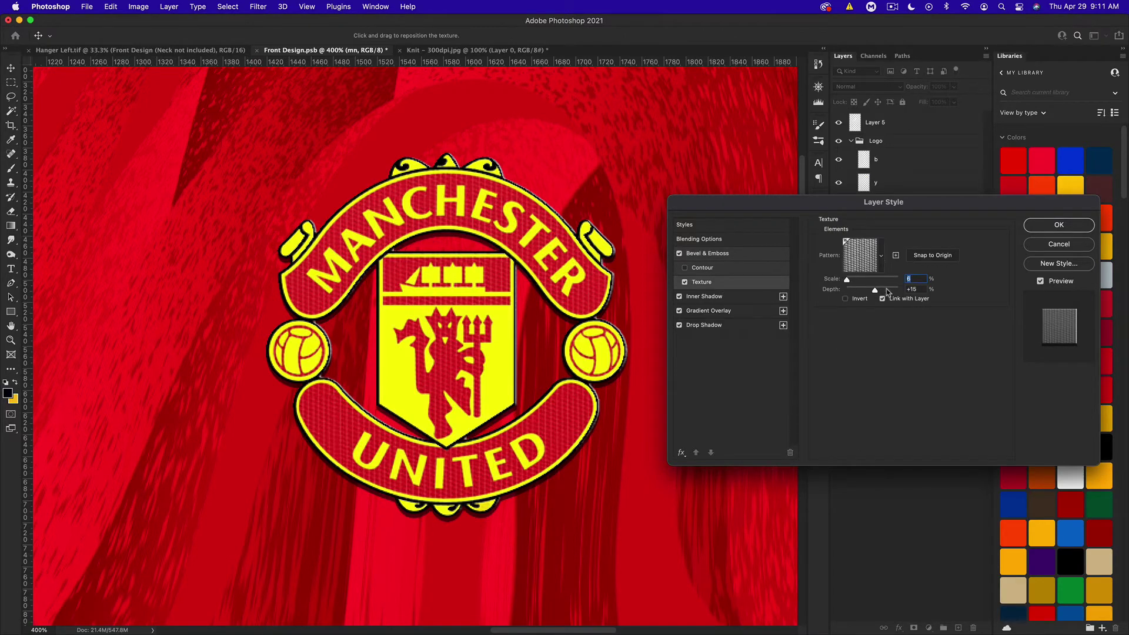
left_click_drag(882, 292, 889, 291)
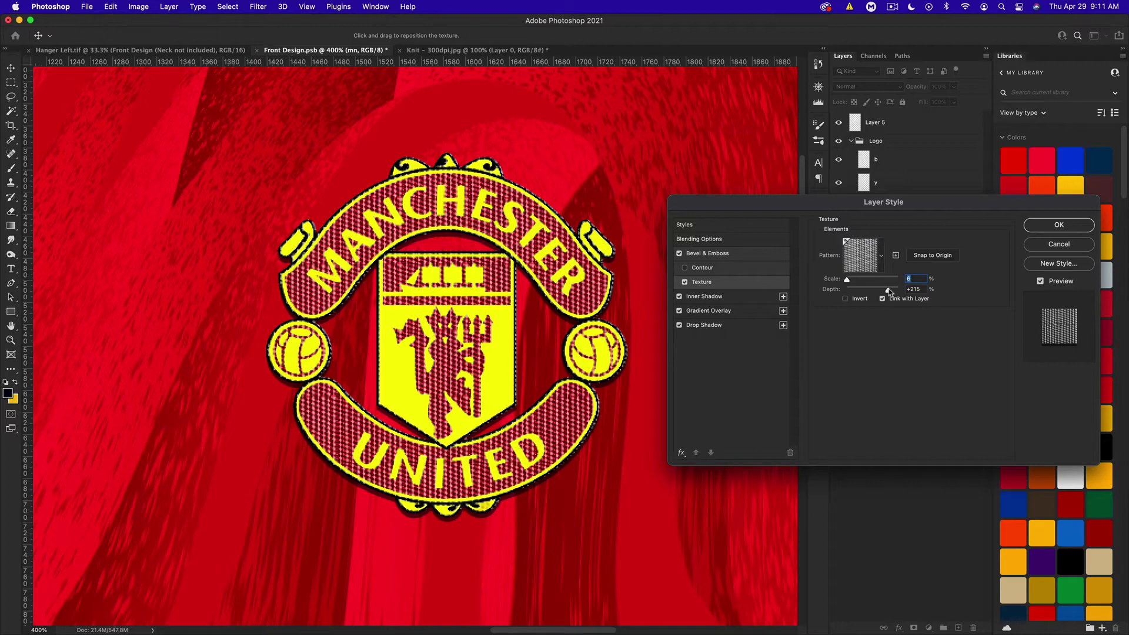
key("super+z")
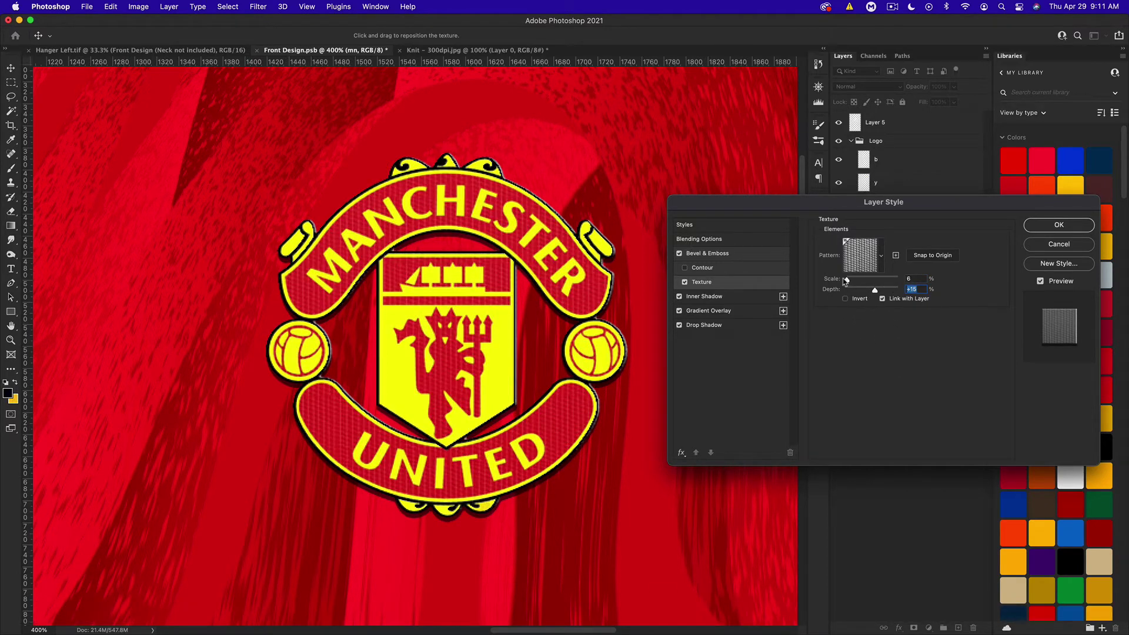
left_click_drag(847, 282, 881, 281)
key("super+z")
- Compare the Inner Shadow off and on, then commit mn's layer style
left_click(705, 312)
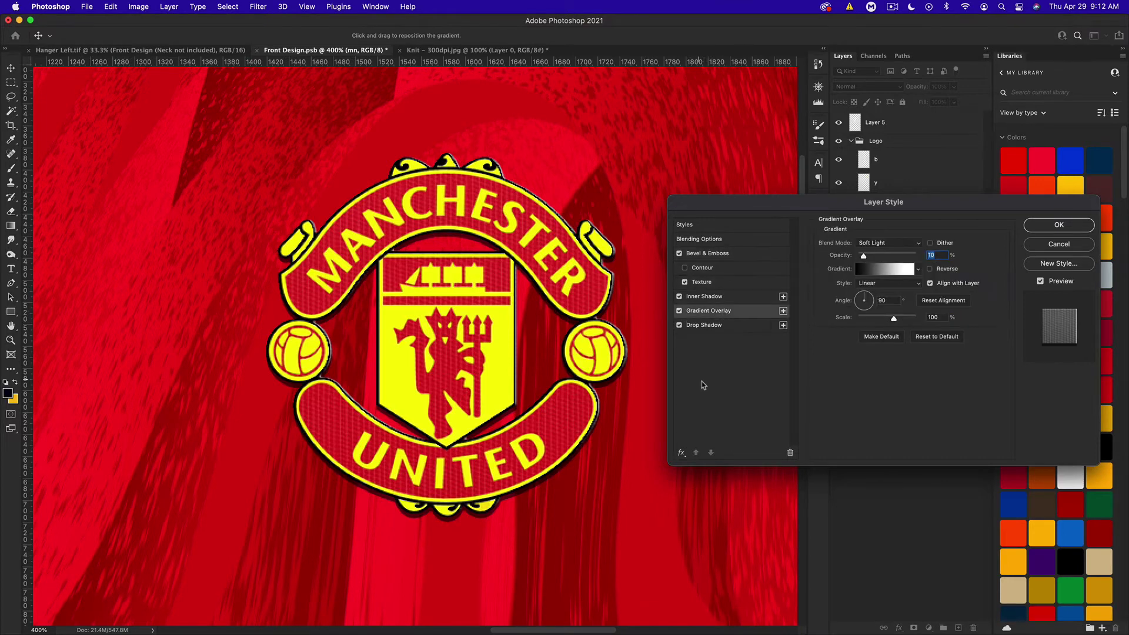
left_click(712, 297)
left_click(680, 297)
left_click(680, 297)
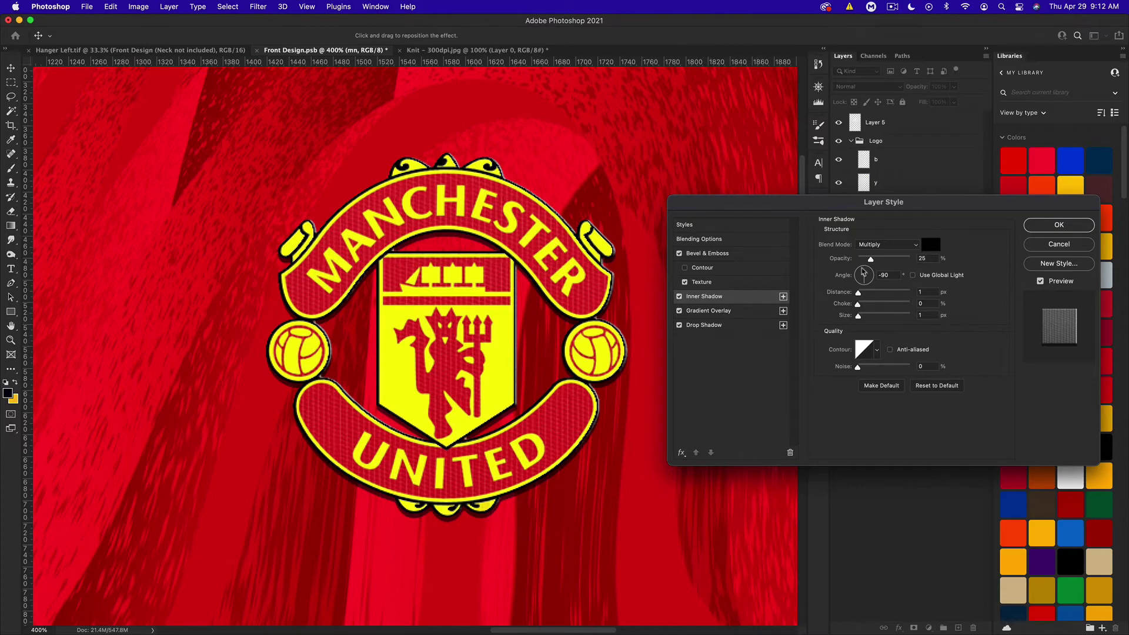
left_click(1066, 228)
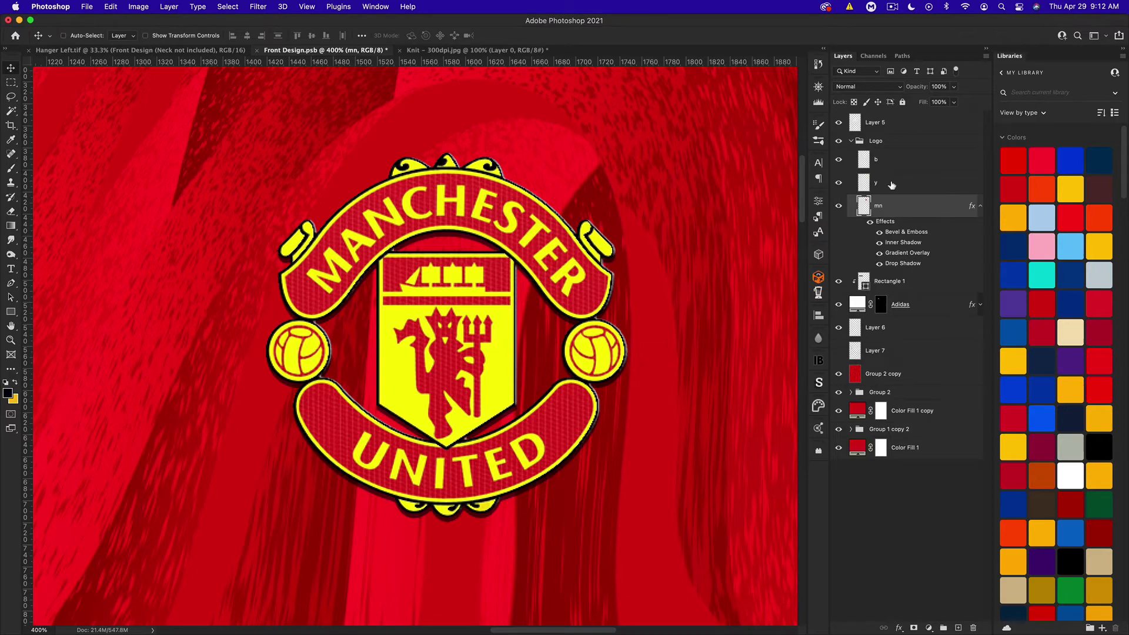
- Copy the mn layer style and paste it onto both the b and y layers
double_click(892, 184)
left_click(1058, 246)
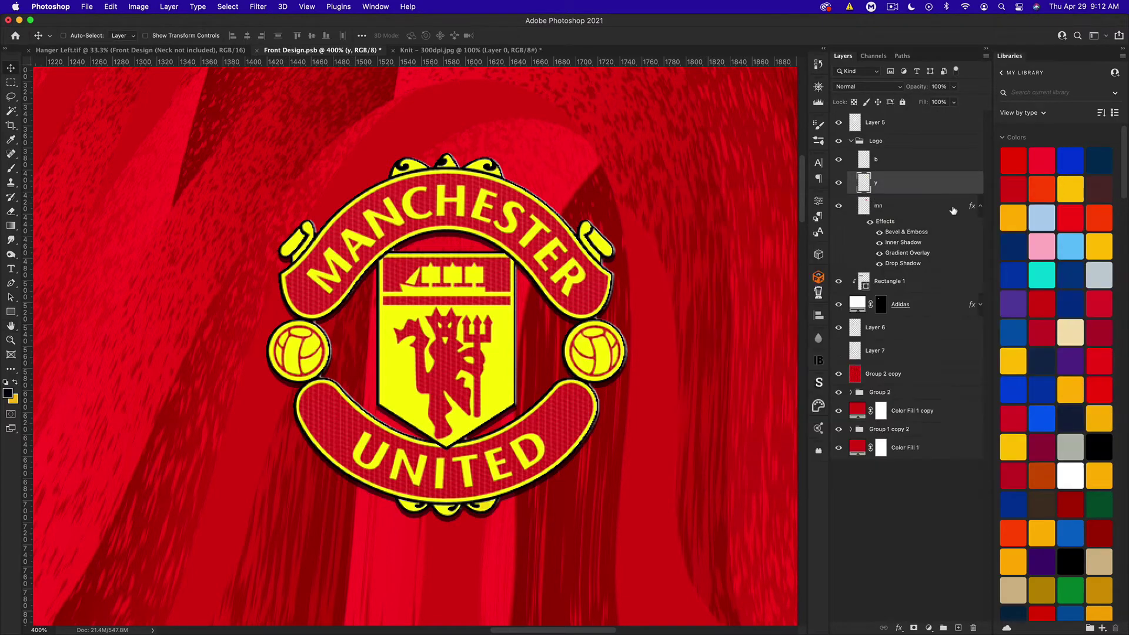
right_click(924, 213)
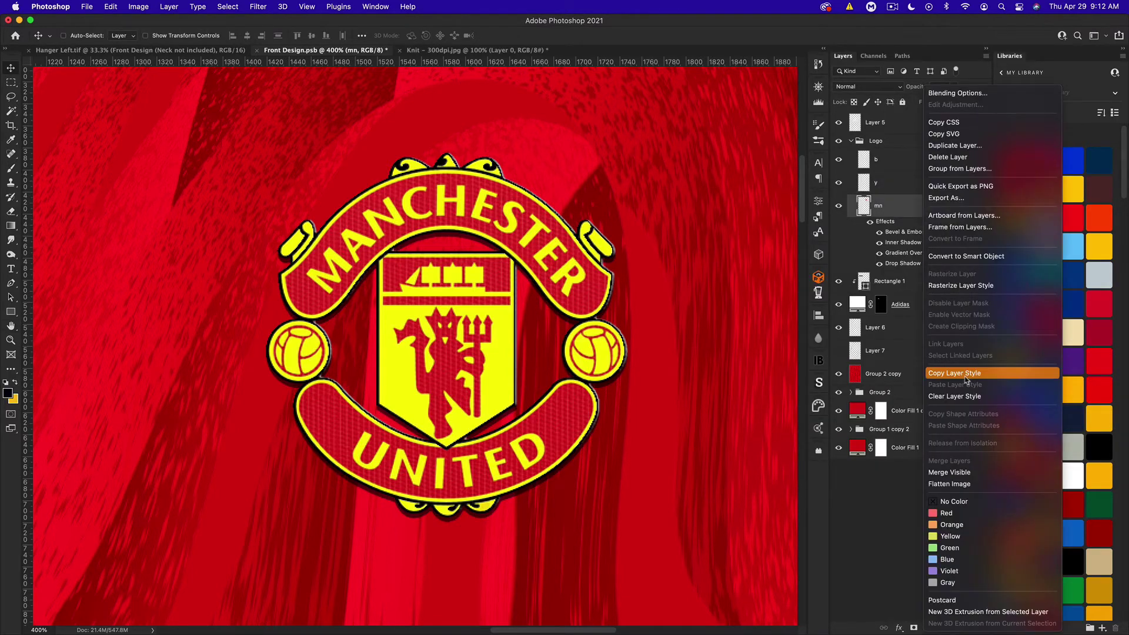
left_click(956, 375)
left_click(936, 183)
left_click(927, 160, "shift")
right_click(909, 167)
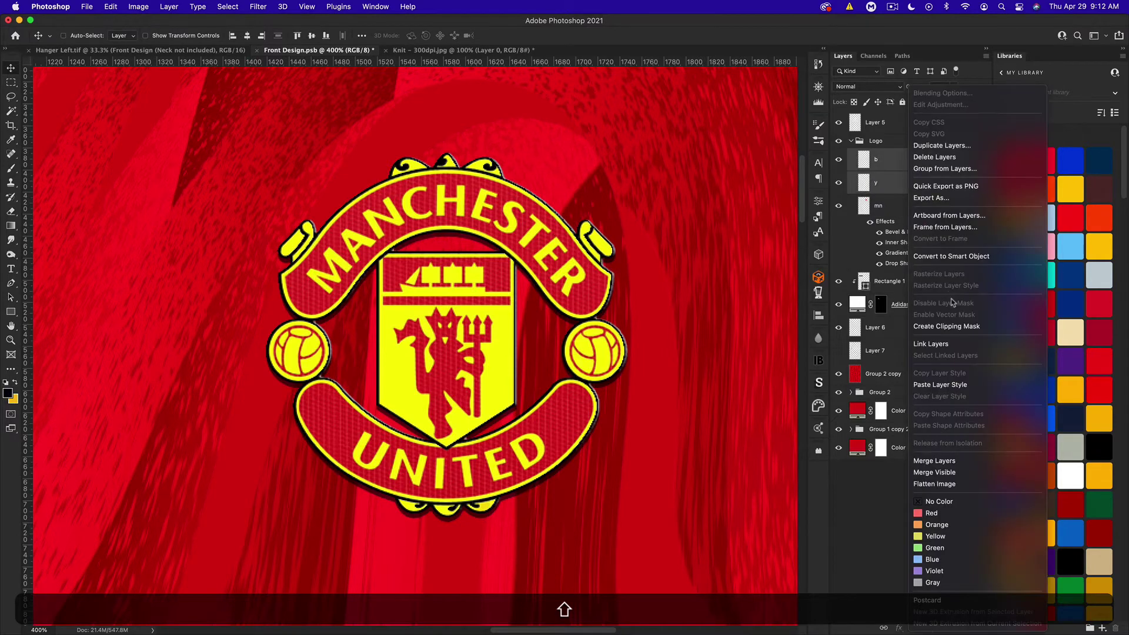
left_click(947, 384)
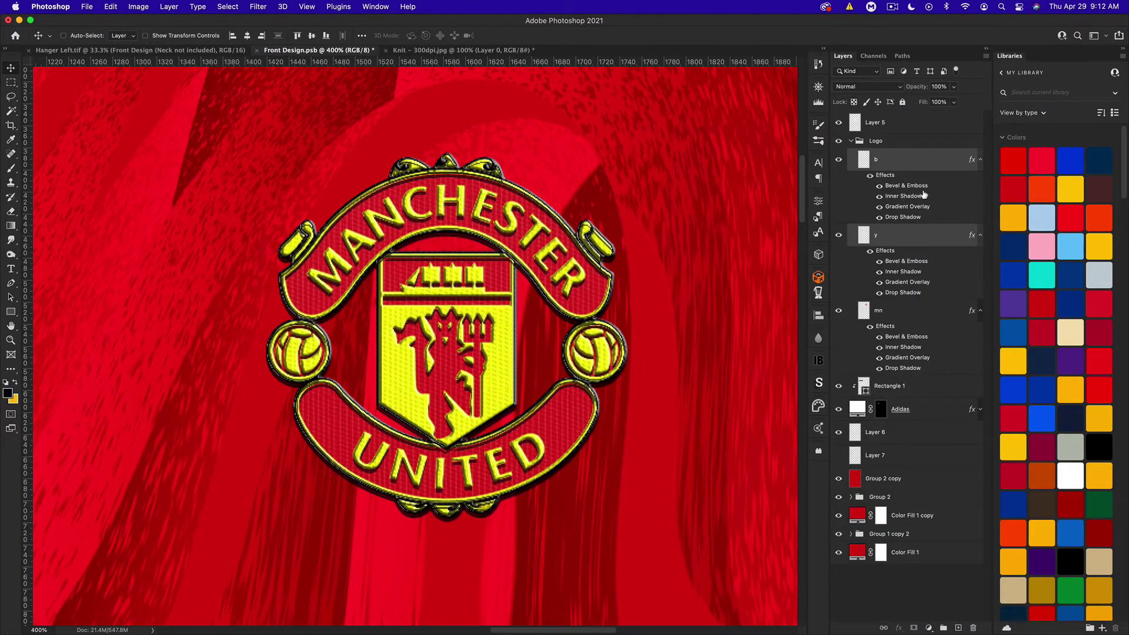
- Hide layer b and give layer y's bevel texture the diagonal stripe pattern
left_click(839, 160)
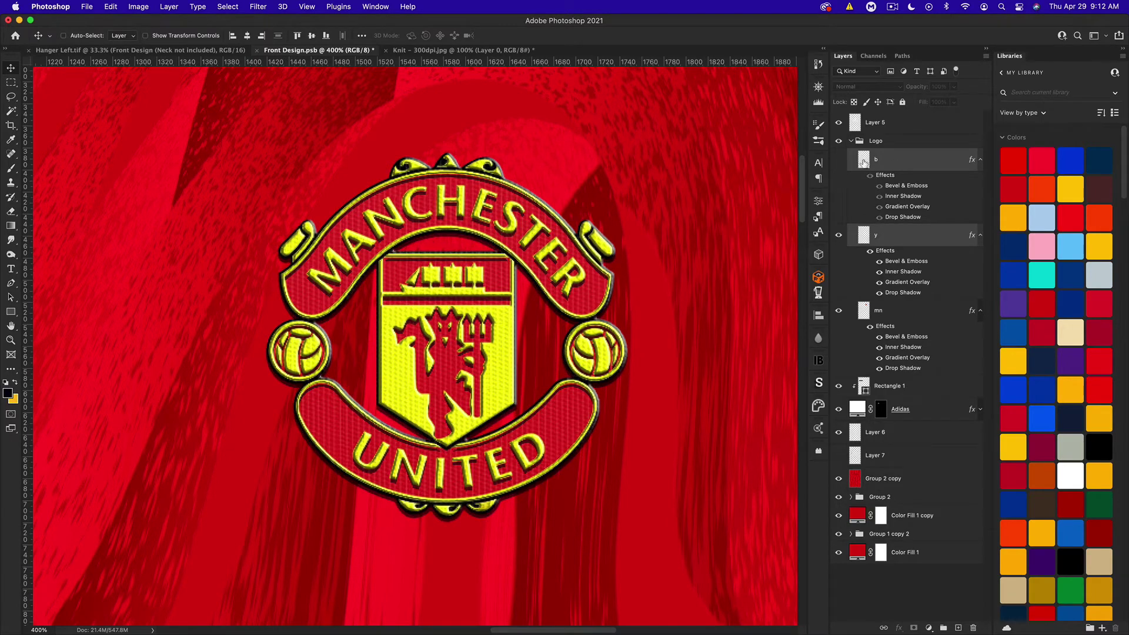
double_click(916, 237)
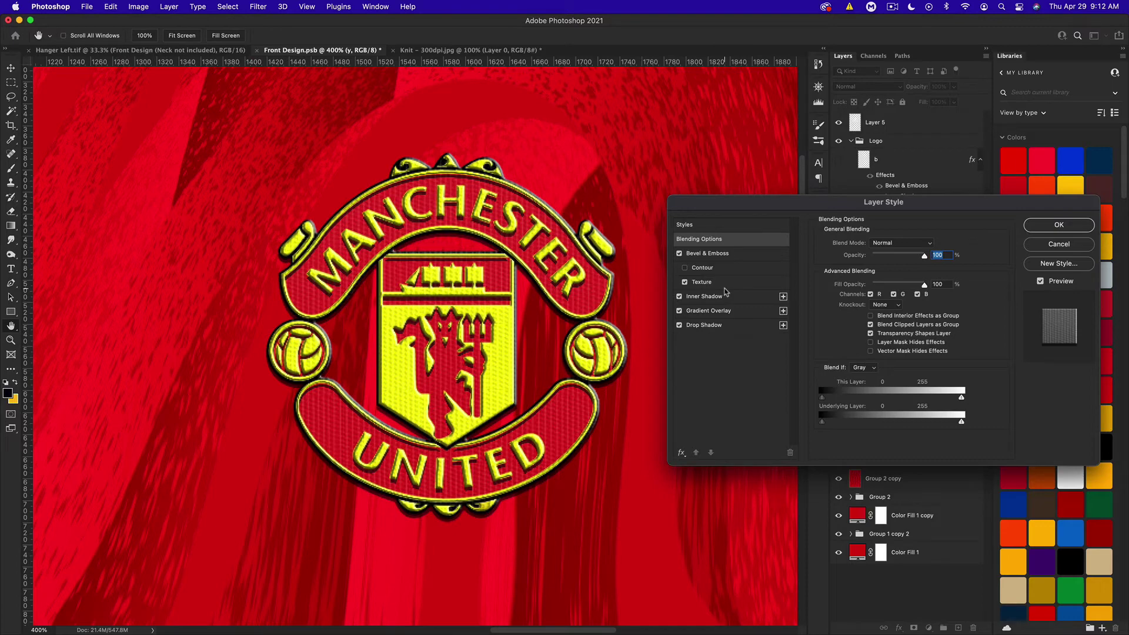
left_click(712, 284)
left_click(880, 270)
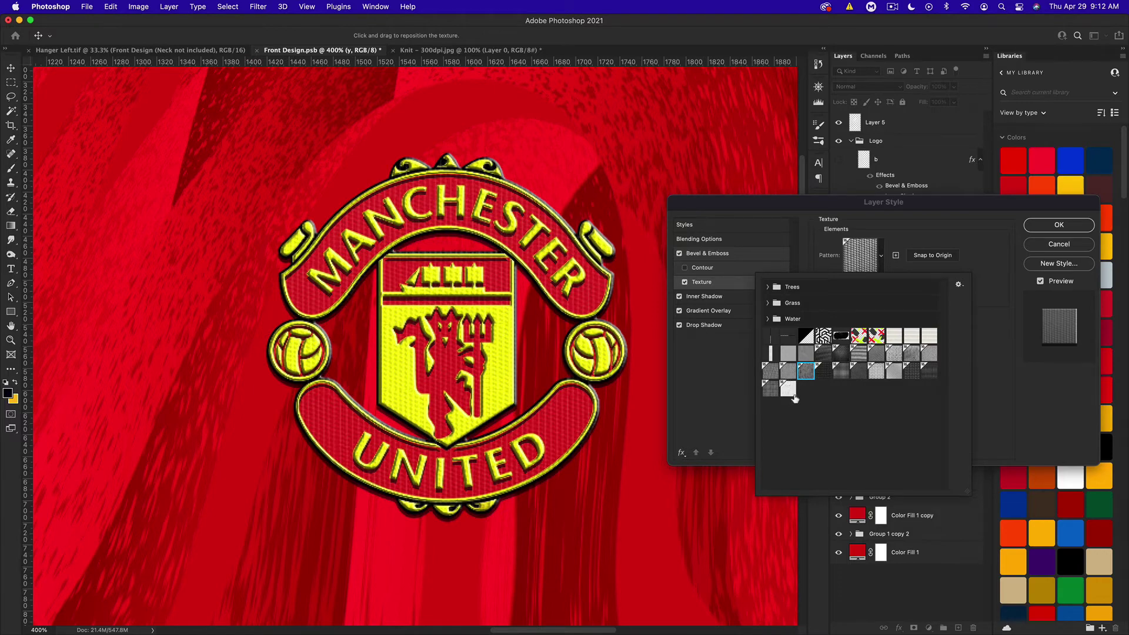
left_click(789, 388)
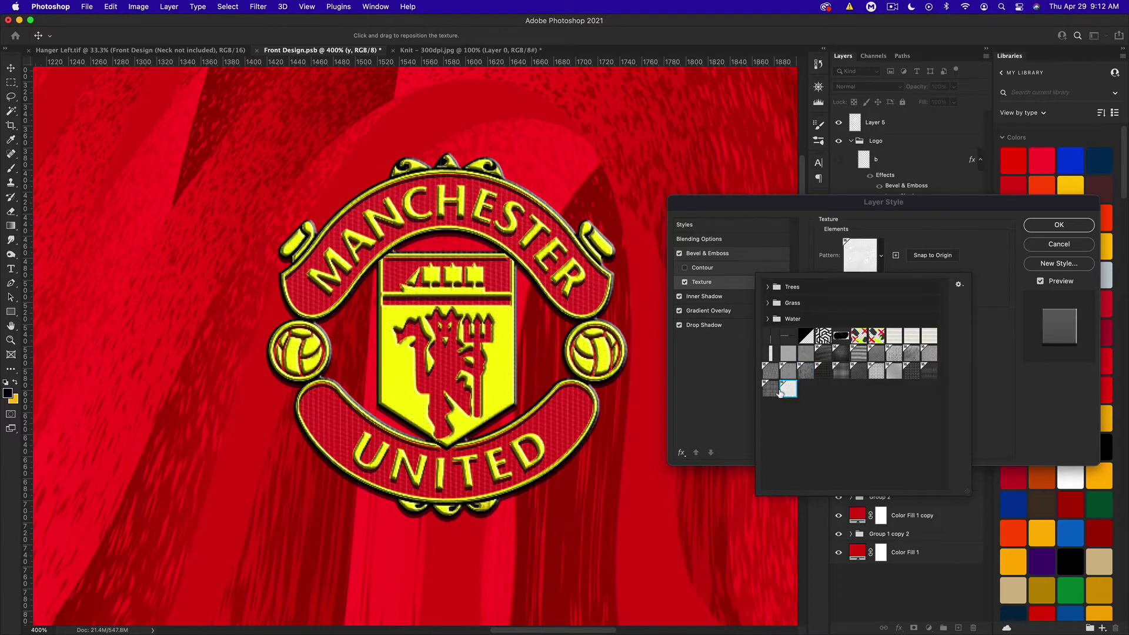
left_click(770, 389)
left_click(830, 373)
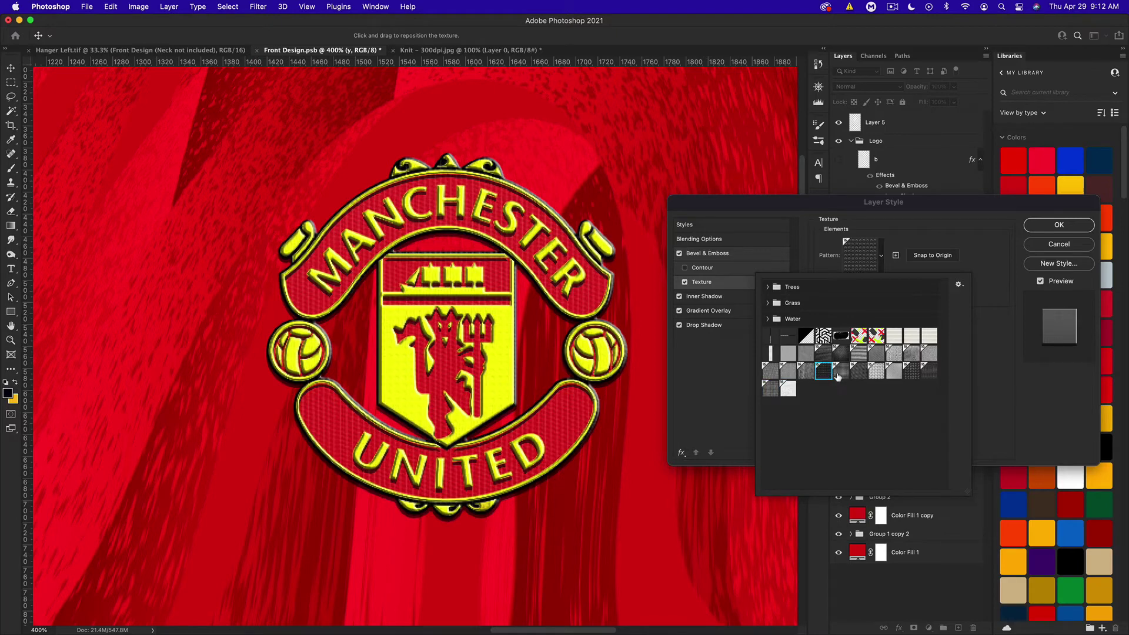
left_click(858, 372)
left_click(984, 380)
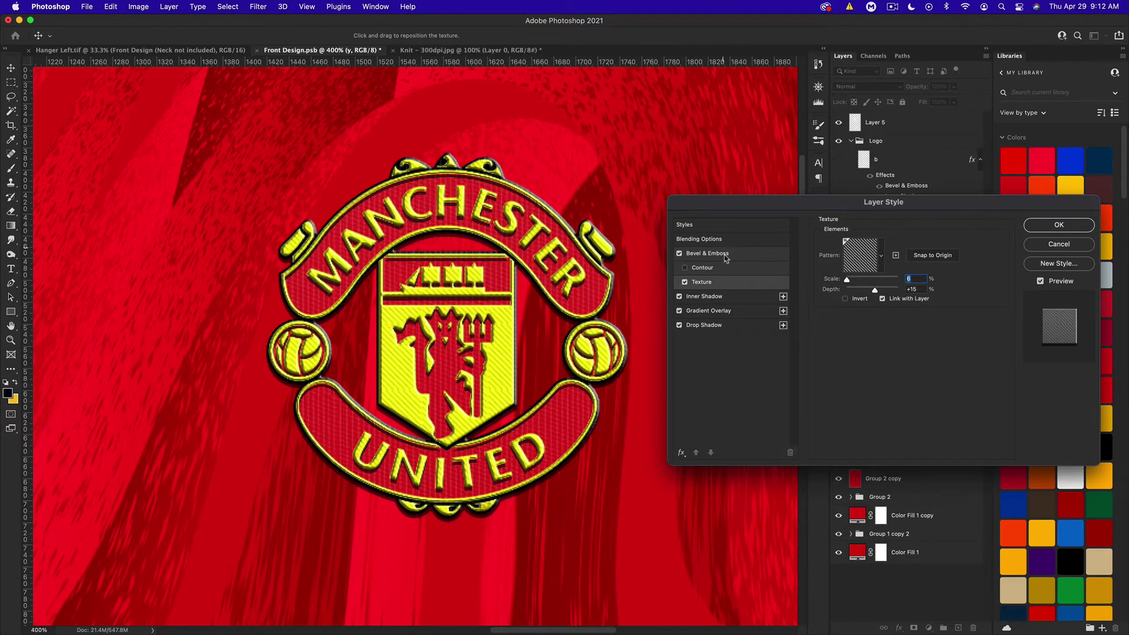
- Remove layer y's drop shadow and lower its texture depth to 7
left_click(681, 325)
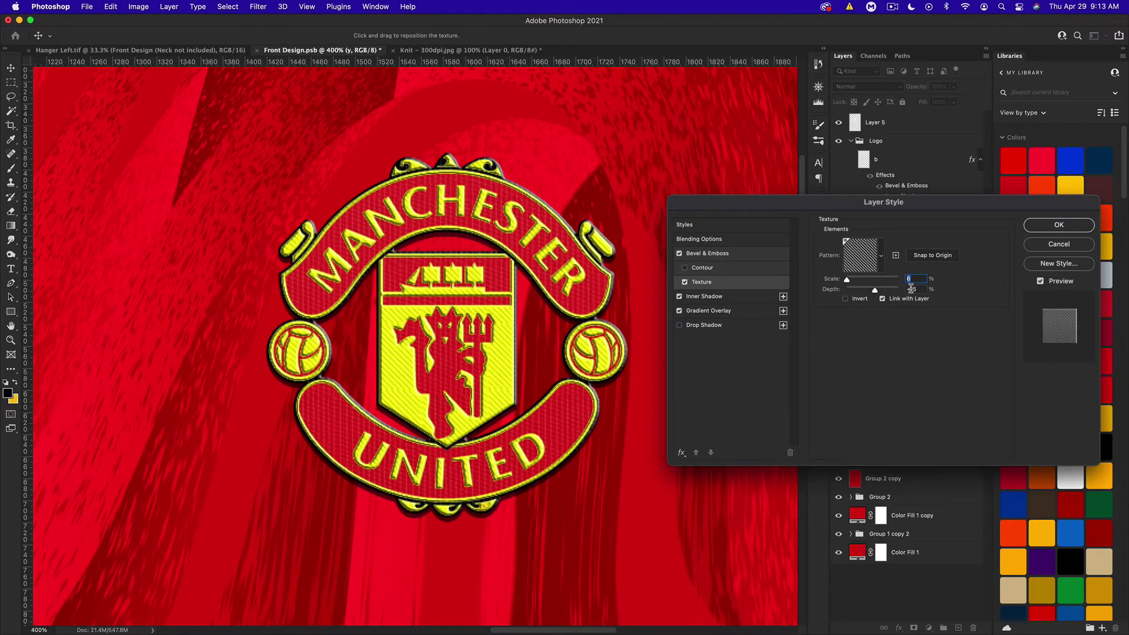
left_click_drag(834, 289, 818, 291)
left_click(682, 296)
left_click(679, 297)
left_click(680, 296)
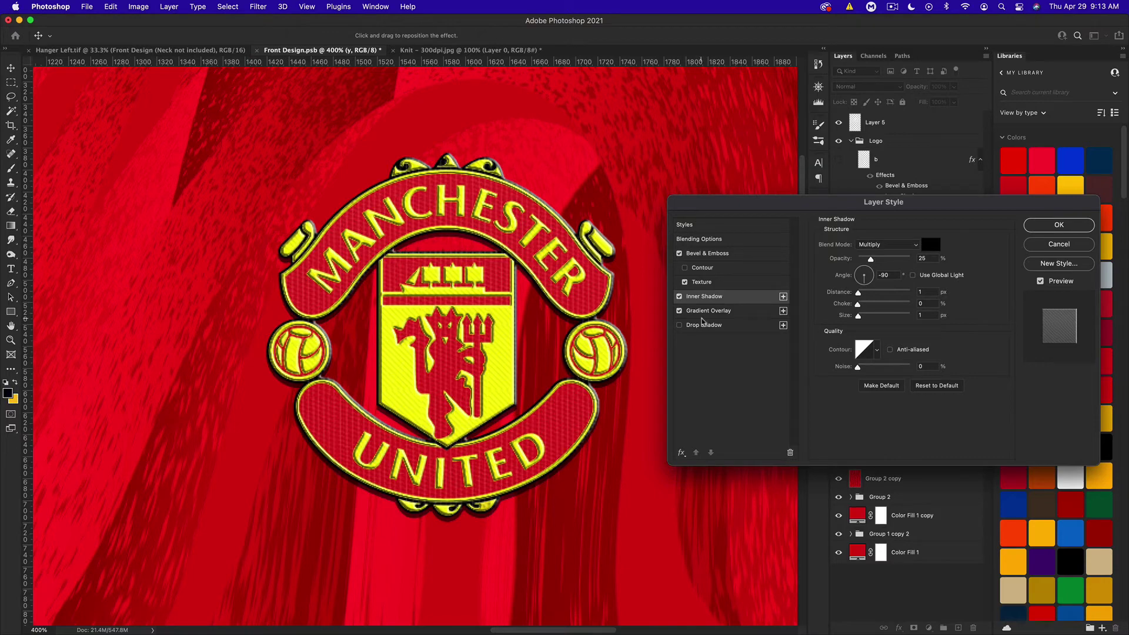
- Reduce layer y's Bevel & Emboss depth to about 106% and commit the style
left_click(706, 311)
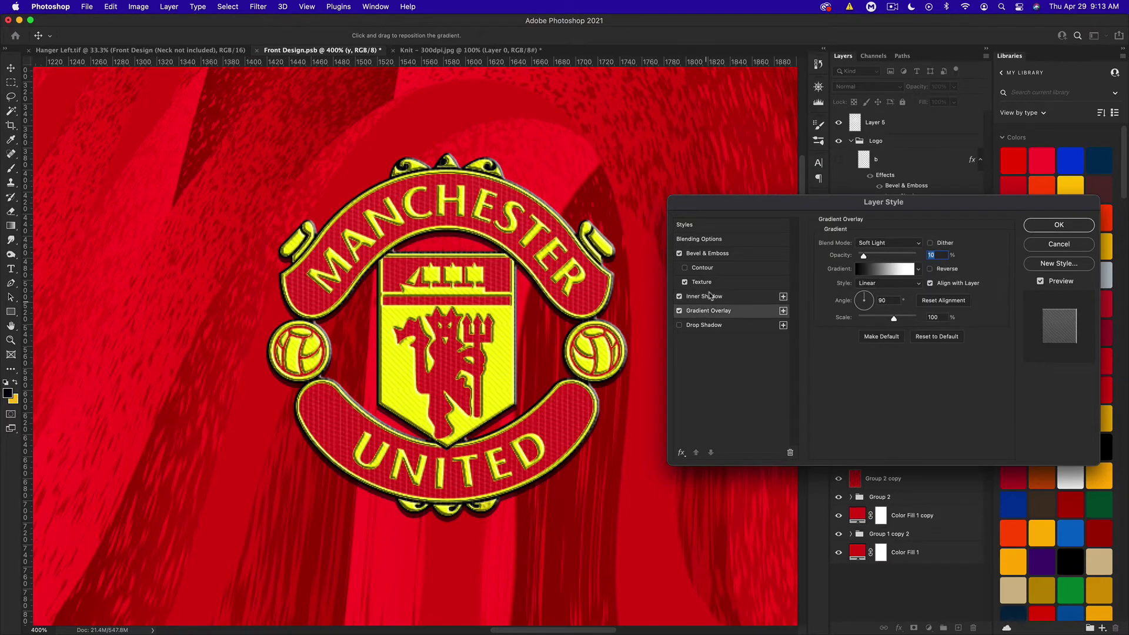
left_click(714, 253)
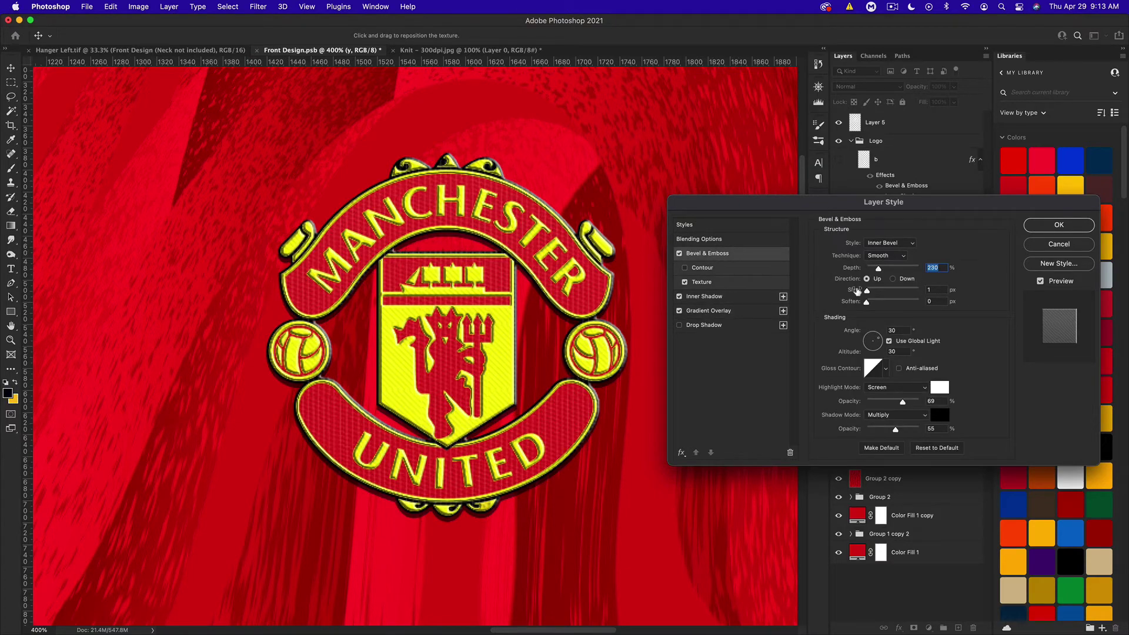
left_click_drag(879, 270, 871, 270)
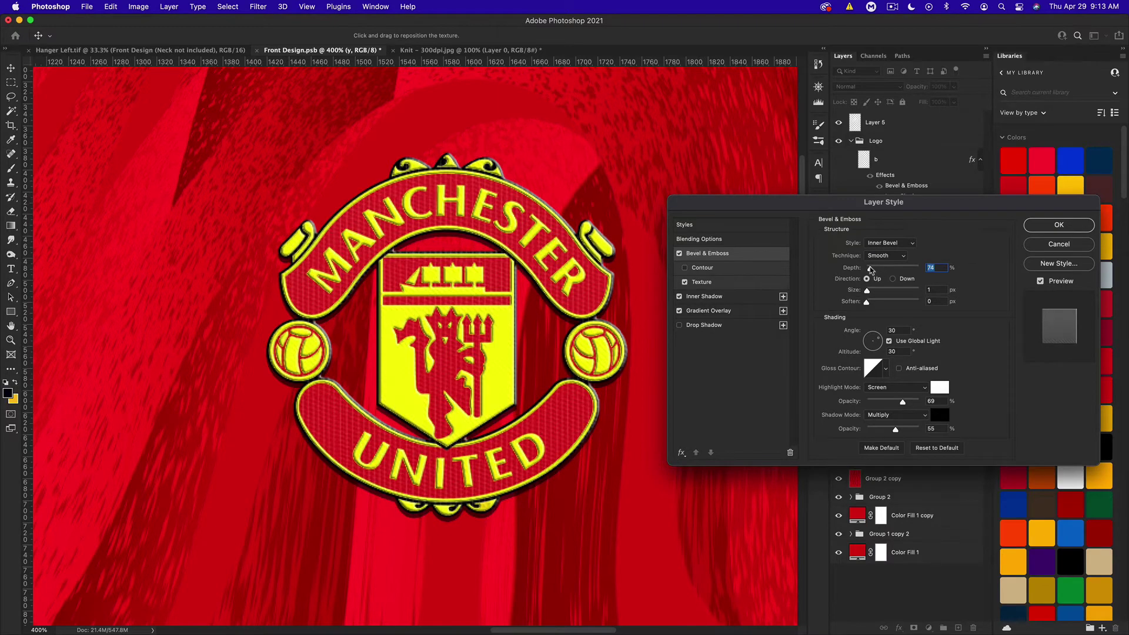
left_click_drag(873, 269, 874, 271)
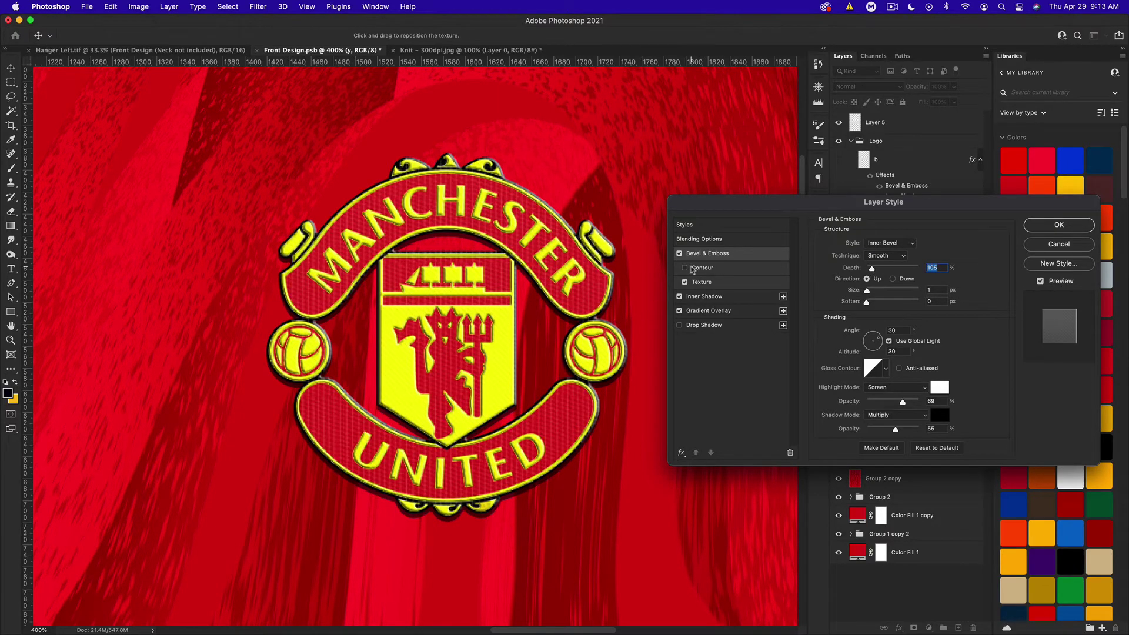
left_click(1053, 231)
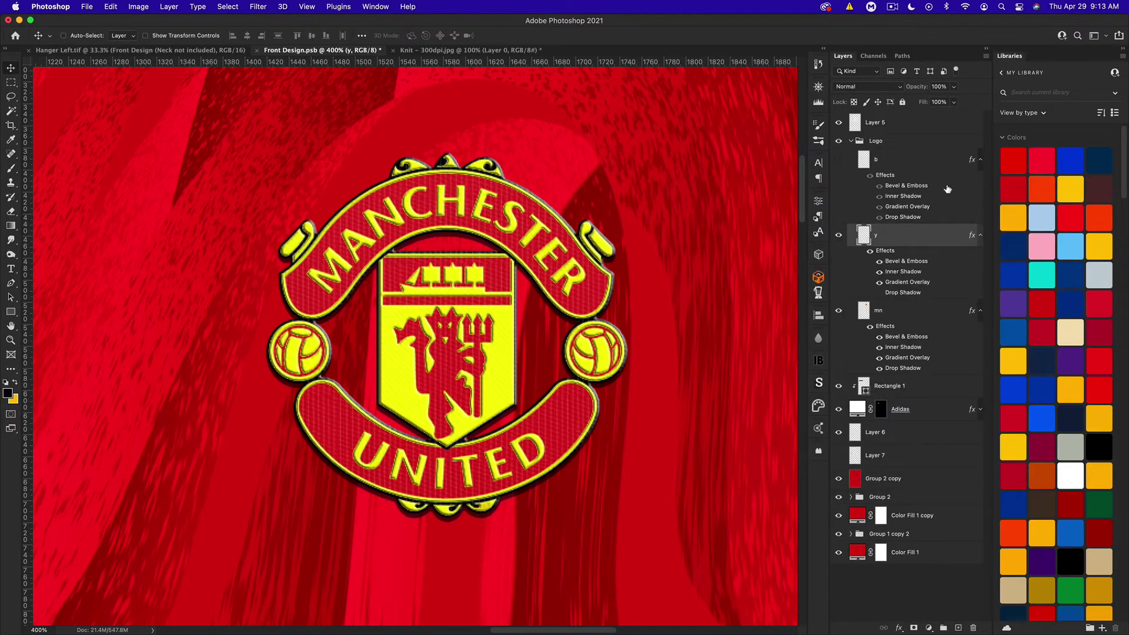
- Show layer b, remove its drop shadow, and set bevel highlight opacity to 30
left_click(839, 160)
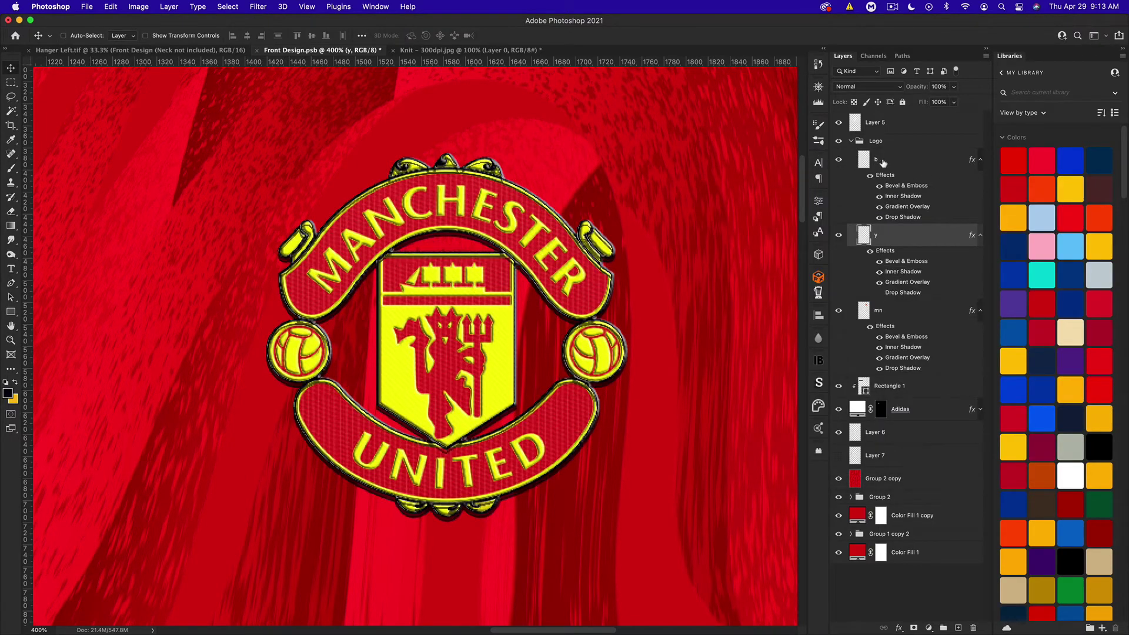
double_click(923, 162)
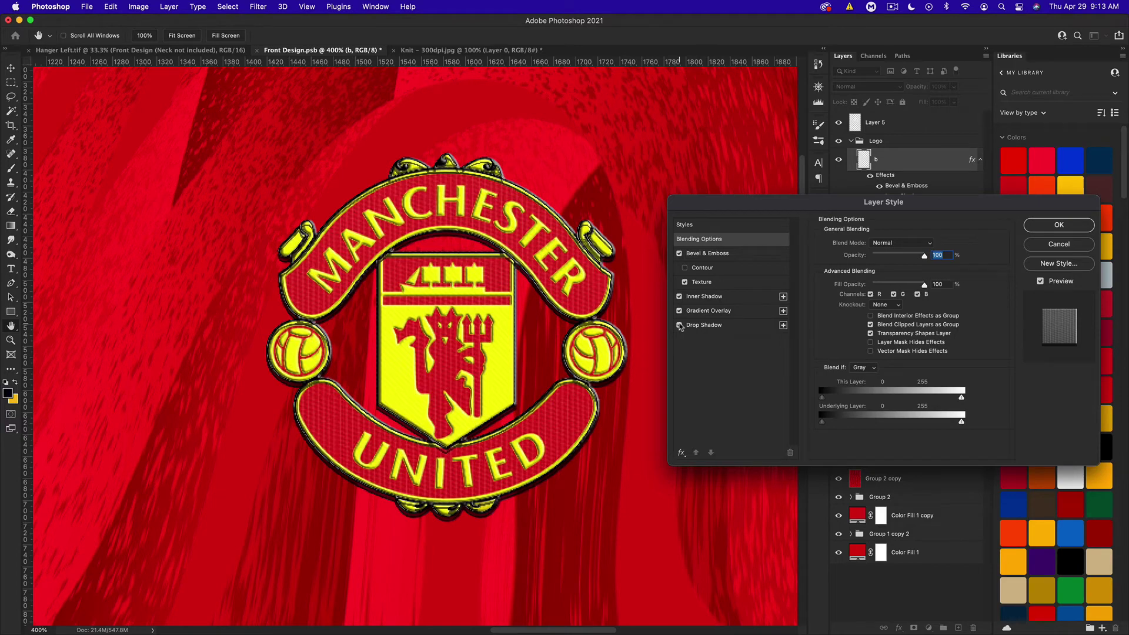
left_click(680, 325)
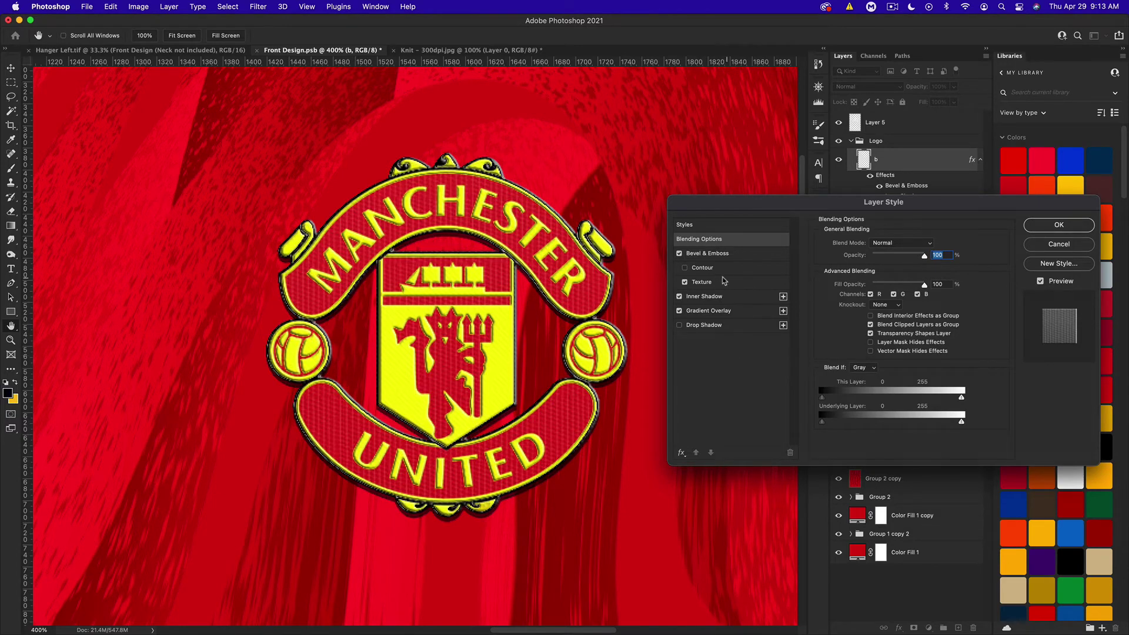
left_click(701, 255)
left_click(884, 403)
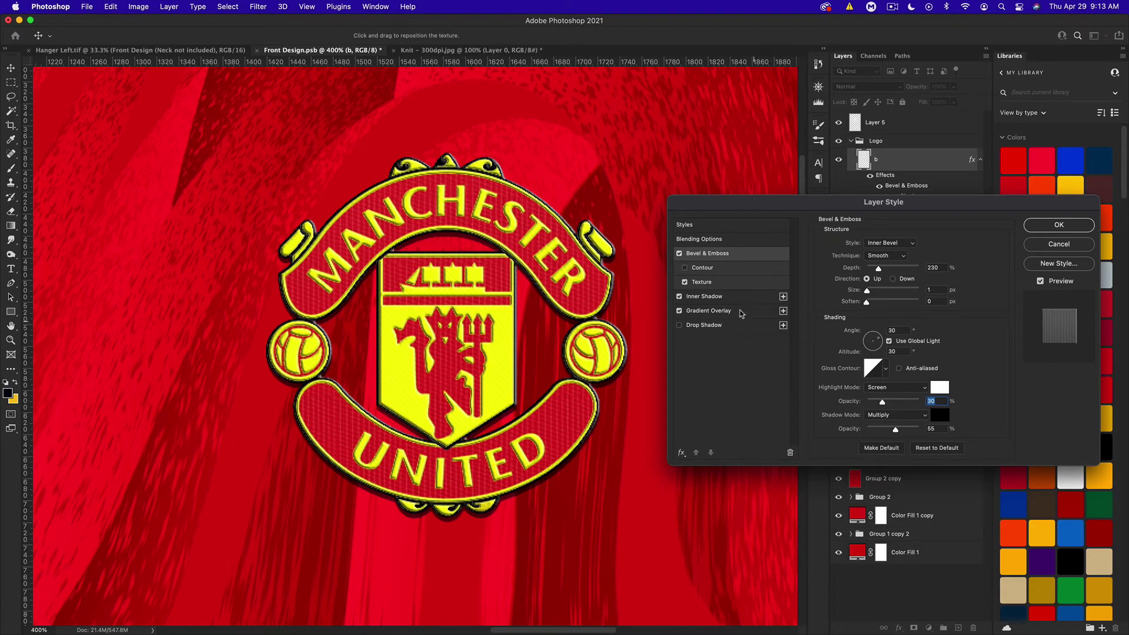
- Choose a different bevel texture pattern for layer b and commit the style
left_click(712, 284)
left_click(883, 254)
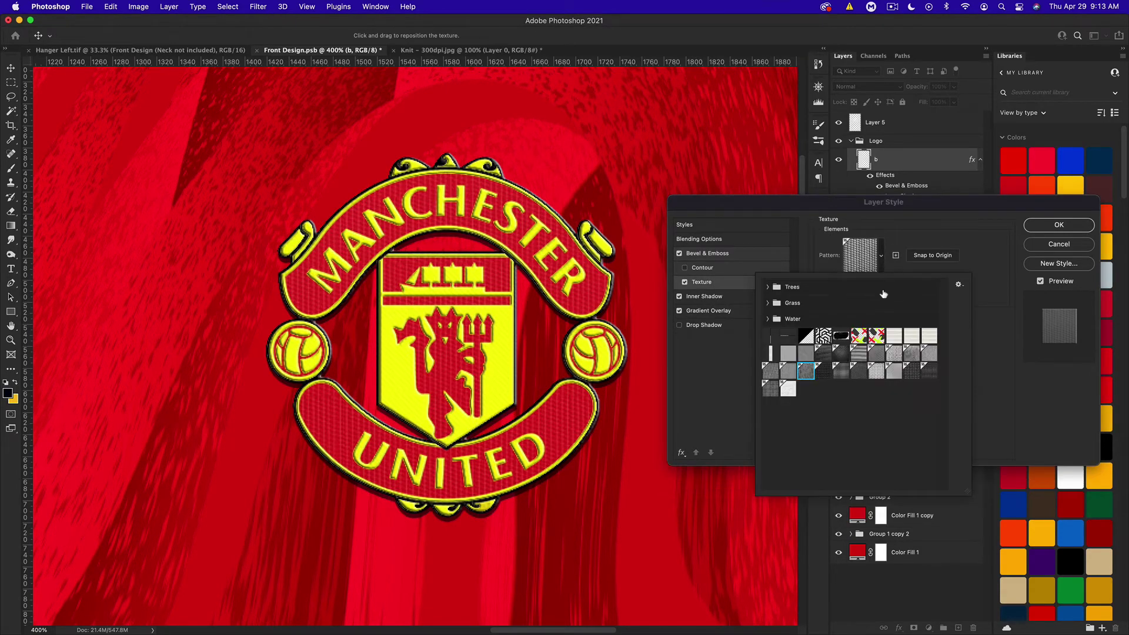
left_click(859, 354)
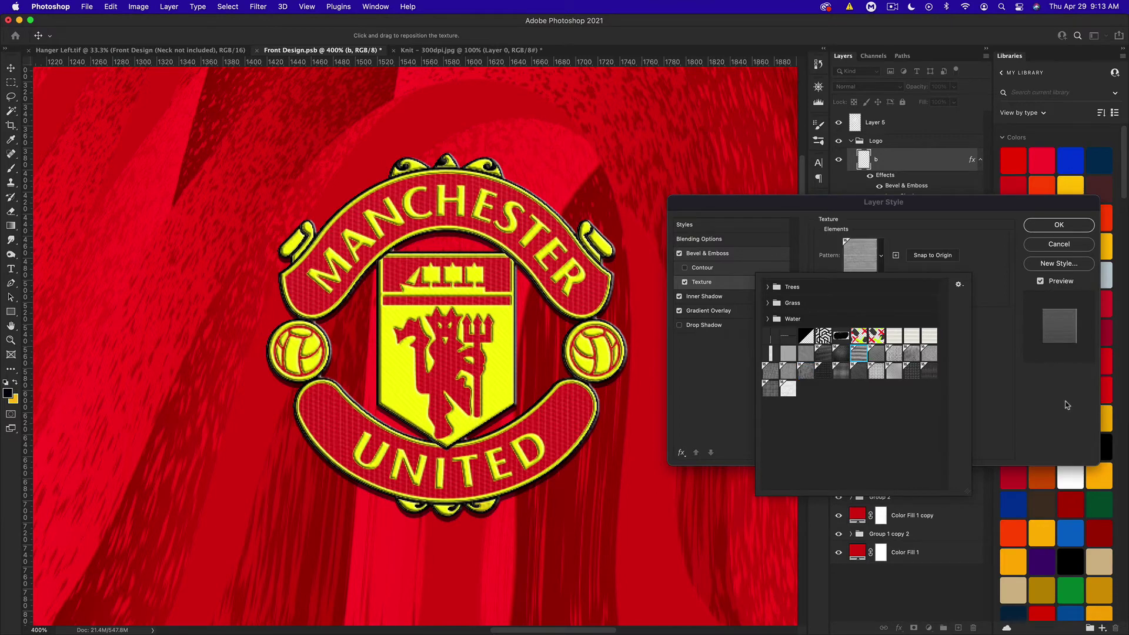
left_click(1074, 380)
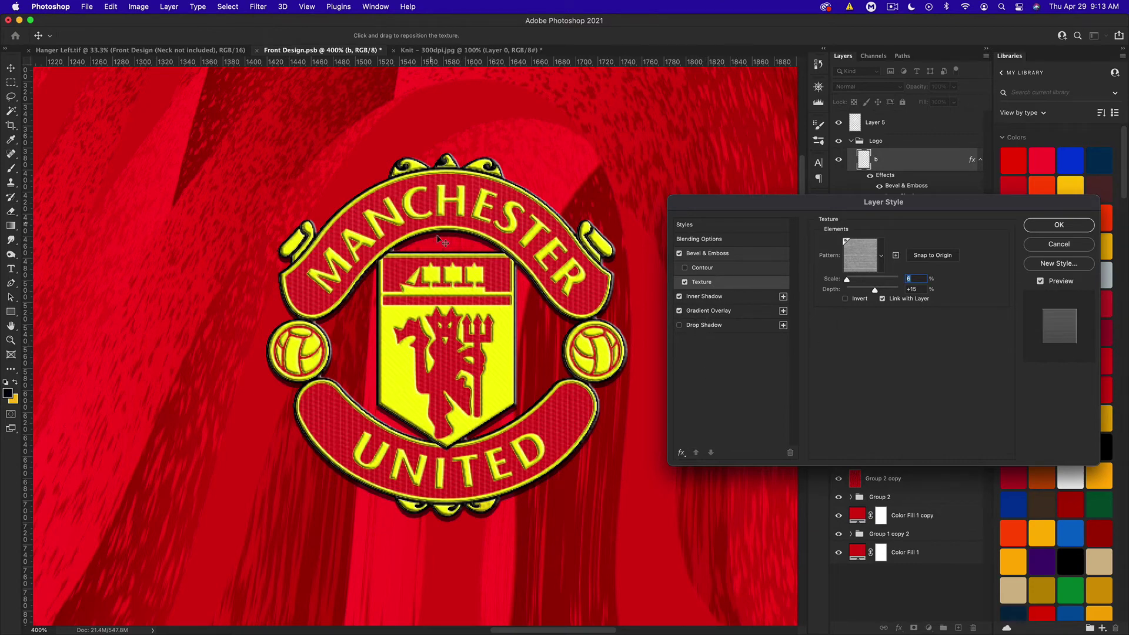
left_click(1059, 225)
left_click(851, 143)
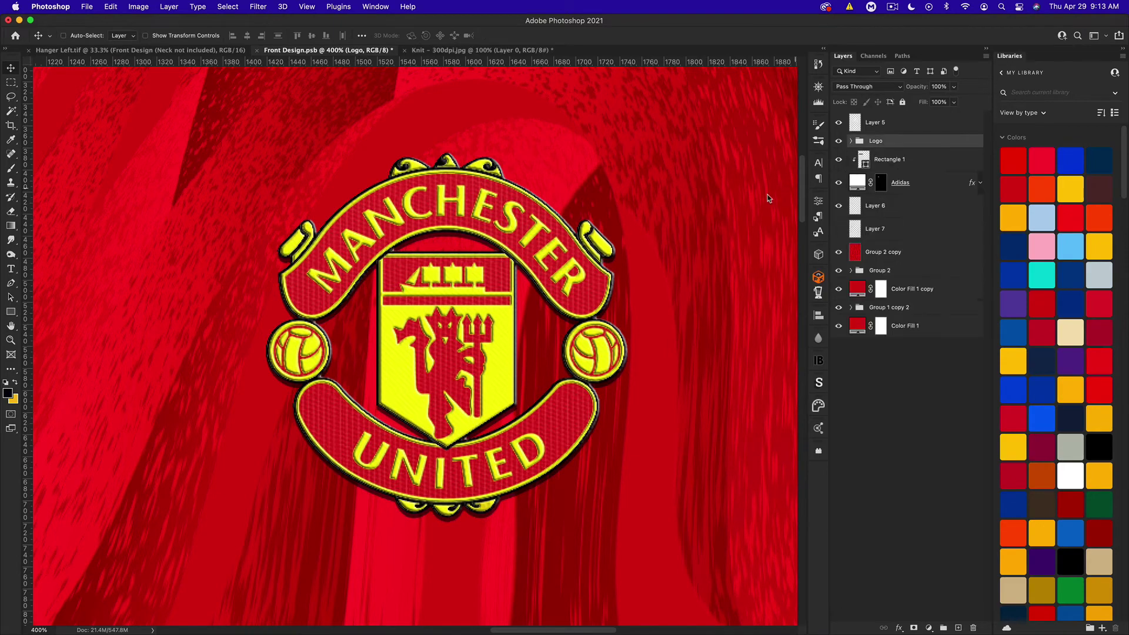
- Copy the mn layer style and paste it onto the Adidas layer
key("super+0")
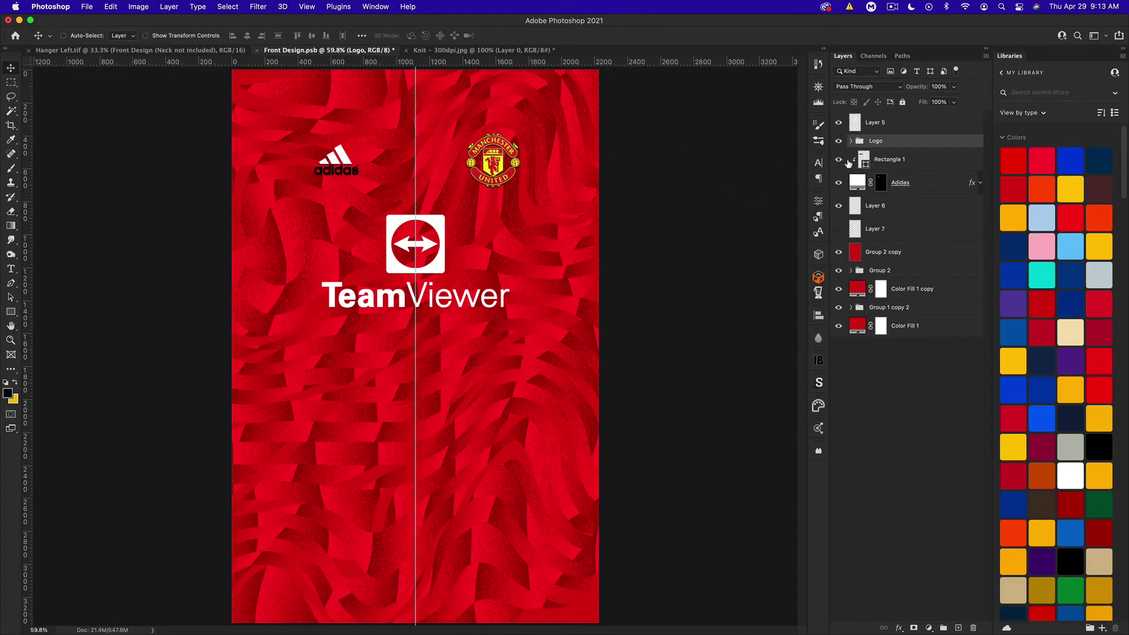
left_click(851, 141)
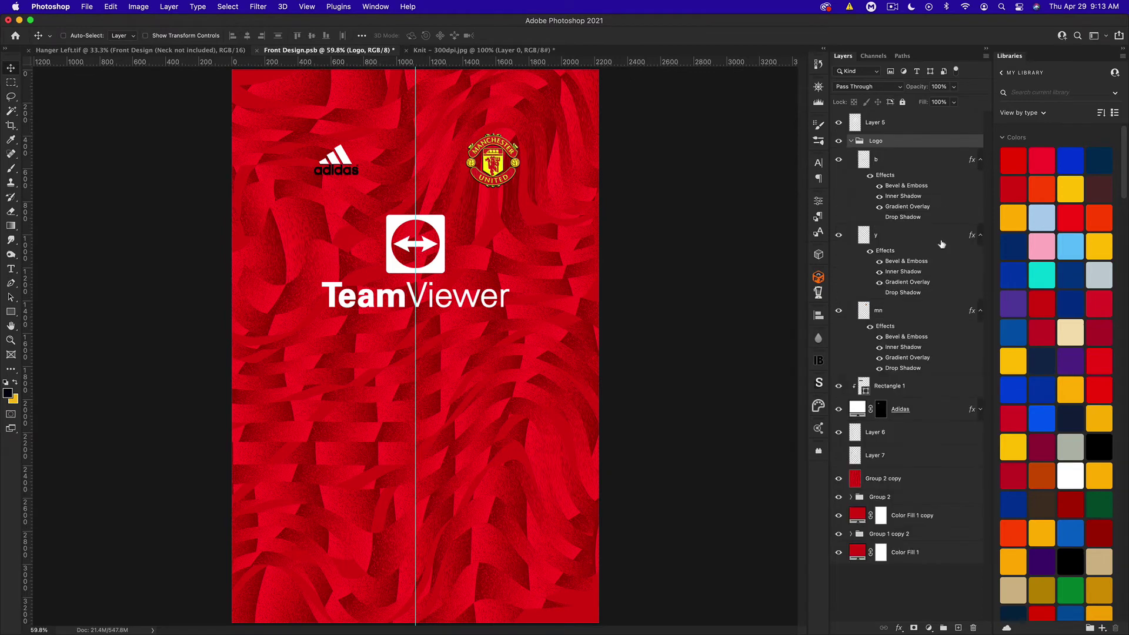
right_click(906, 317)
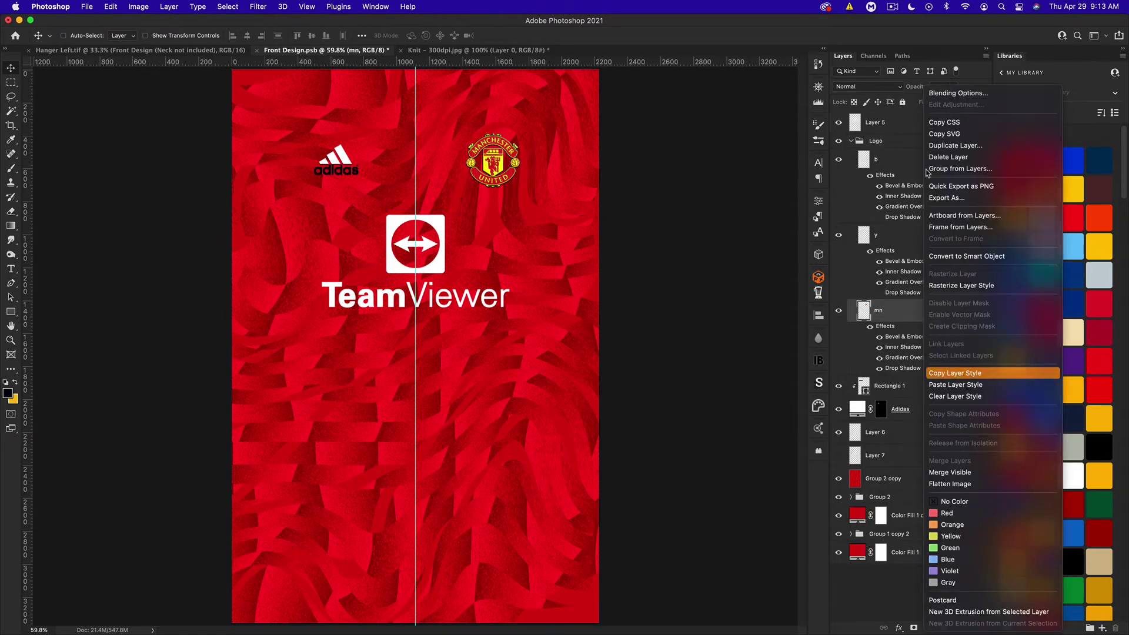
left_click(855, 131)
left_click(851, 141)
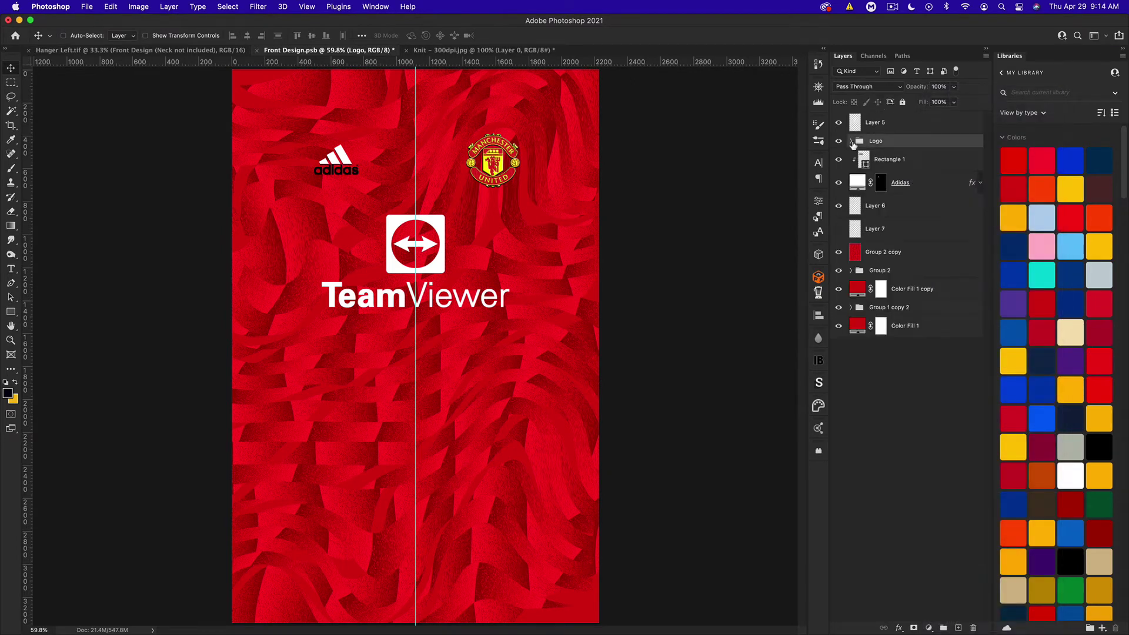
left_click(933, 187)
left_click(980, 184)
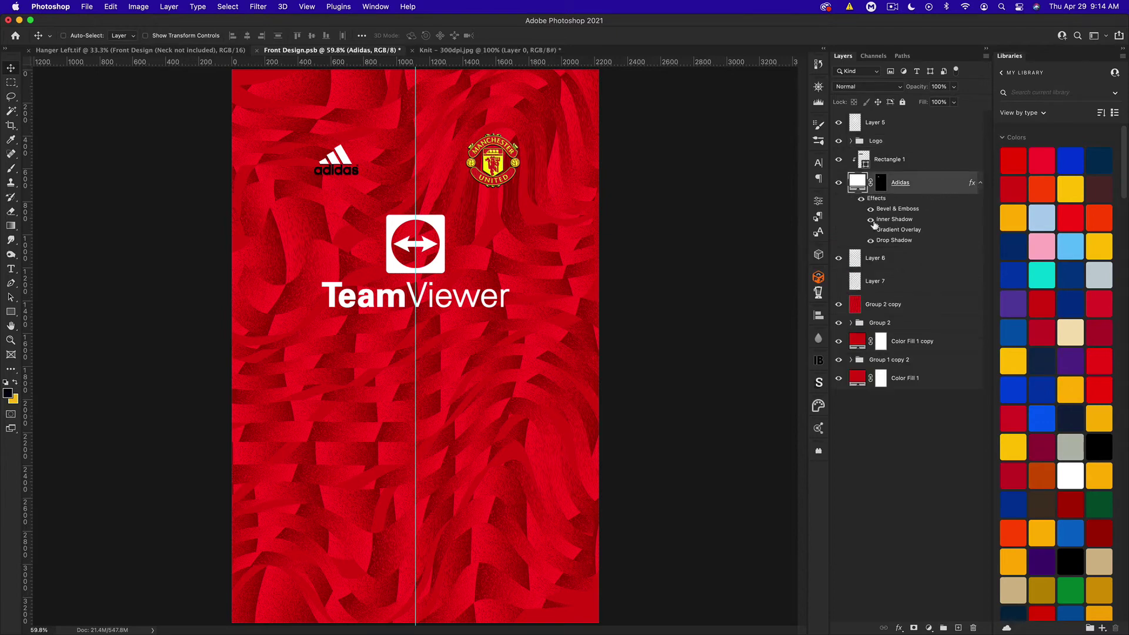
right_click(939, 181)
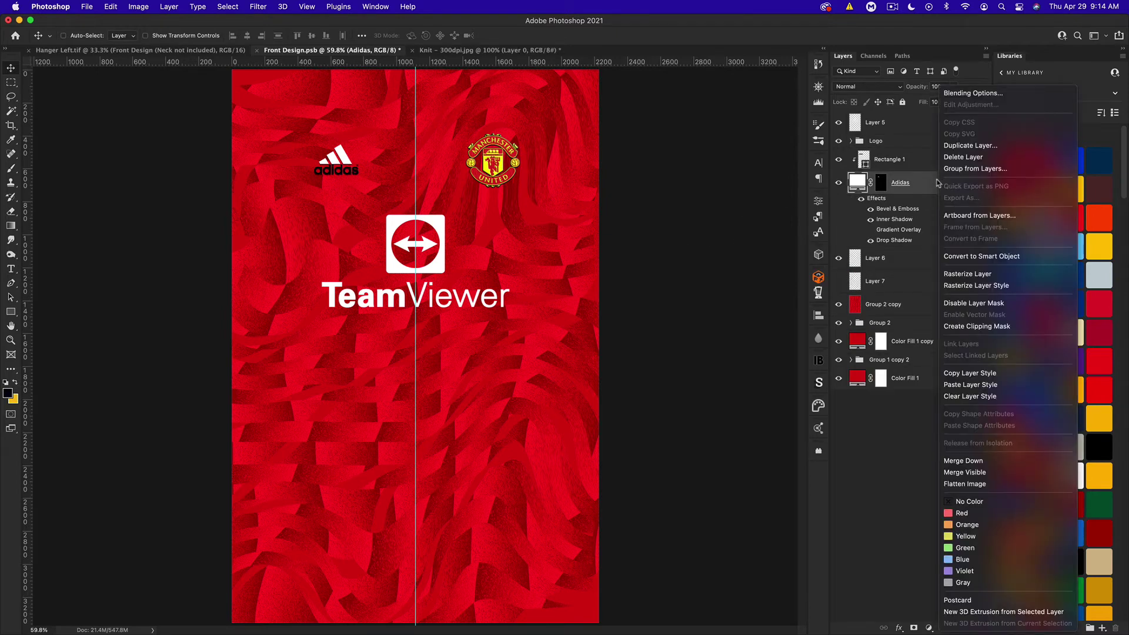
left_click(986, 386)
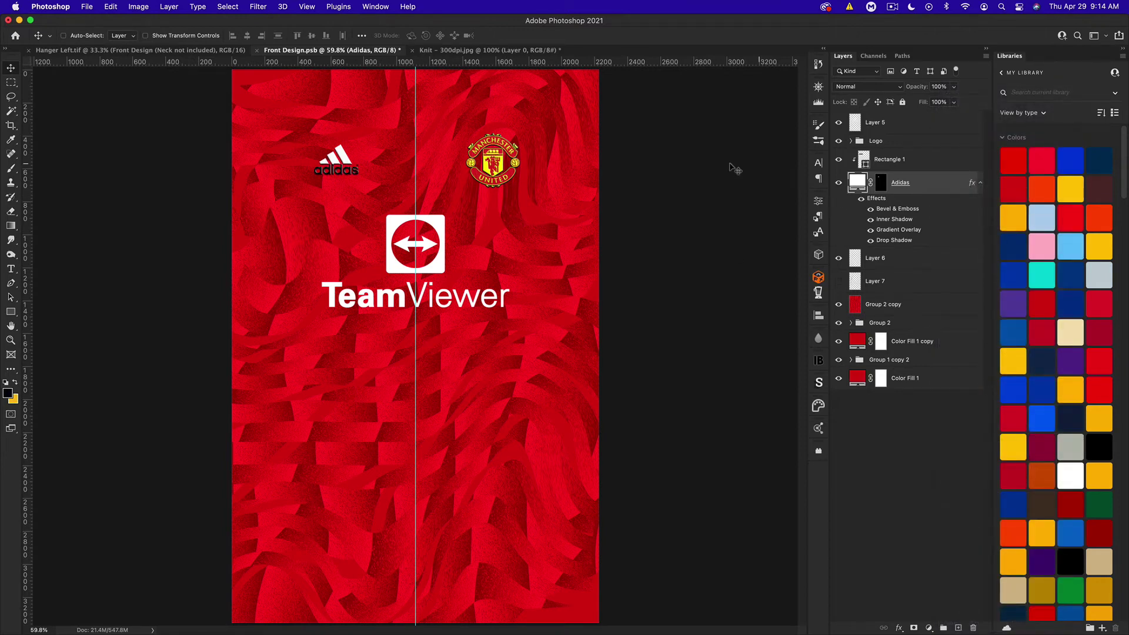
- Lower the Adidas bevel highlight opacity to 46%, commit, and save Front Design.psb
double_click(942, 194)
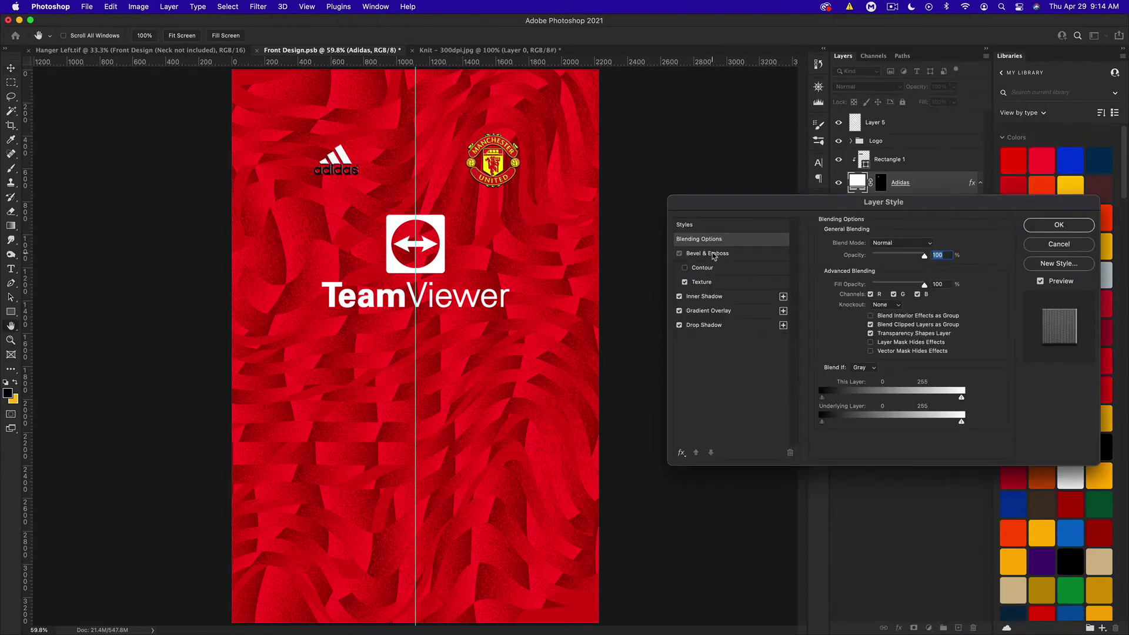
left_click(713, 255)
left_click_drag(903, 401, 892, 405)
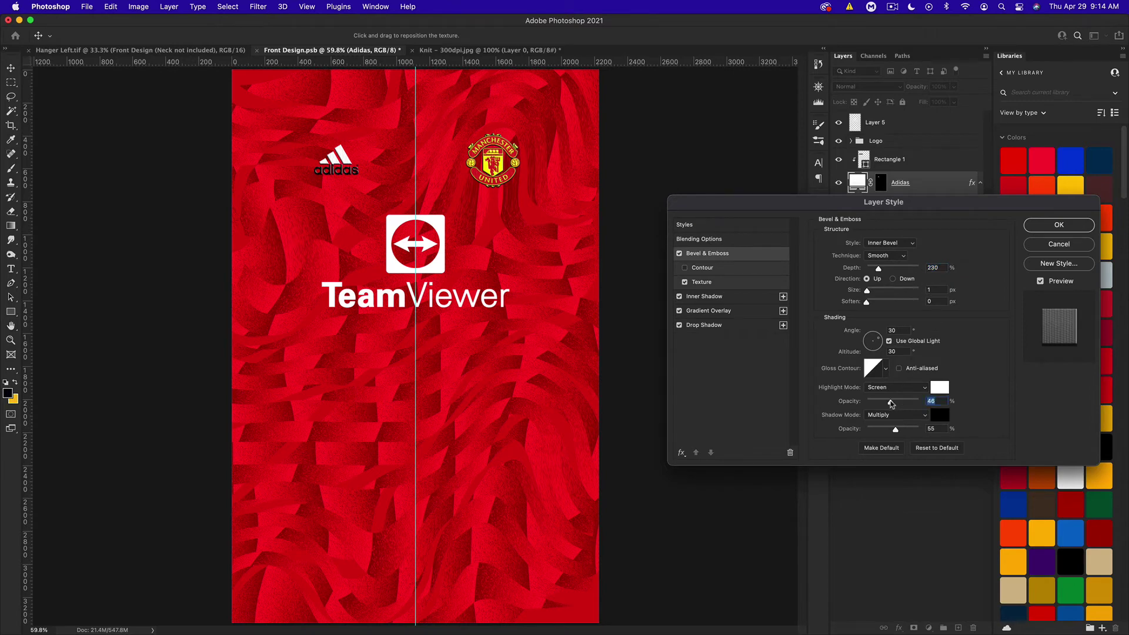
left_click(1073, 228)
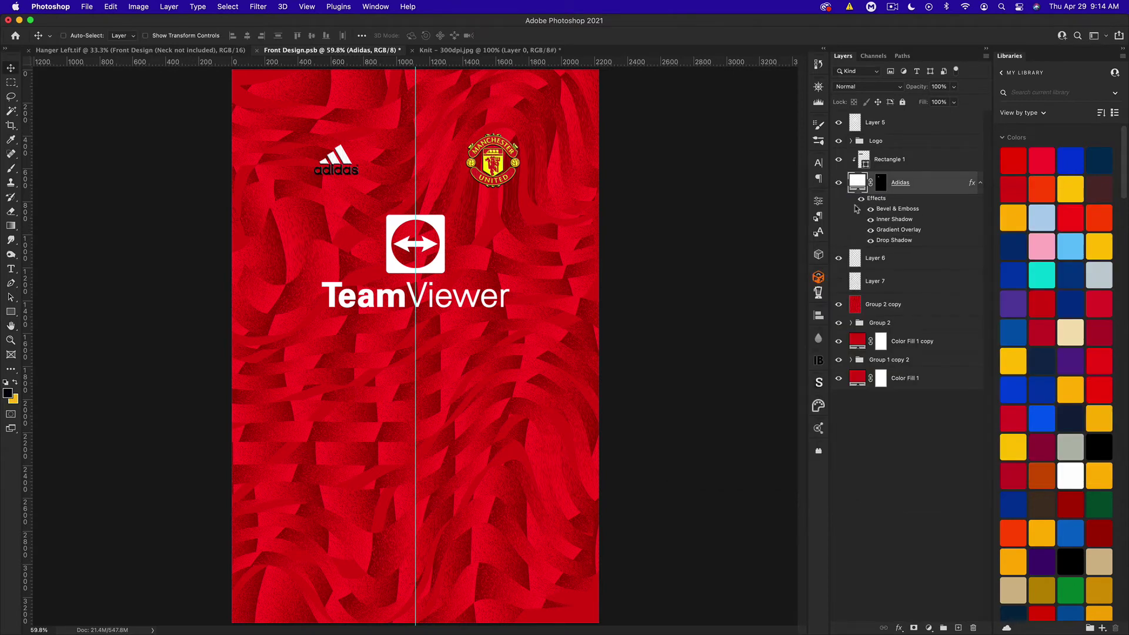
key("super+s")
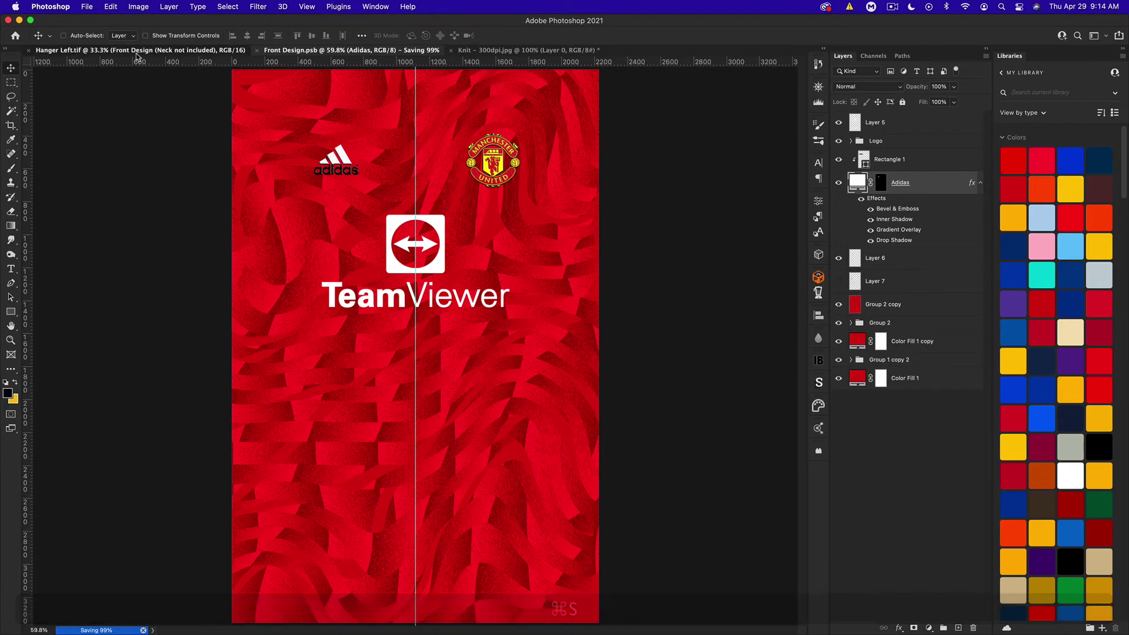
- Inspect the updated kit on the Hanger Left.tif mockup, then bring up Knit – 300dpi.jpg
key("ctrl+shift+Tab")
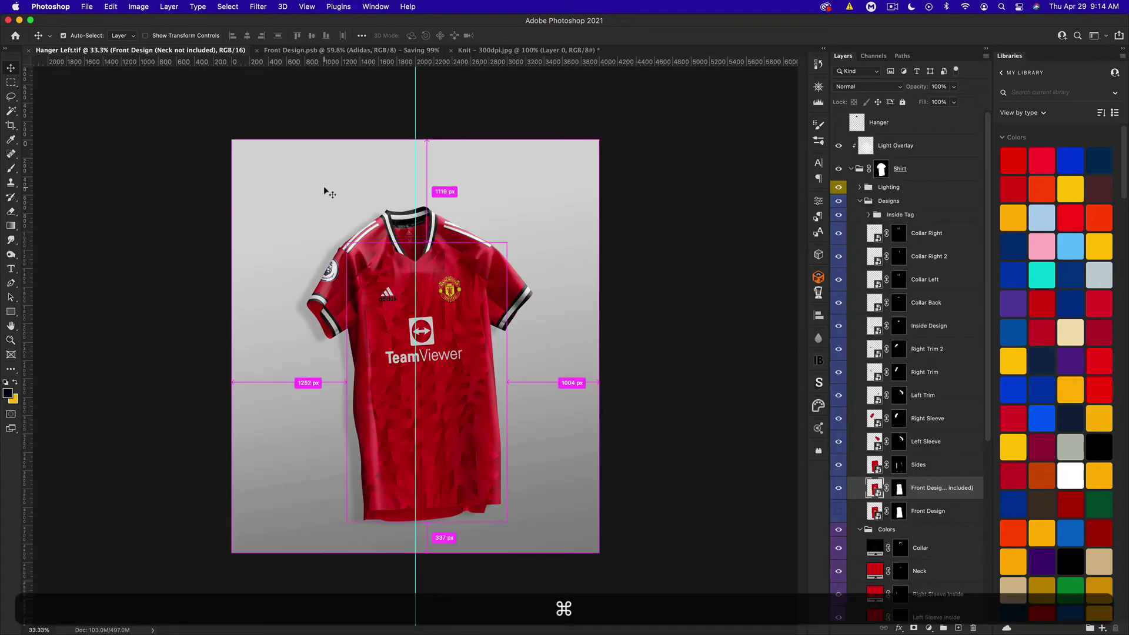
key("super+equal")
key("super+equal")
key("super+equal")
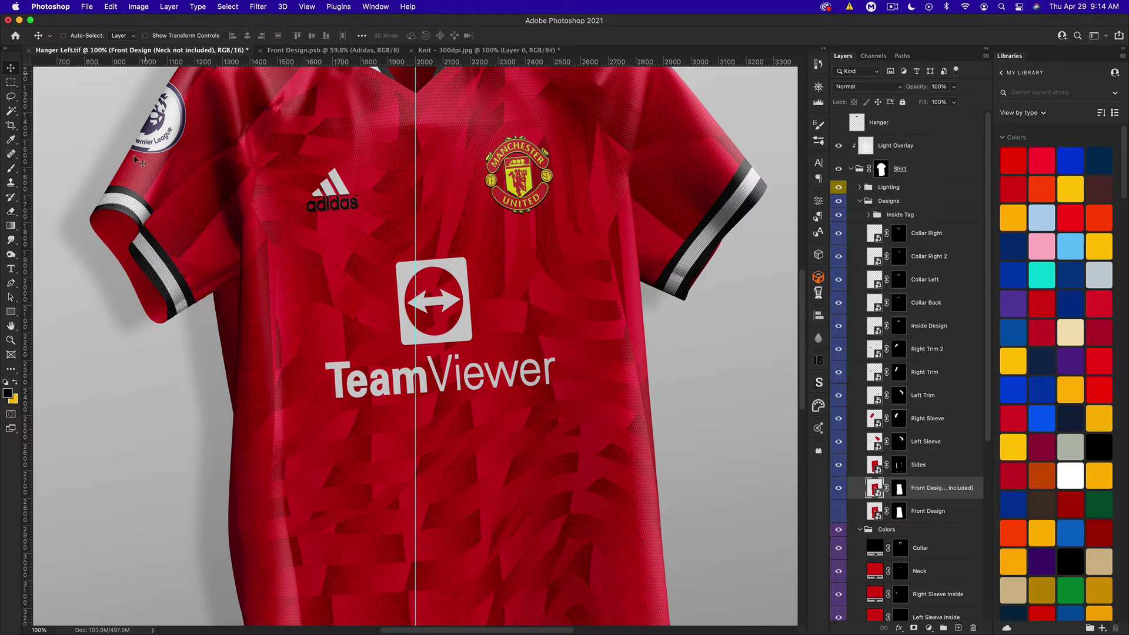
left_click_drag(182, 127, 276, 238)
left_click_drag(392, 321, 352, 300)
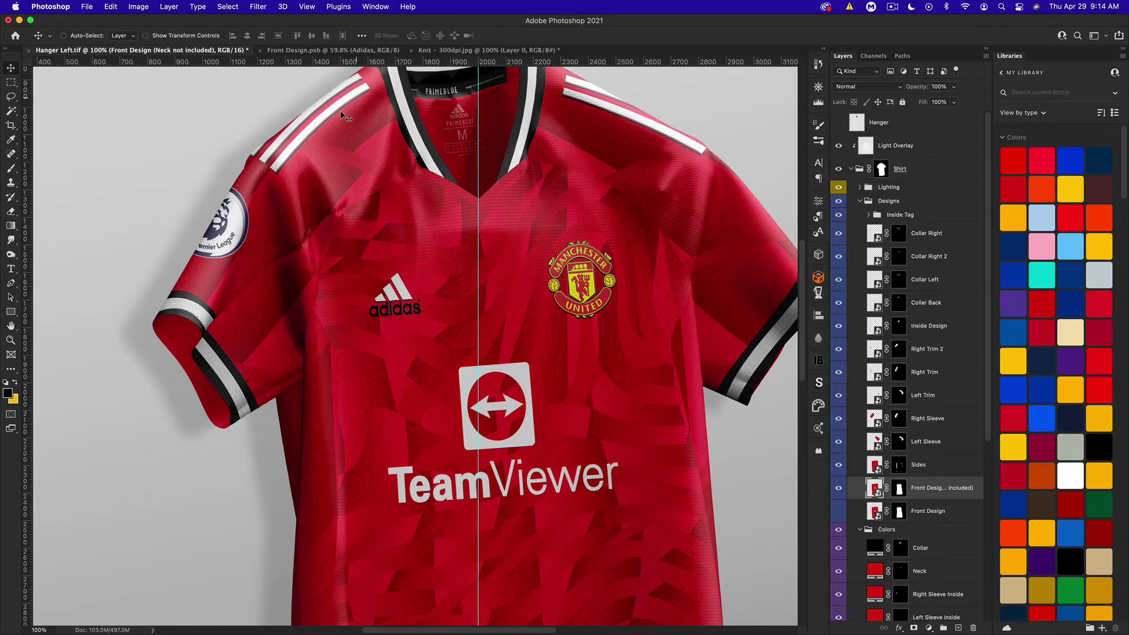
scroll(381, 253, "down", 5)
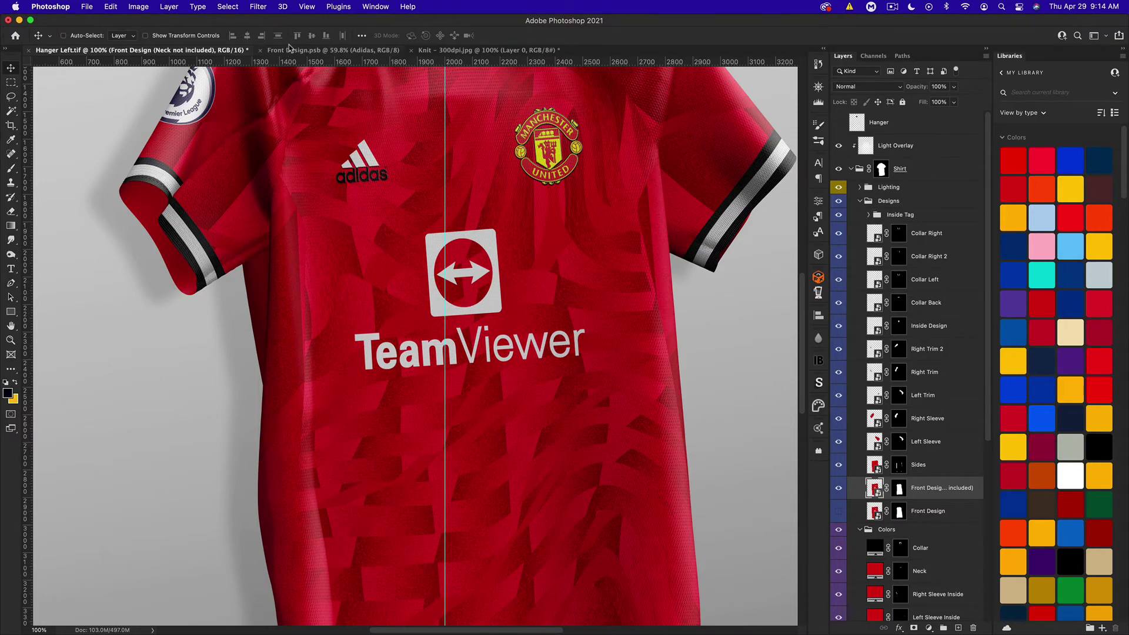
left_click(307, 49)
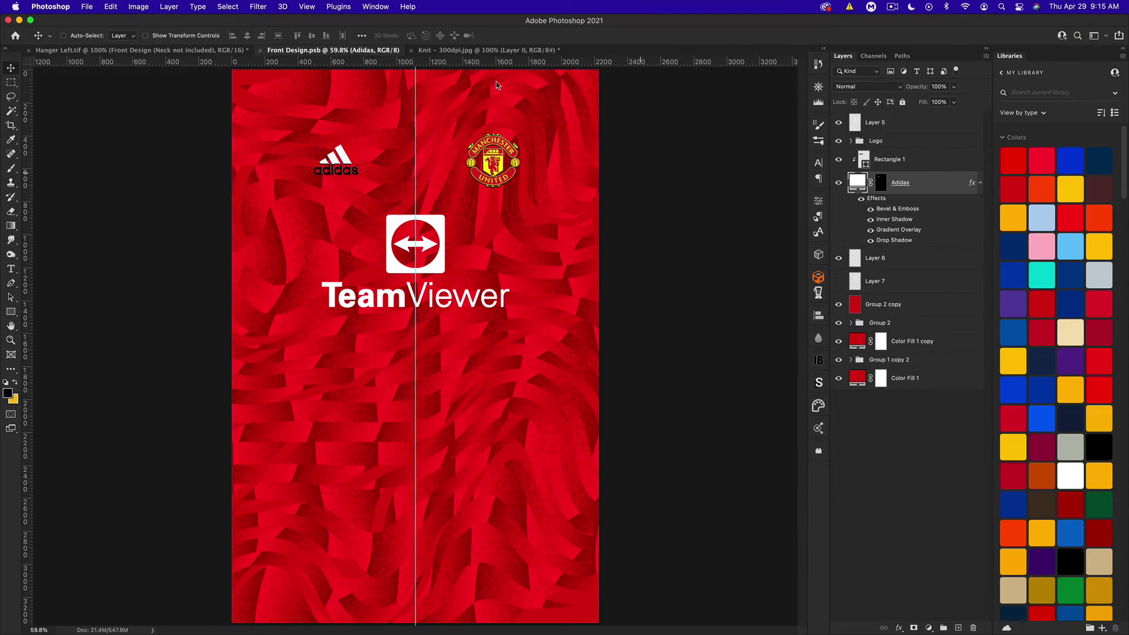
left_click(475, 51)
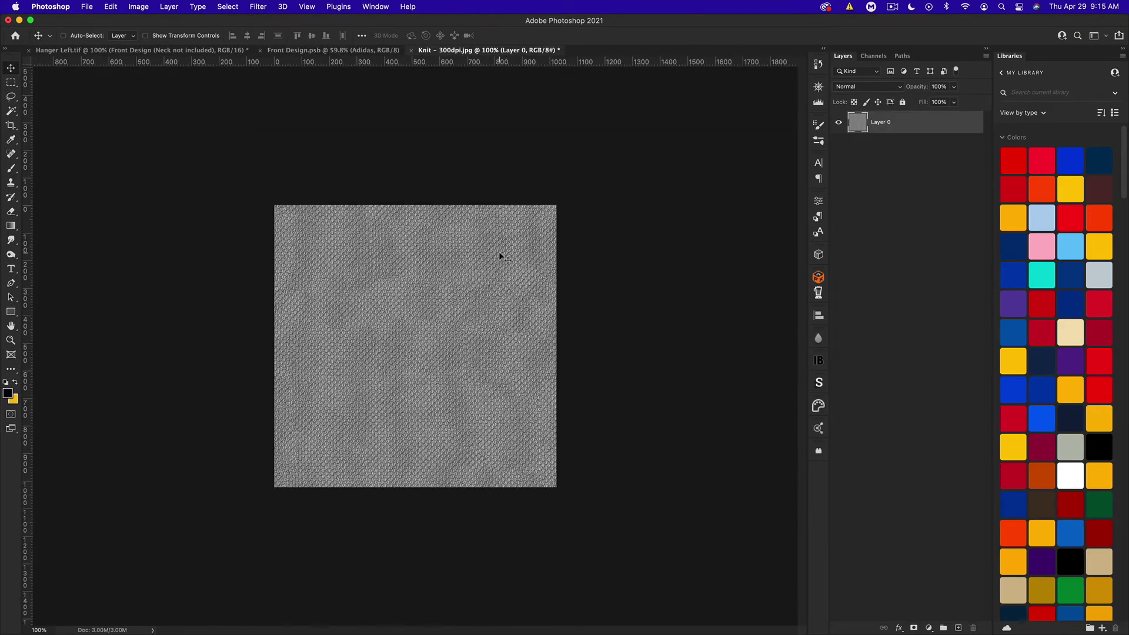
key("super+equal")
key("super+equal")
key("super+equal")
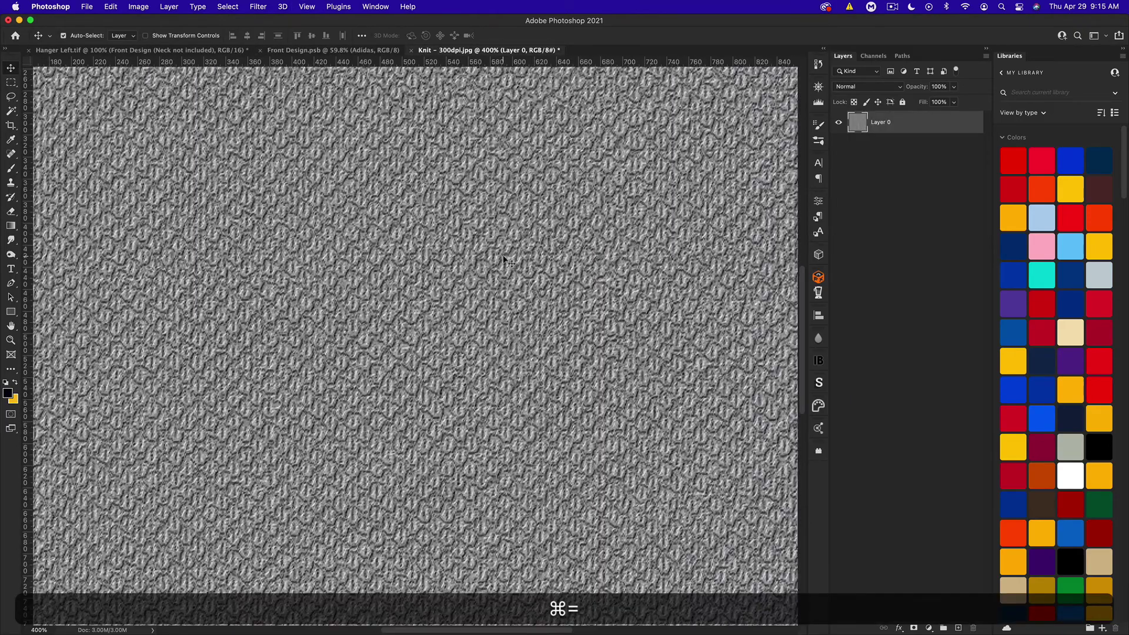
key("super+minus")
key("super+minus")
key("super+minus")
key("super+equal")
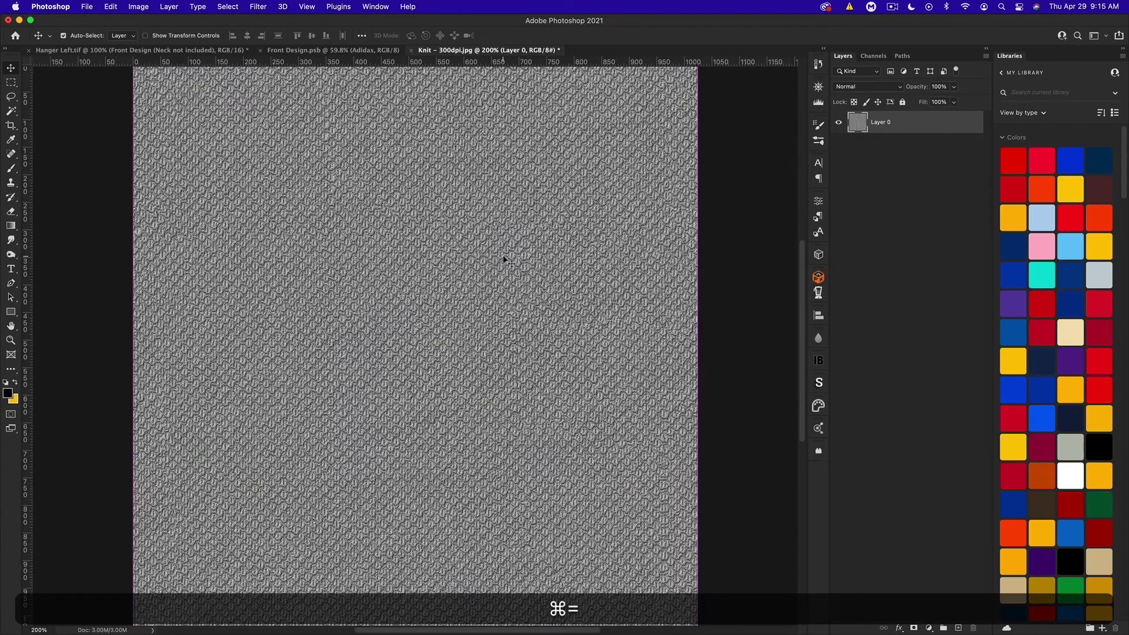
key("super+0")
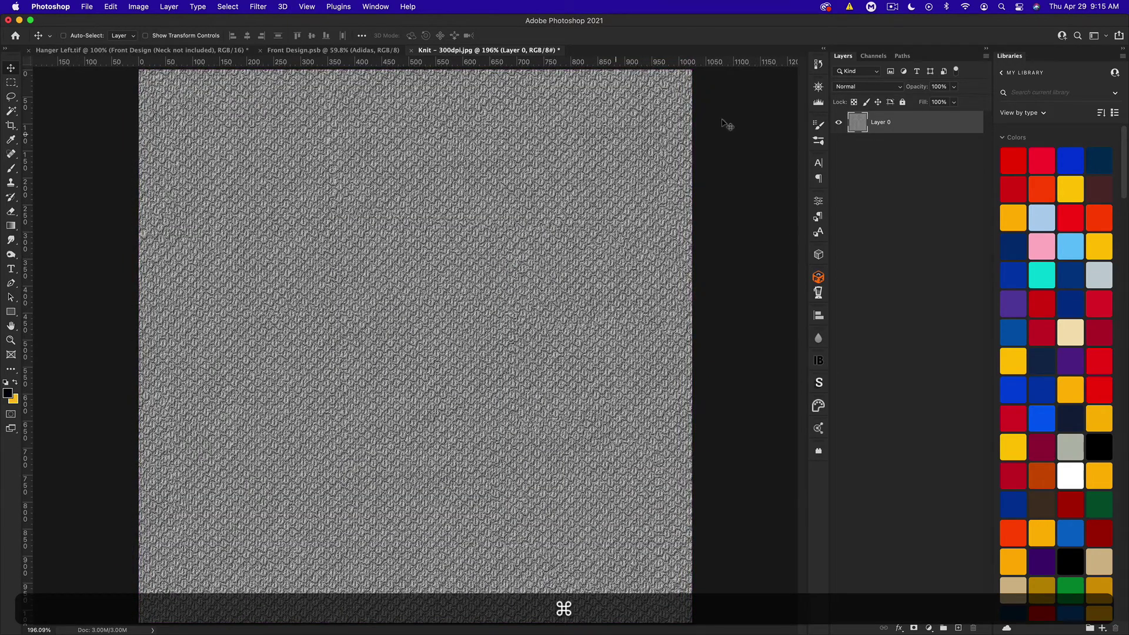
double_click(942, 129)
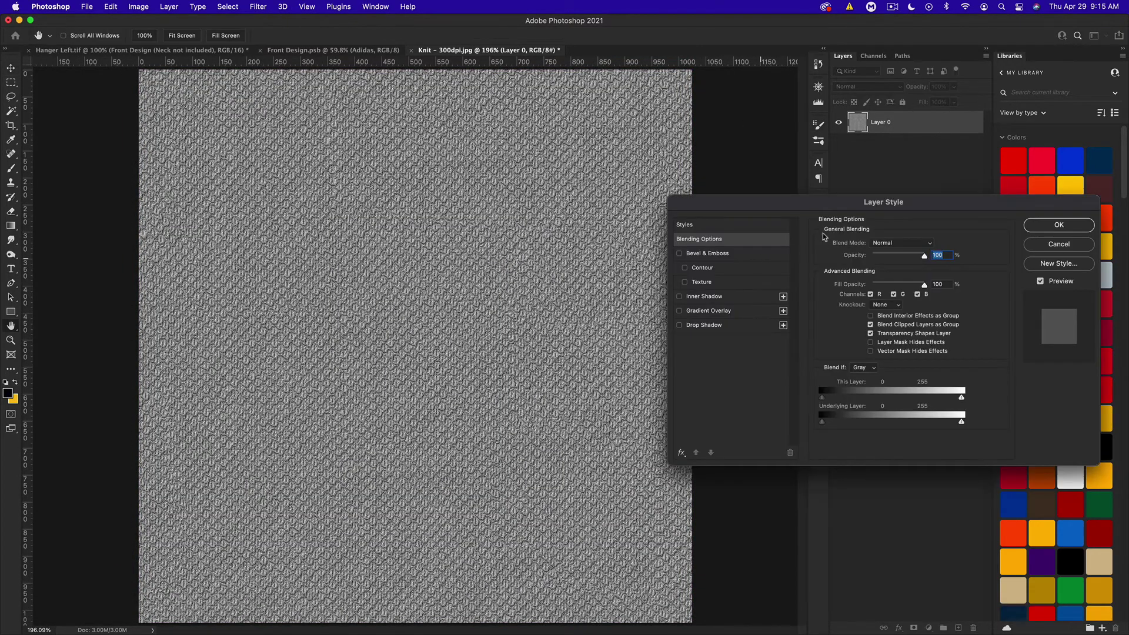
left_click(1030, 244)
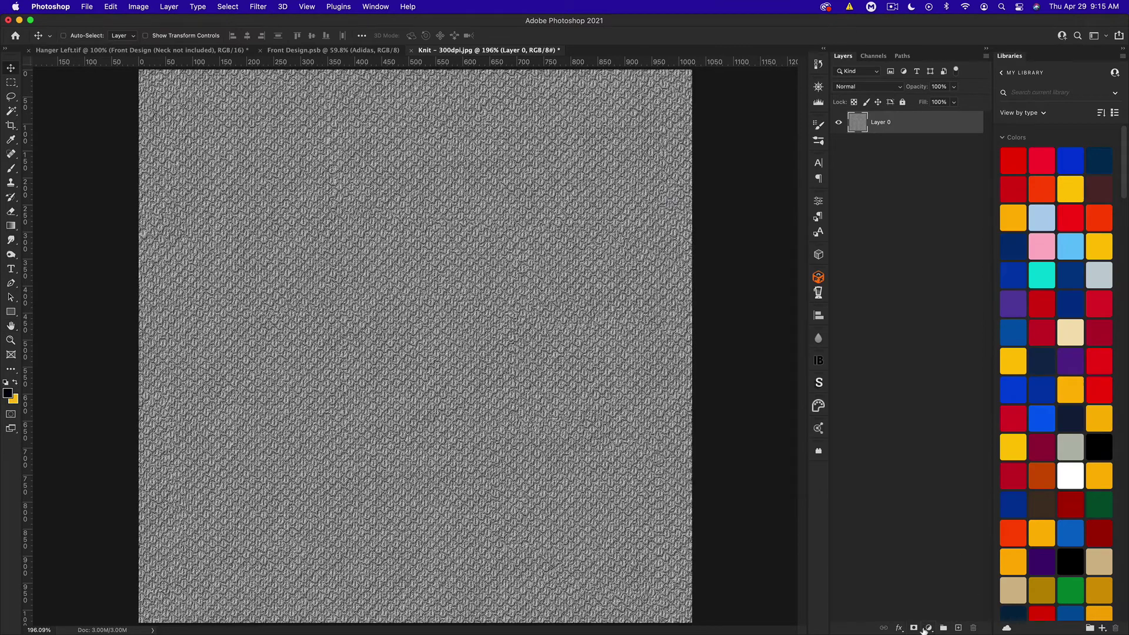
left_click(930, 628)
left_click(961, 401)
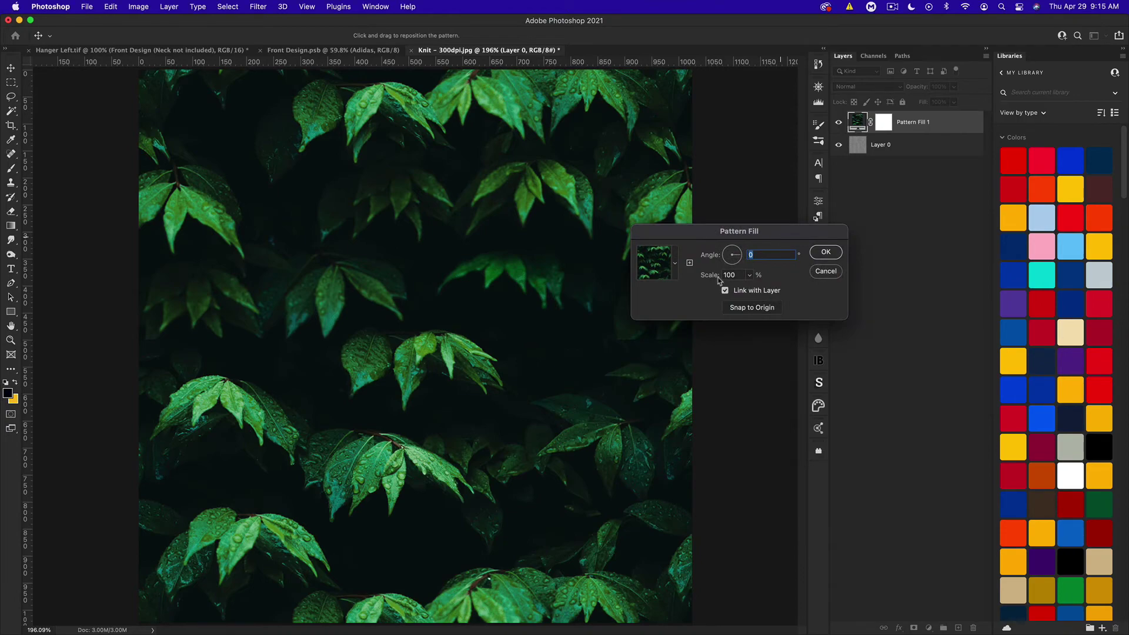
left_click(675, 264)
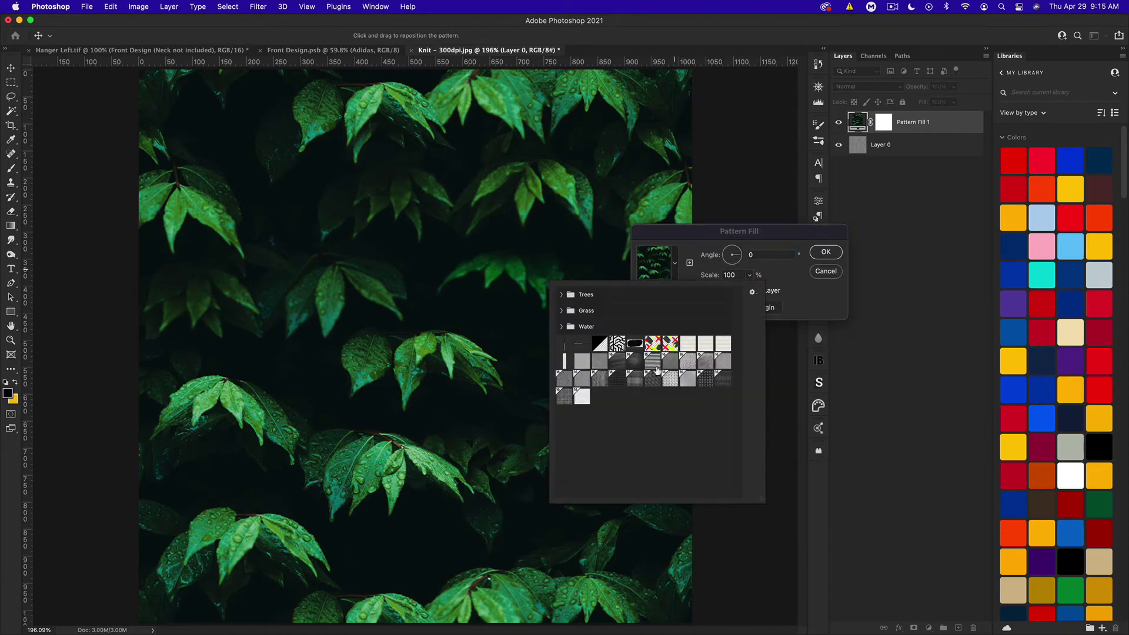
left_click(582, 393)
left_click(563, 398)
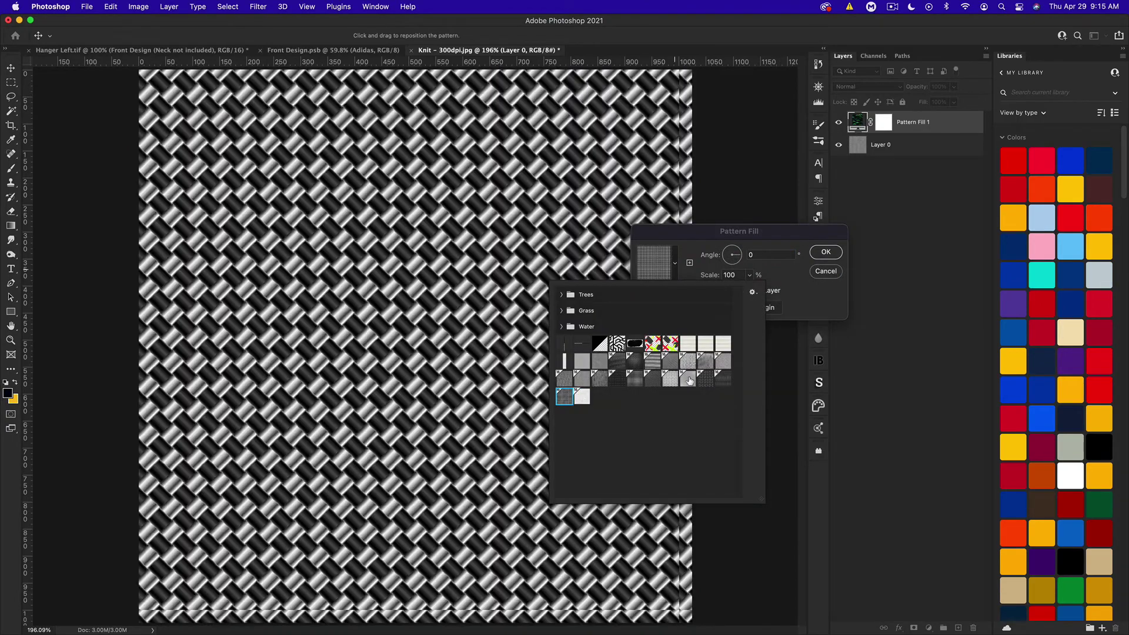
left_click(721, 376)
left_click(703, 381)
left_click(687, 383)
left_click(672, 383)
left_click(656, 381)
left_click(636, 382)
left_click(619, 381)
left_click(603, 380)
left_click(583, 380)
left_click(564, 380)
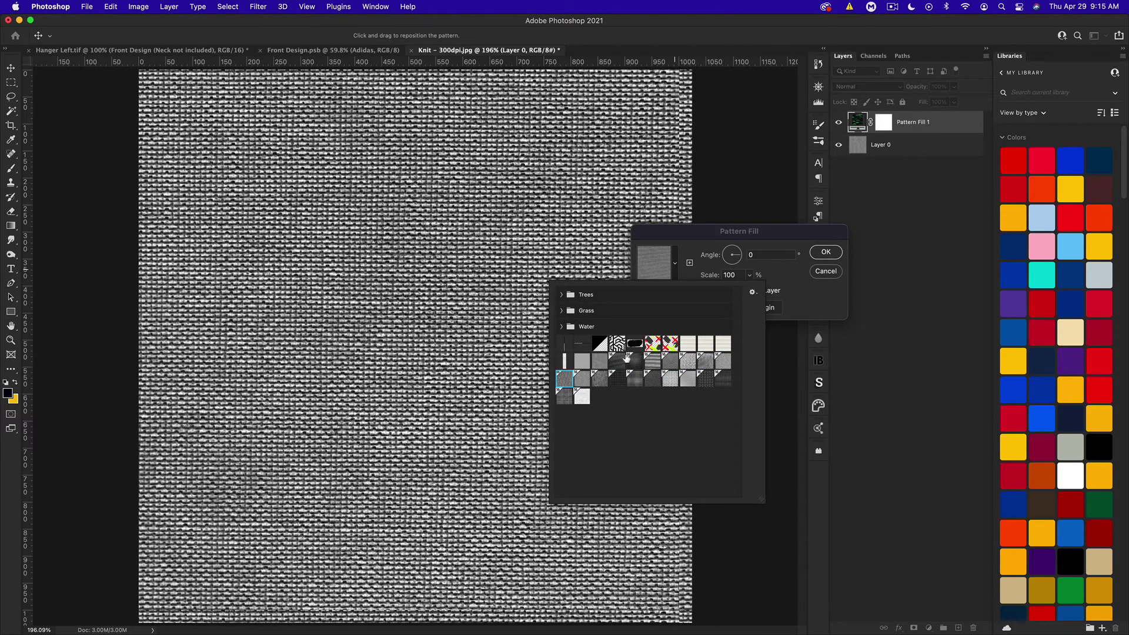
left_click(618, 361)
left_click(637, 360)
left_click(654, 361)
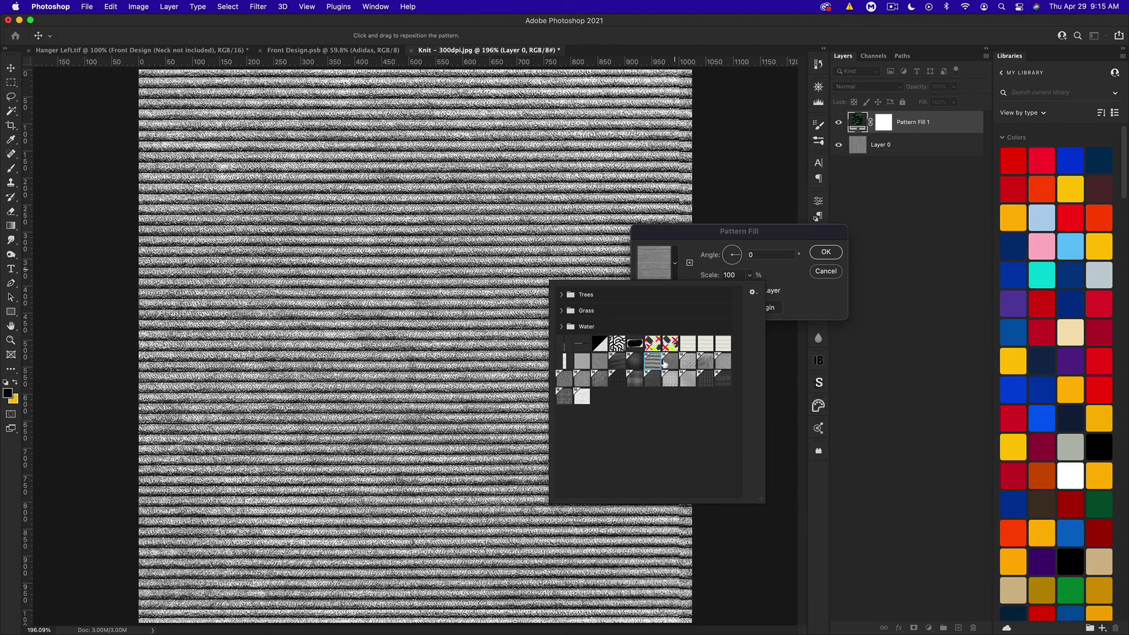
left_click(672, 363)
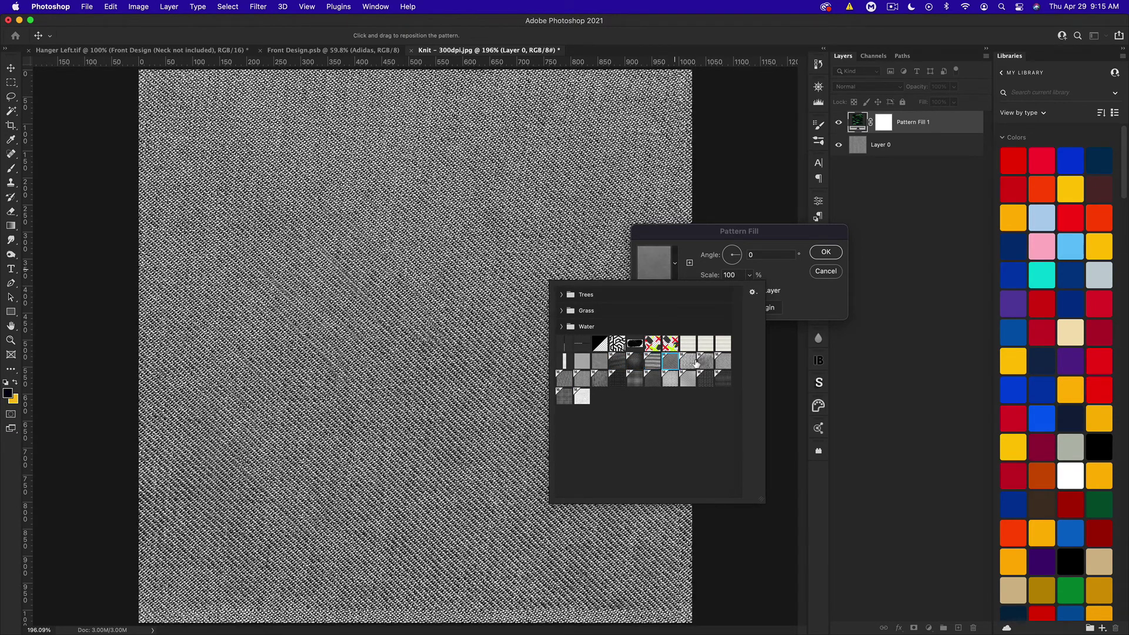
left_click(688, 361)
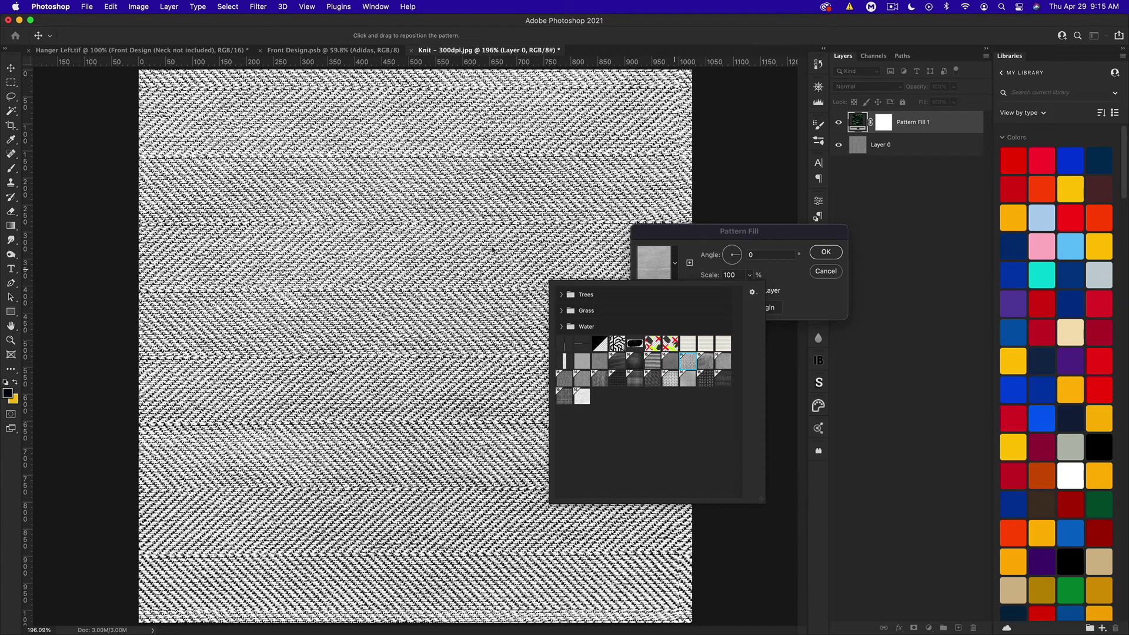
left_click(827, 272)
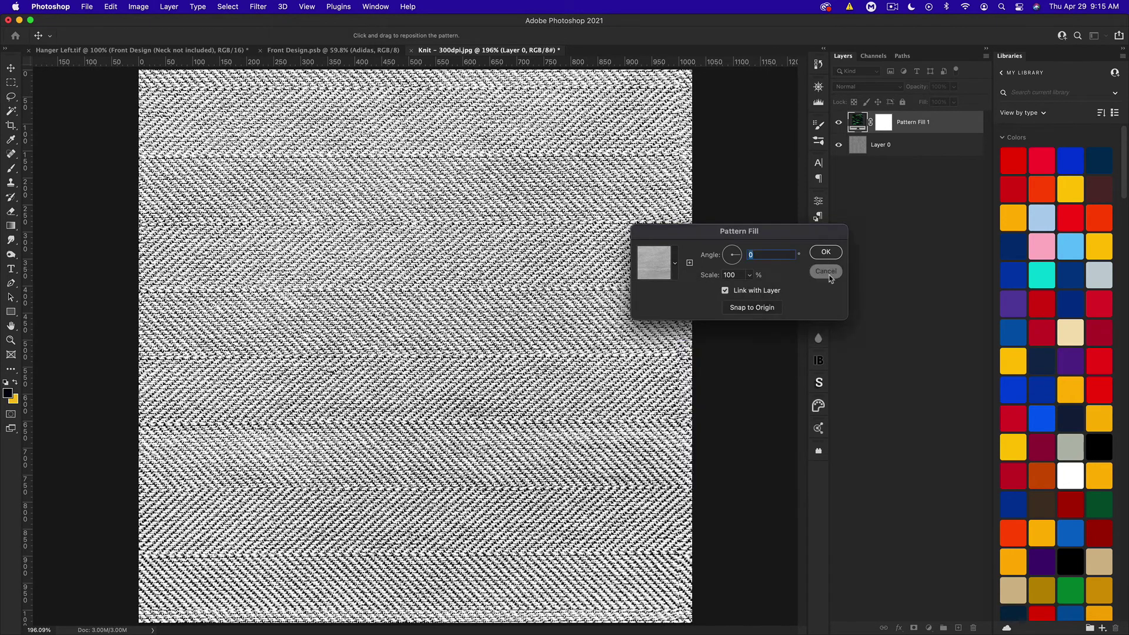
left_click(827, 272)
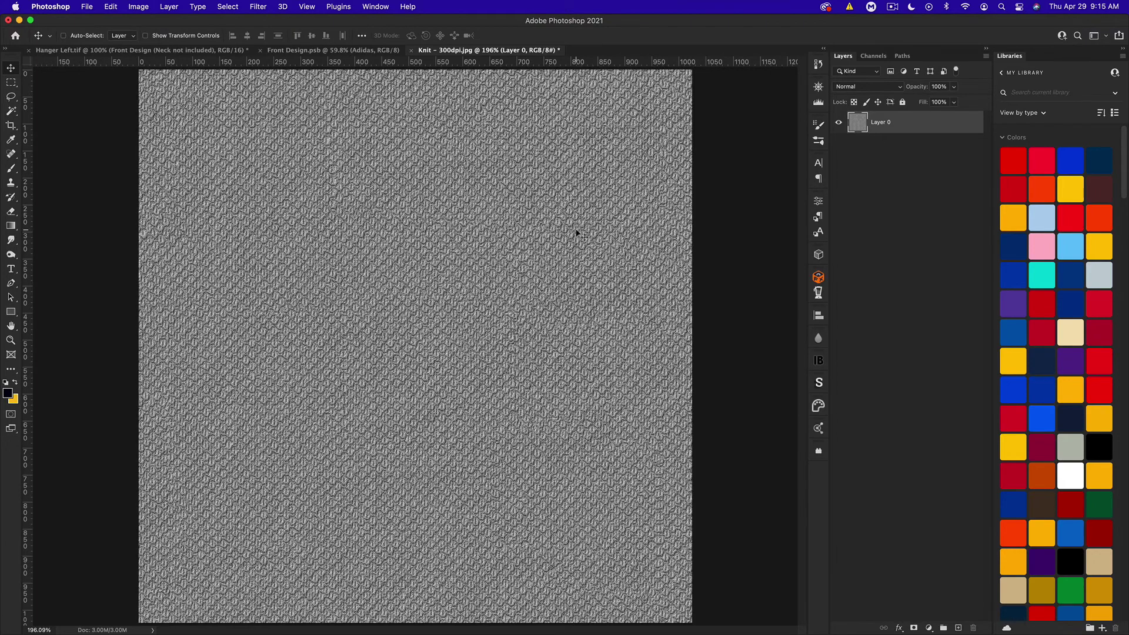
- Define the knit image as pattern 'Knit', then select Group 2 copy in Front Design.psb
key("super+minus")
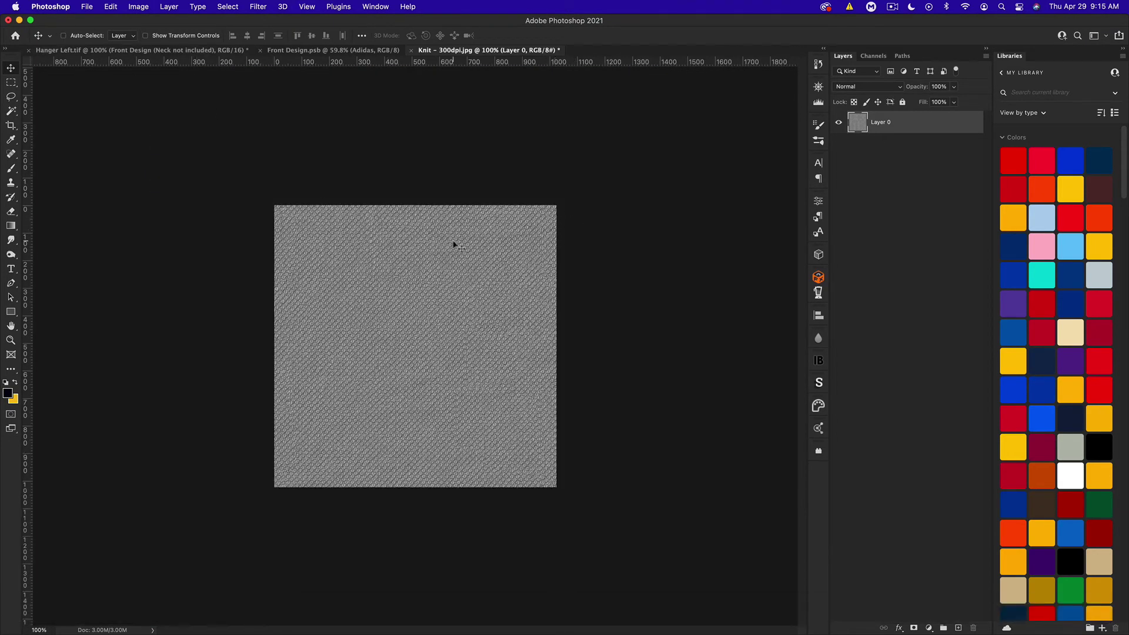
left_click(108, 7)
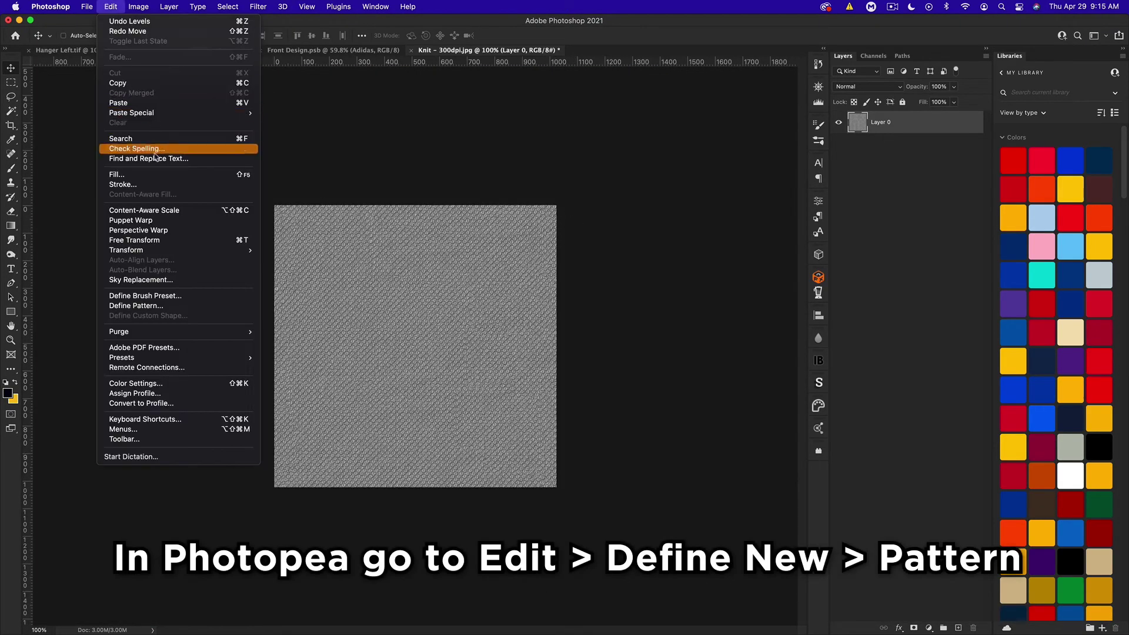
left_click(177, 305)
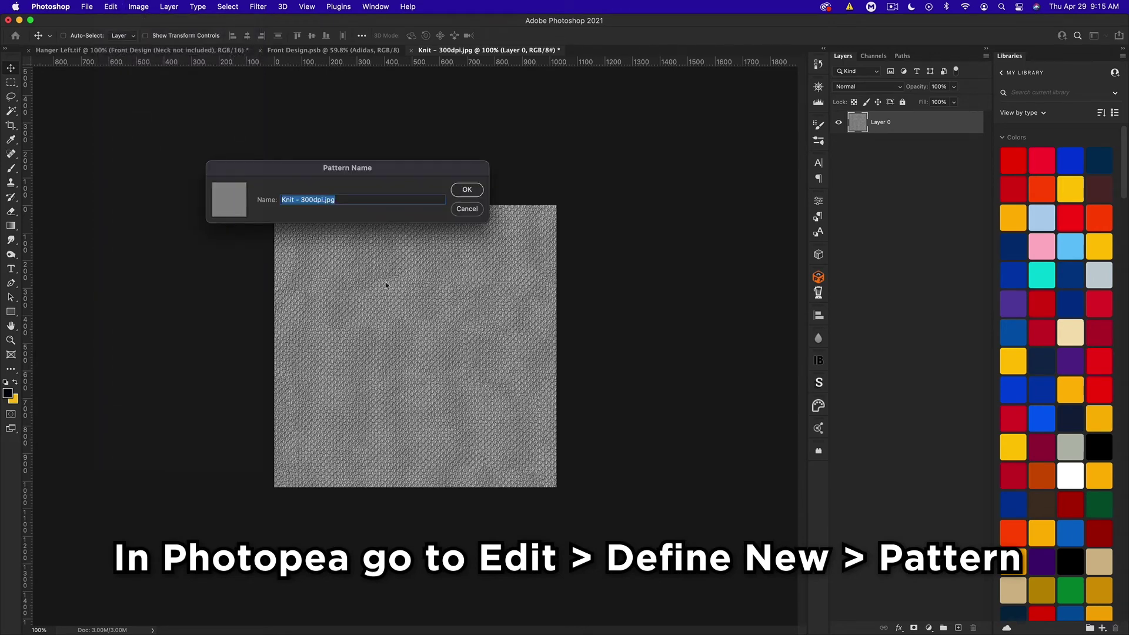
double_click(351, 198)
key("BackSpace")
key("BackSpace")
key("BackSpace")
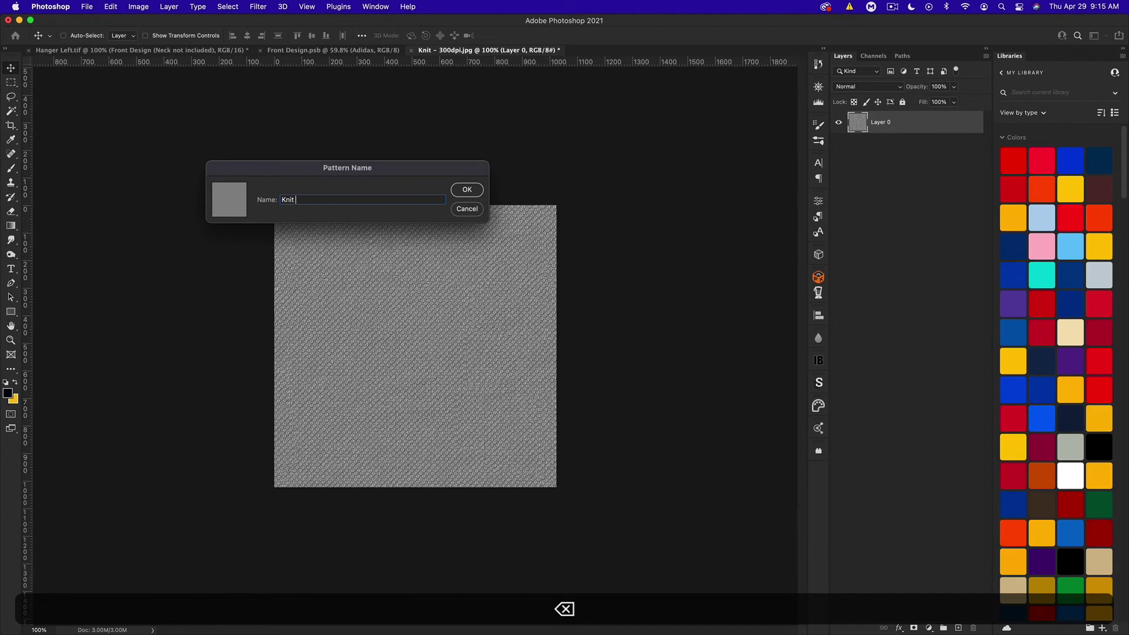
key("Return")
left_click(343, 51)
left_click(916, 304)
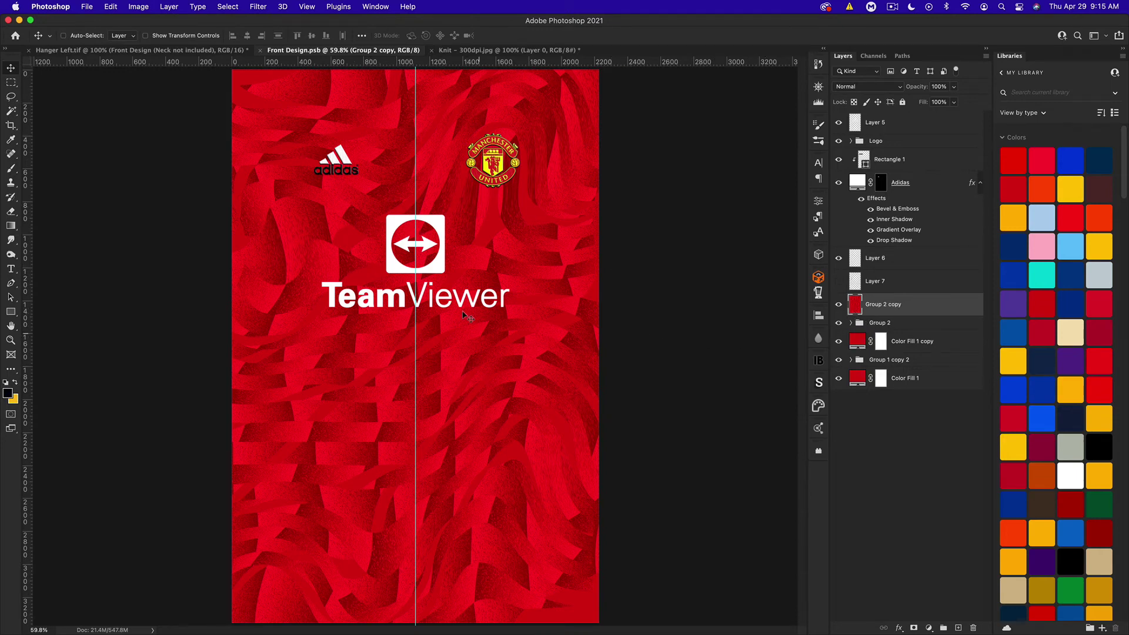
- Add a Pattern Fill layer using the grey Knit pattern above Group 2 copy
left_click(930, 629)
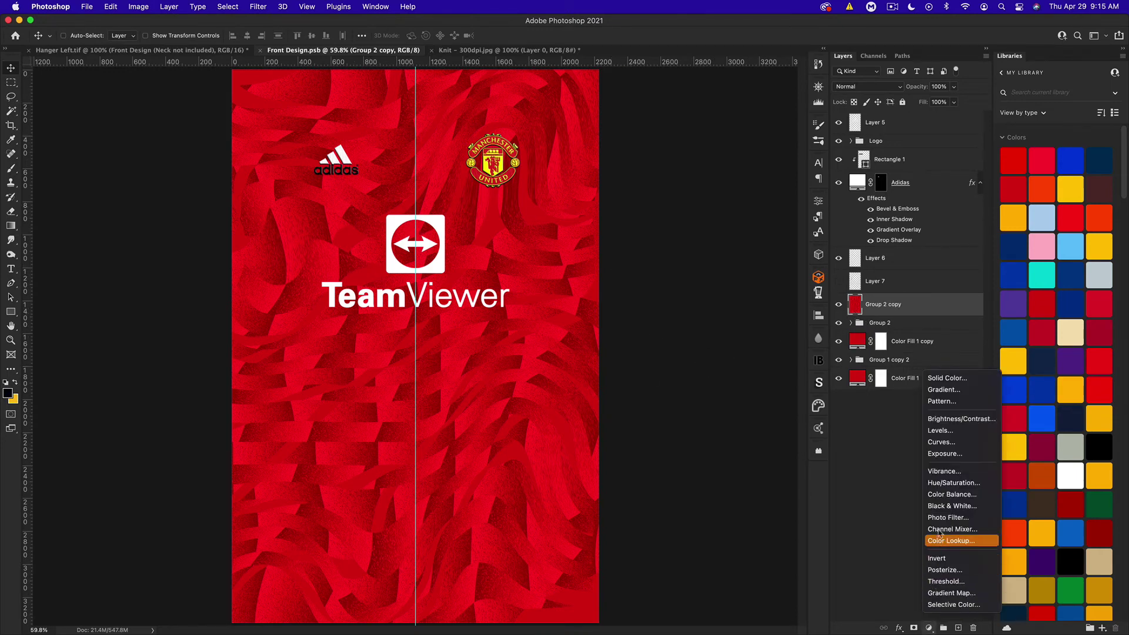
left_click(943, 401)
left_click(675, 263)
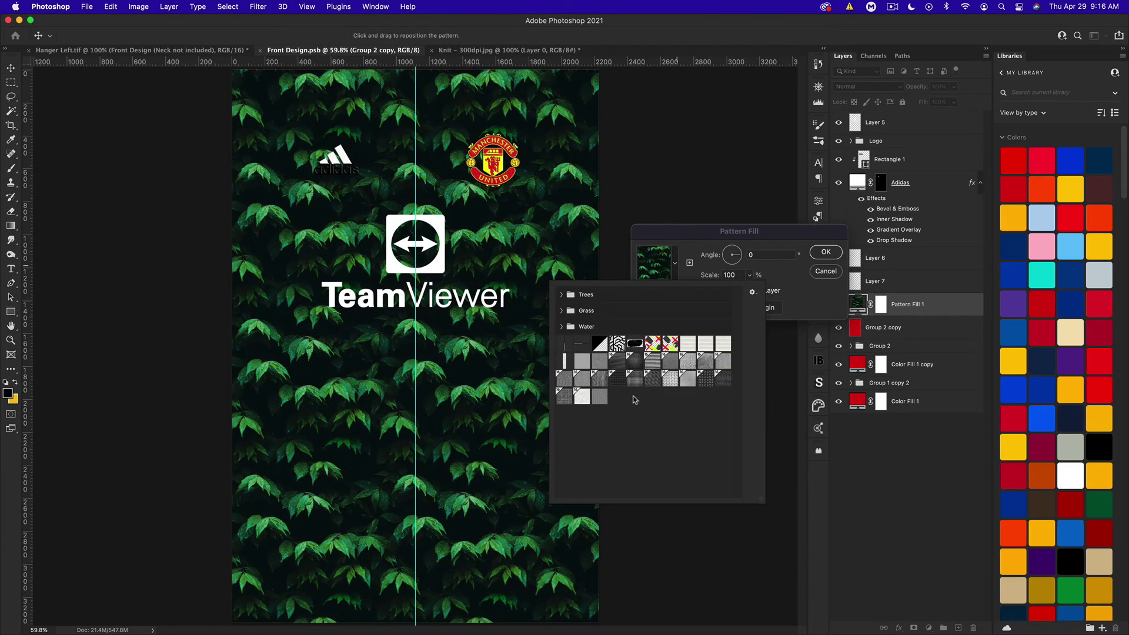
left_click(600, 398)
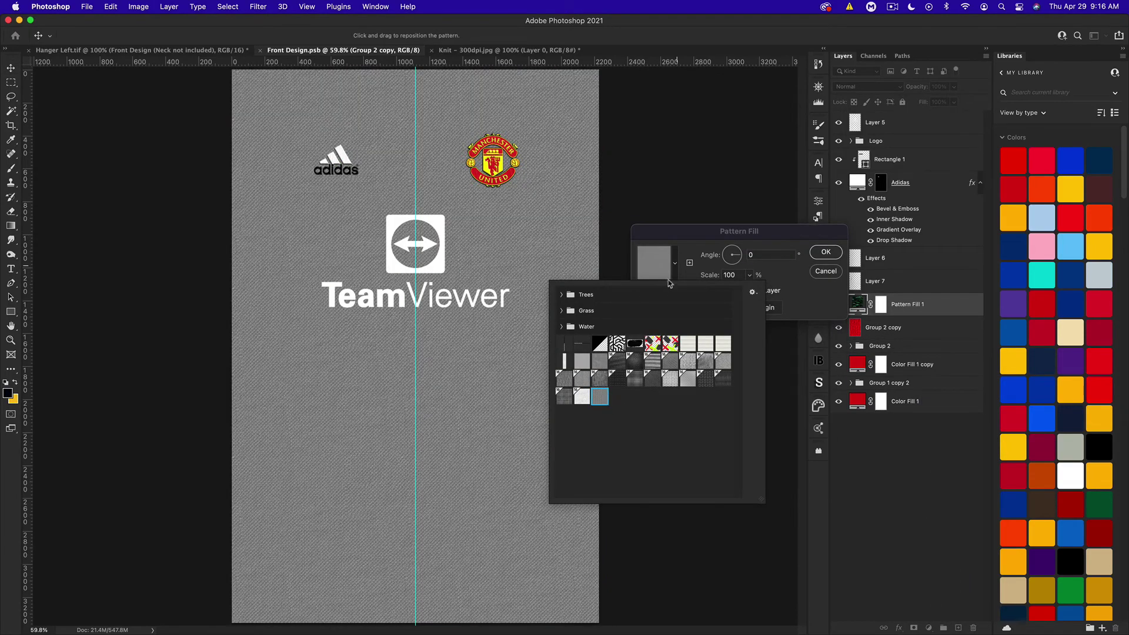
left_click(496, 312)
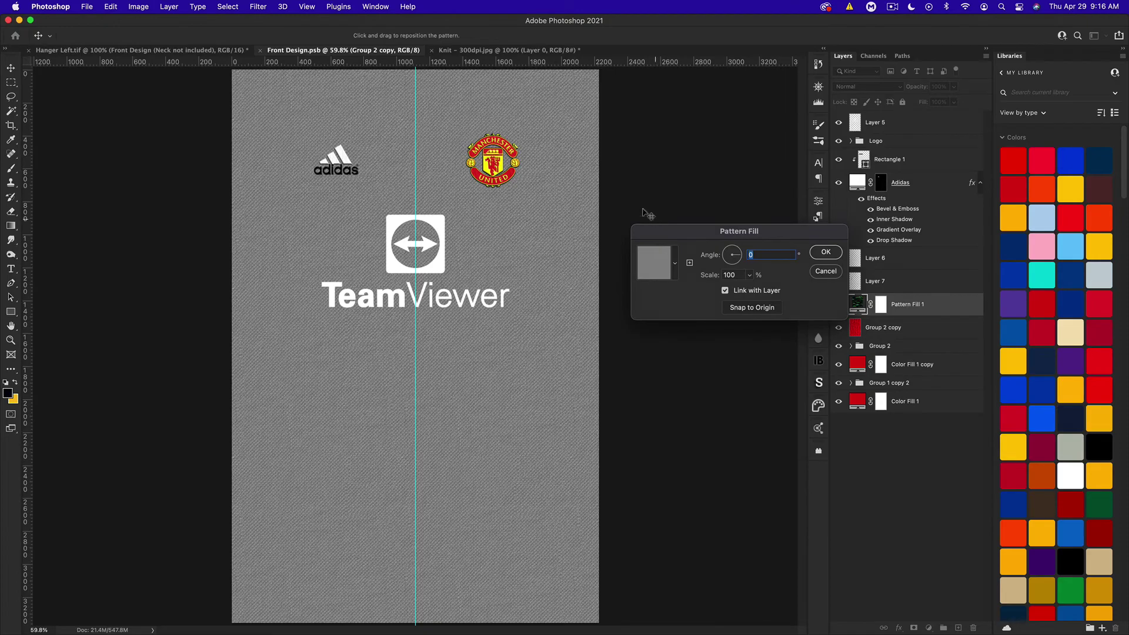
left_click(817, 256)
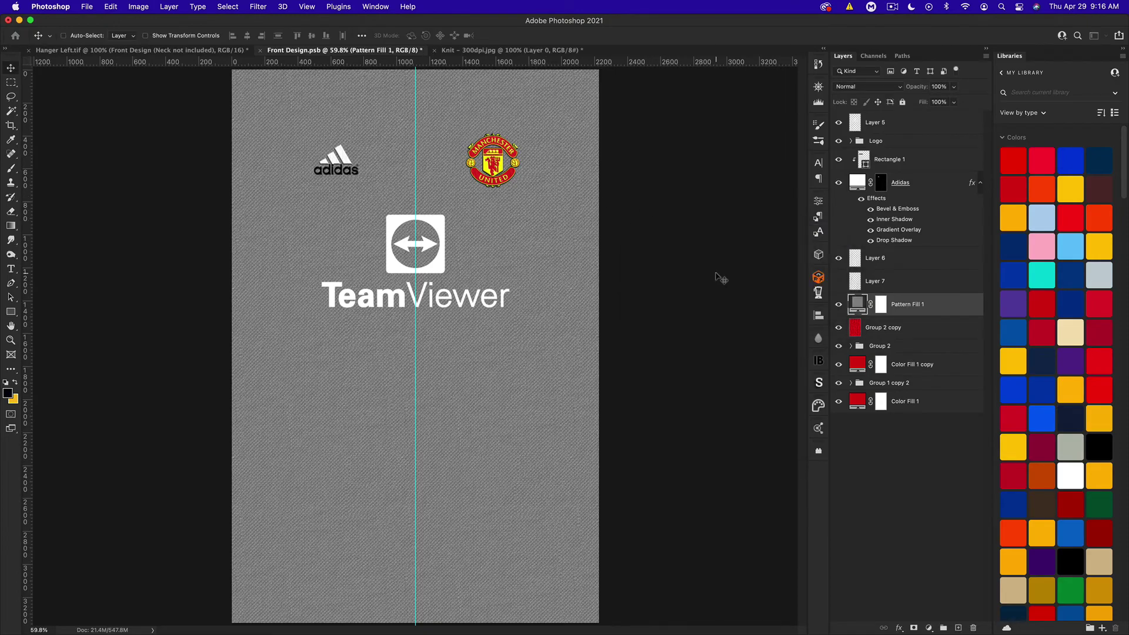
key("super+equal")
key("super+equal")
key("super+equal")
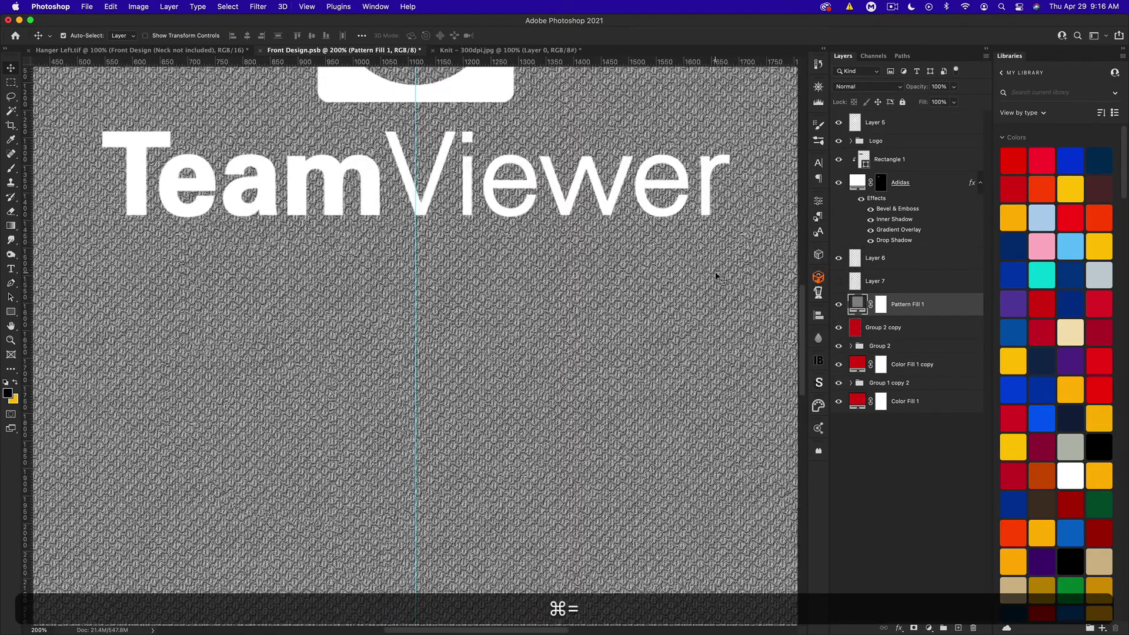
key("super+minus")
key("super+equal")
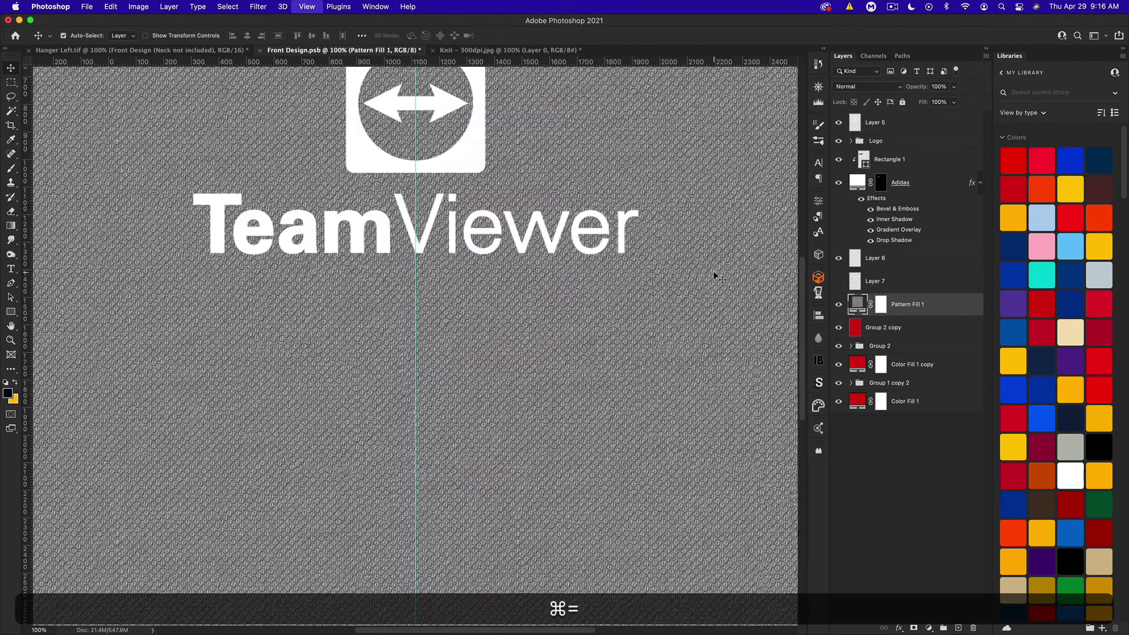
- Set Pattern Fill 1's blend mode to Multiply and compare it hidden and shown
left_click(882, 86)
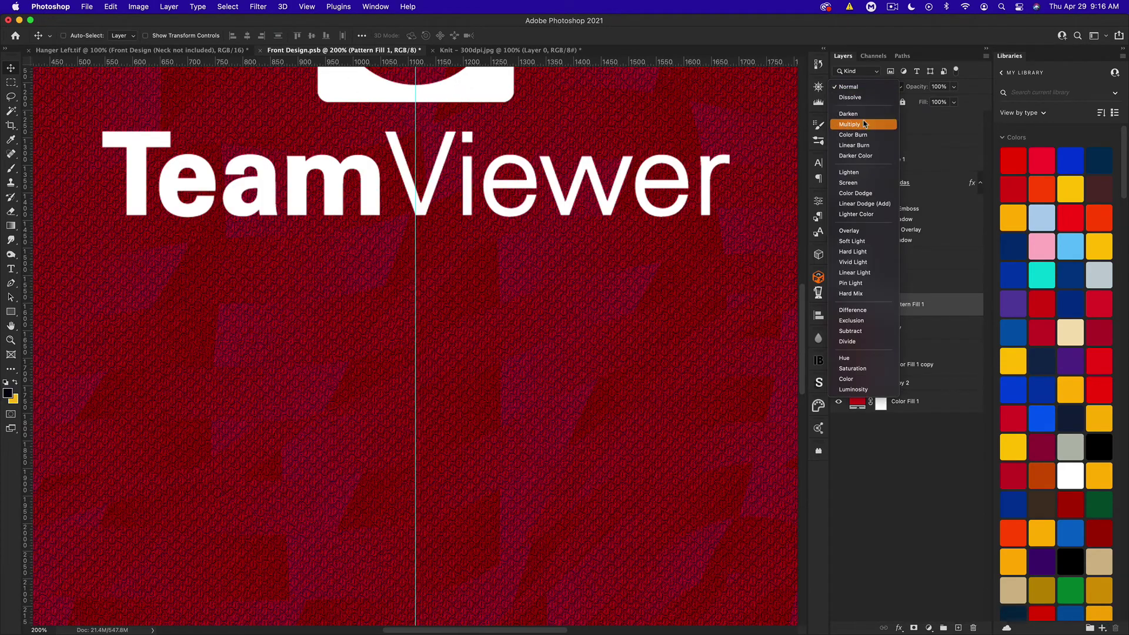
left_click(865, 125)
key("super+0")
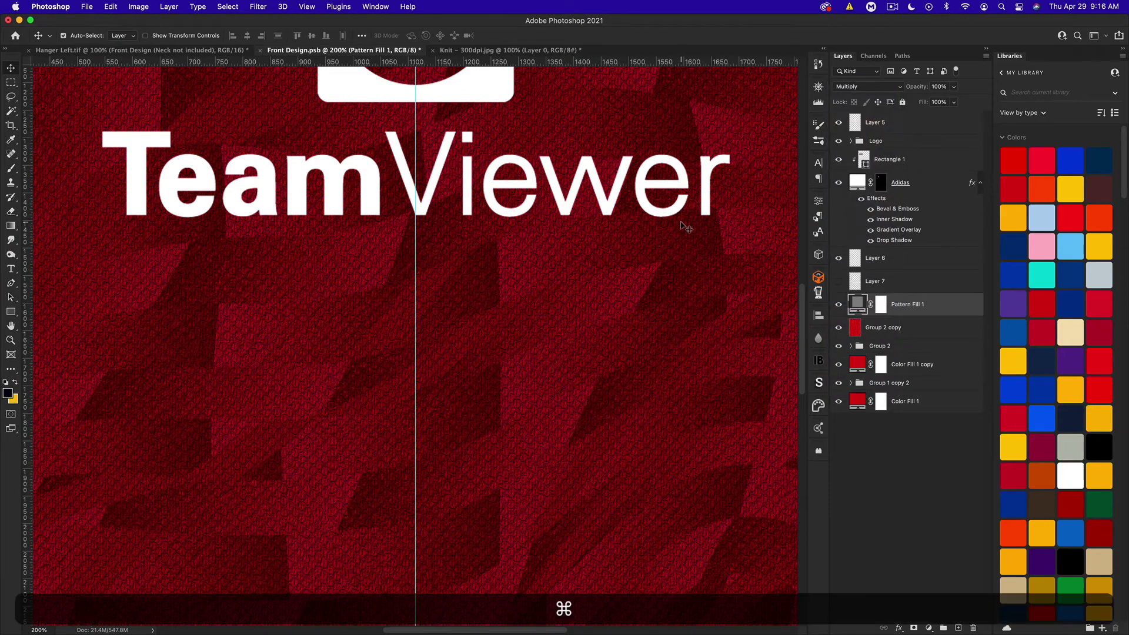
left_click(840, 304)
left_click(839, 304)
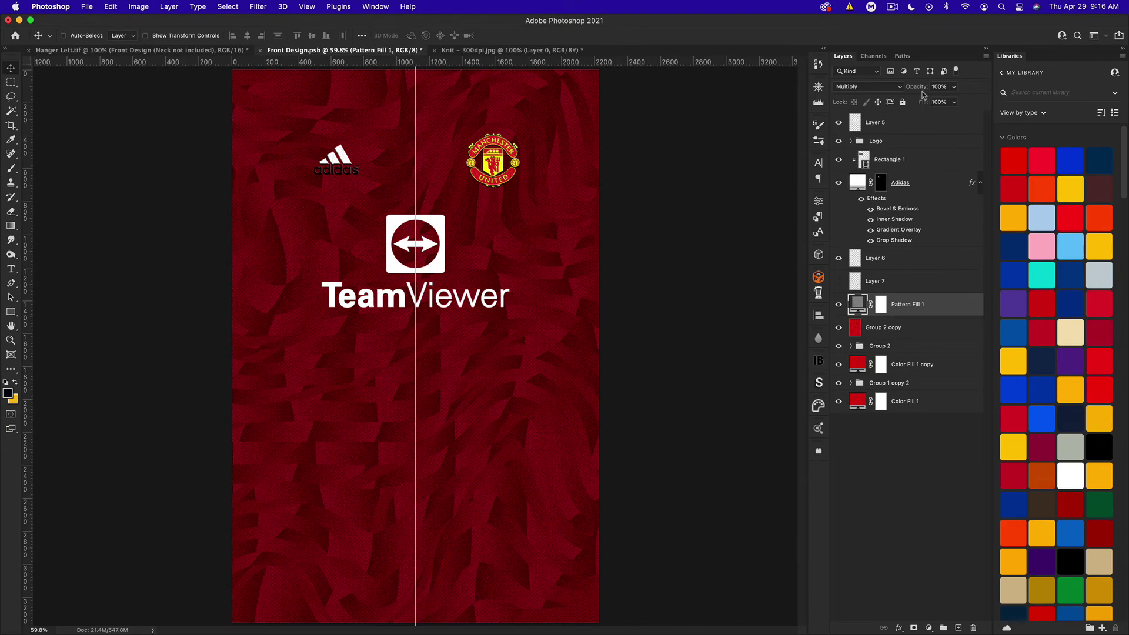
- Lower Pattern Fill 1's opacity to 46%, inspect the knit up close, and save
left_click_drag(916, 88, 886, 91)
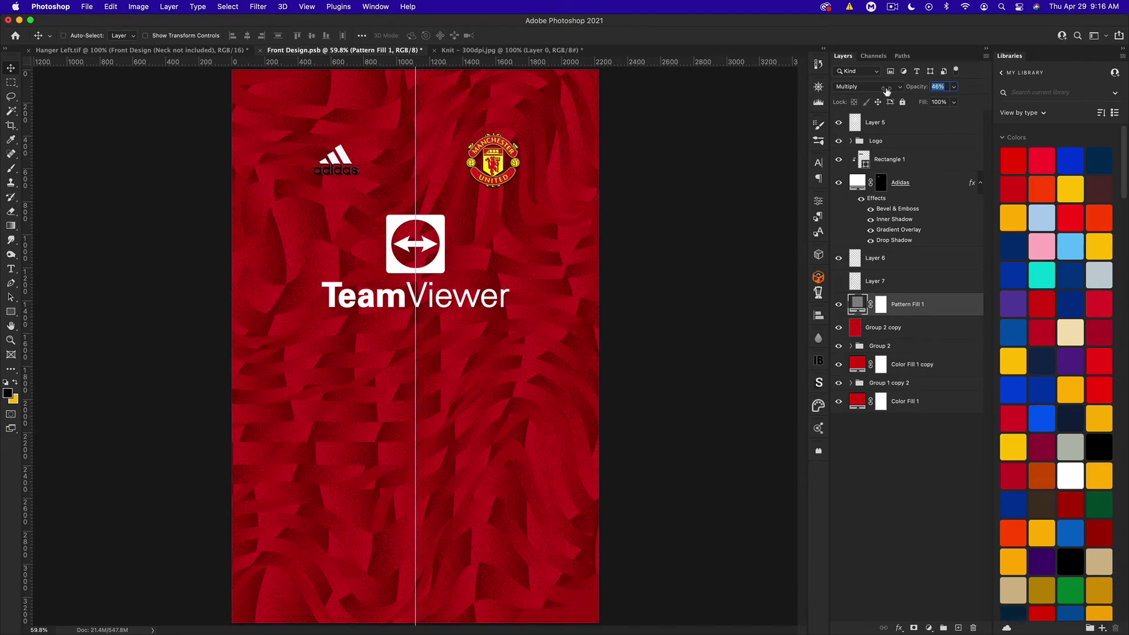
key("super+equal")
key("super+equal")
key("super+equal")
key("super+equal")
key("super+equal")
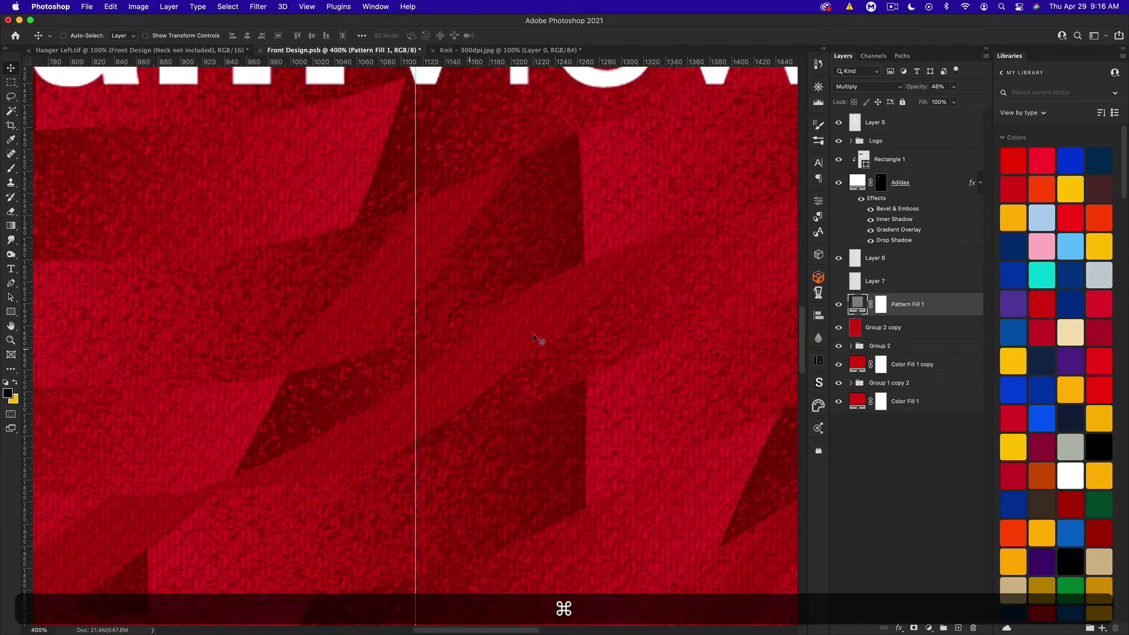
left_click_drag(249, 341, 706, 383)
key("super+0")
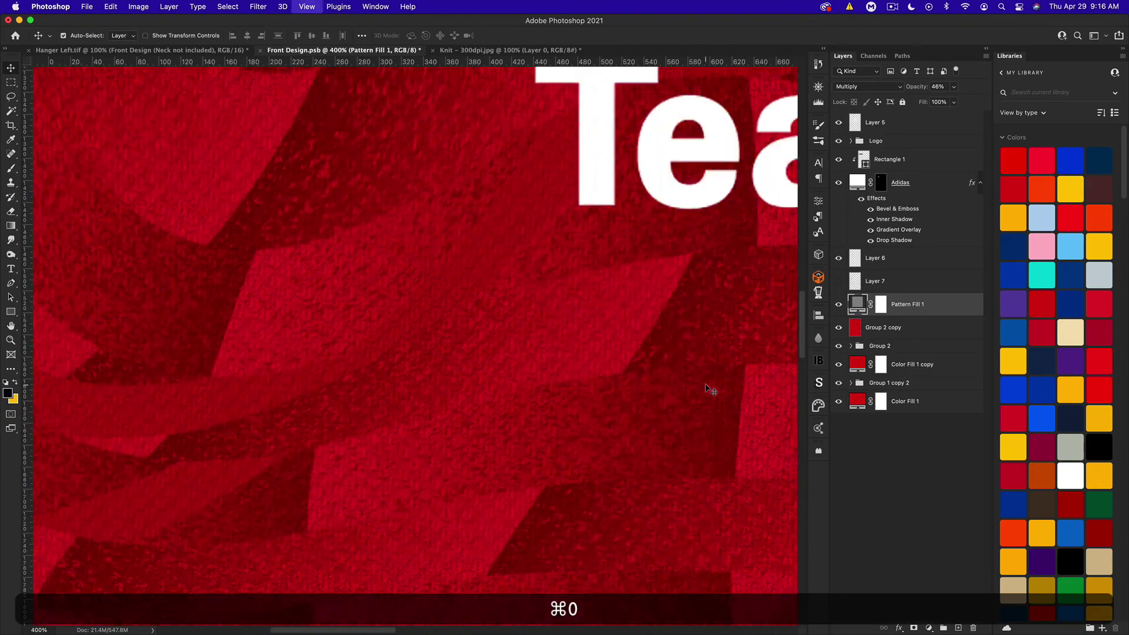
key("super+s")
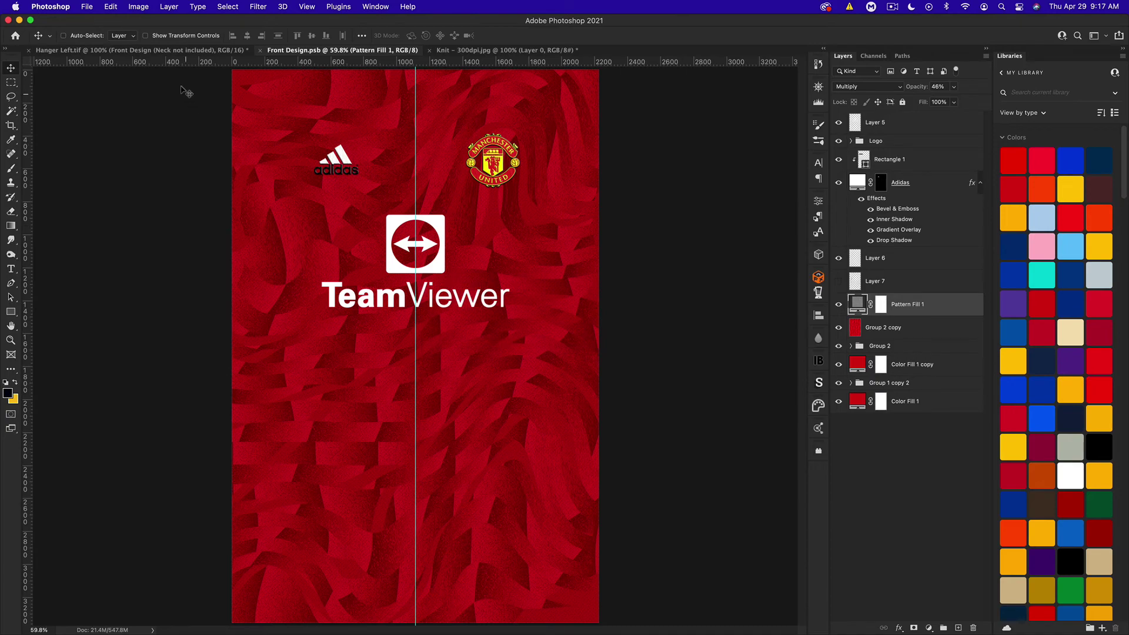
- Inspect the shirt fabric on the mockup up close, then save Front Design.psb
left_click(149, 53)
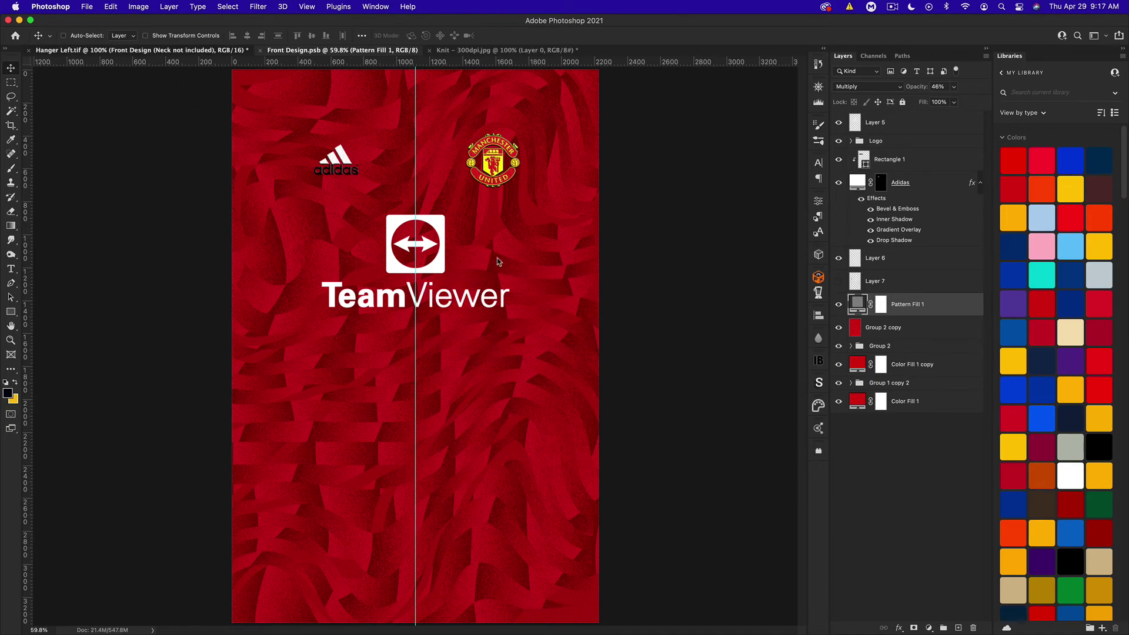
key("super+equal")
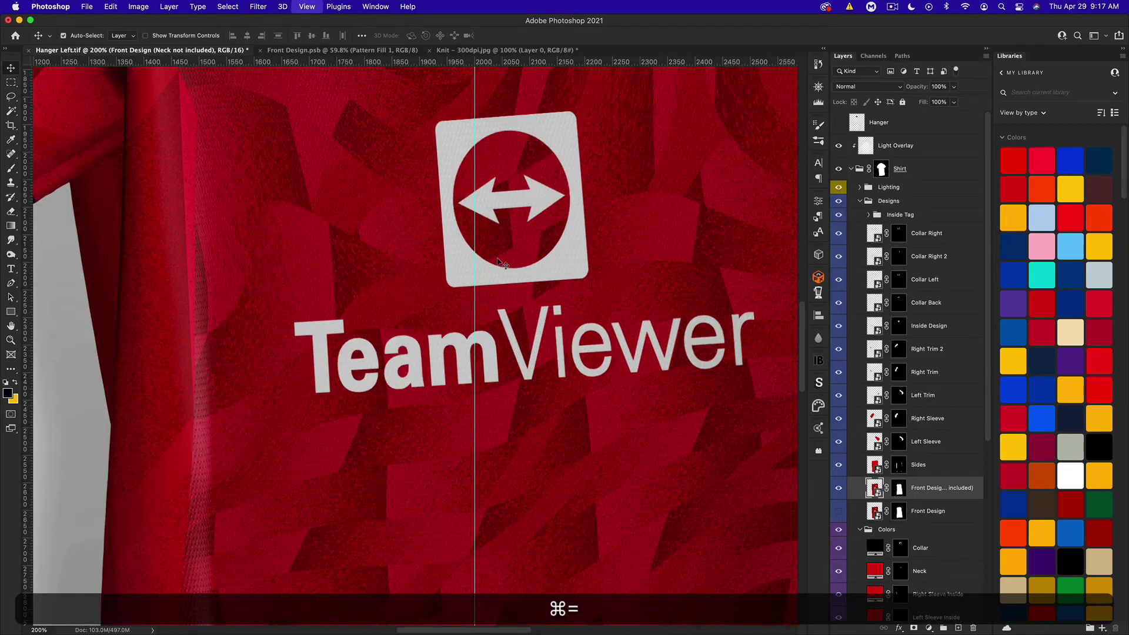
key("super+equal")
scroll(540, 388, "up", 10)
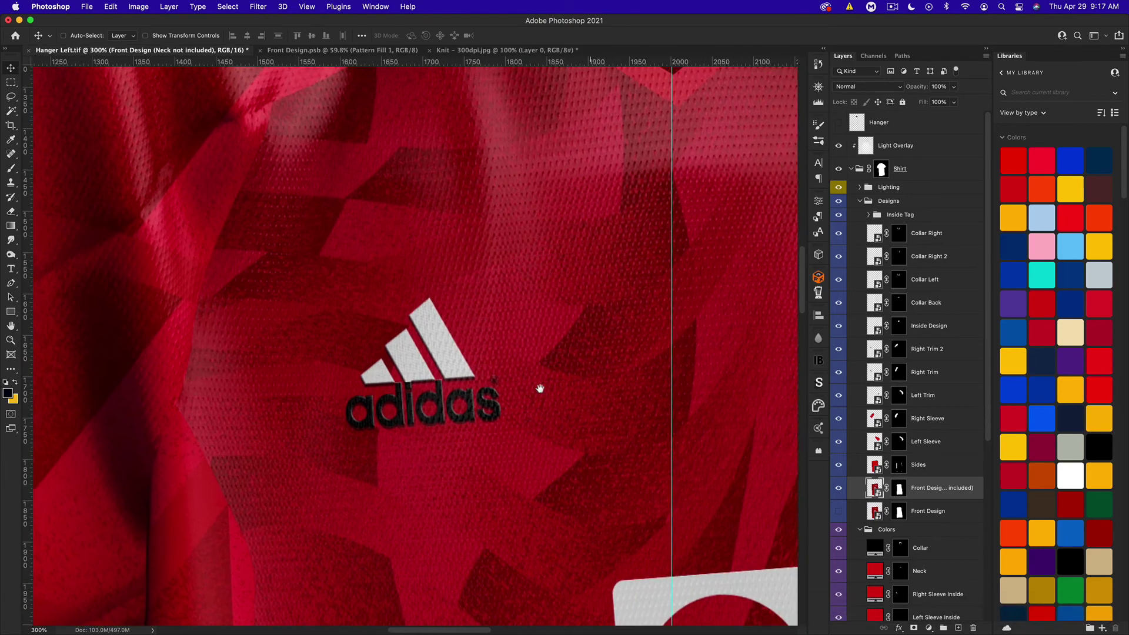
scroll(540, 388, "up", 5)
scroll(539, 388, "right", 3)
key("super+0")
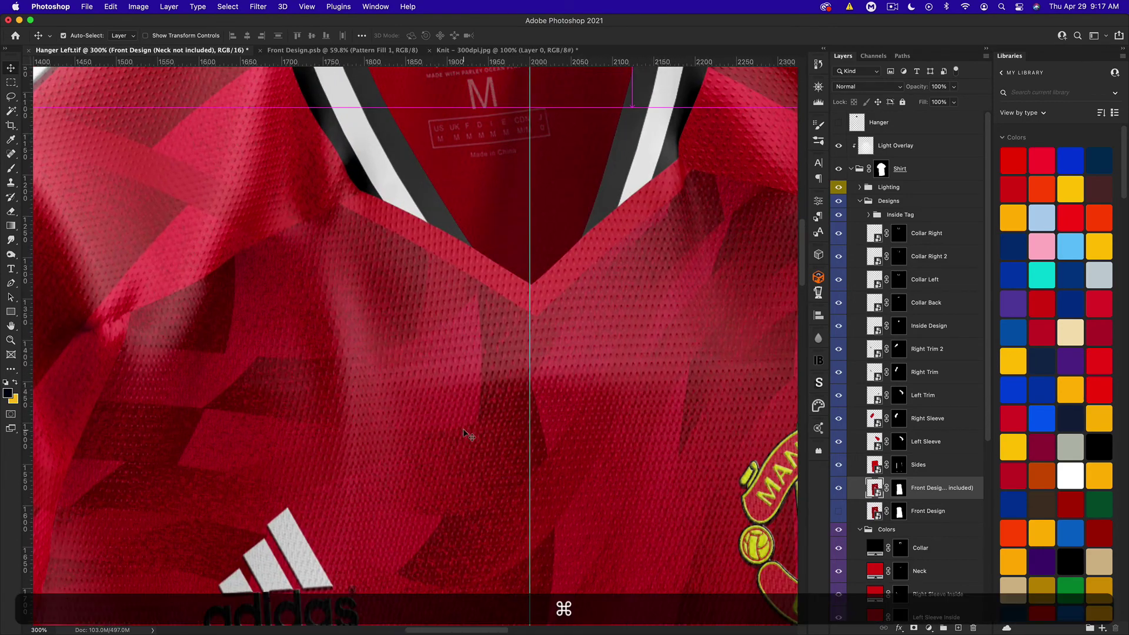
left_click(355, 51)
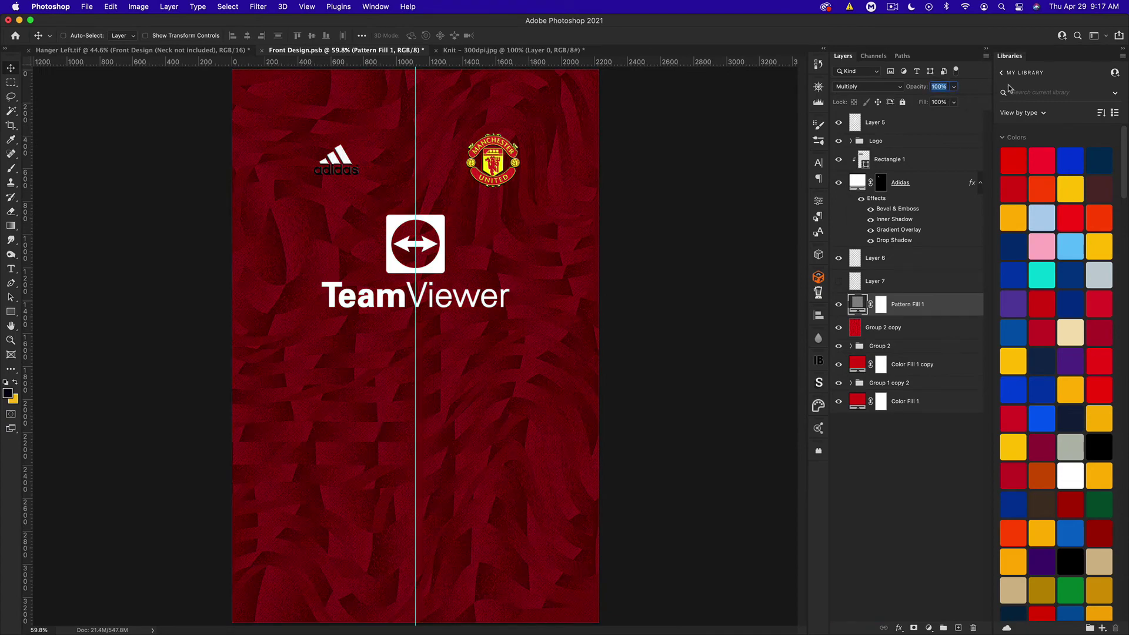
key("super+s")
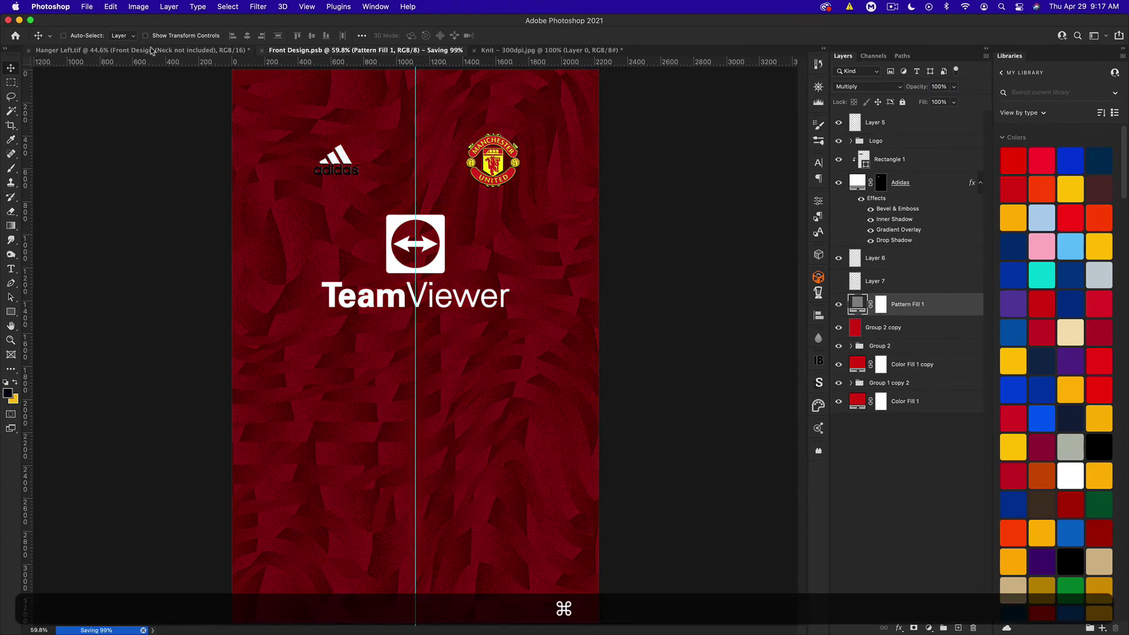
- Recheck the darker crest on the mockup, then open Pattern Fill 1's blend modes
left_click(168, 52)
key("super+1")
left_click_drag(377, 179, 408, 200)
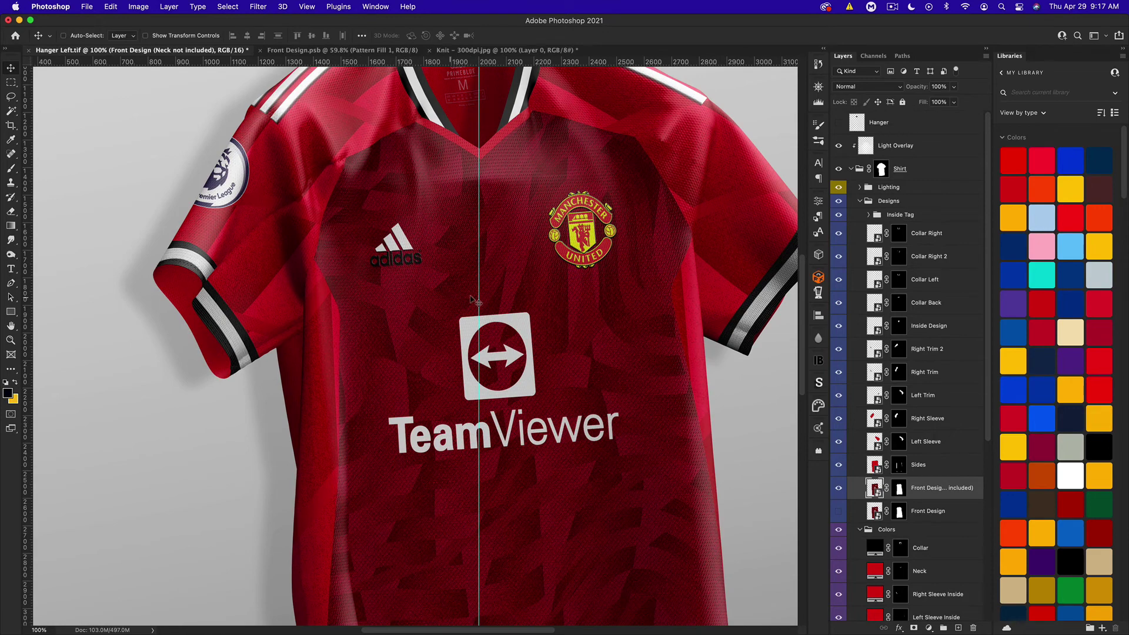
key("super+equal")
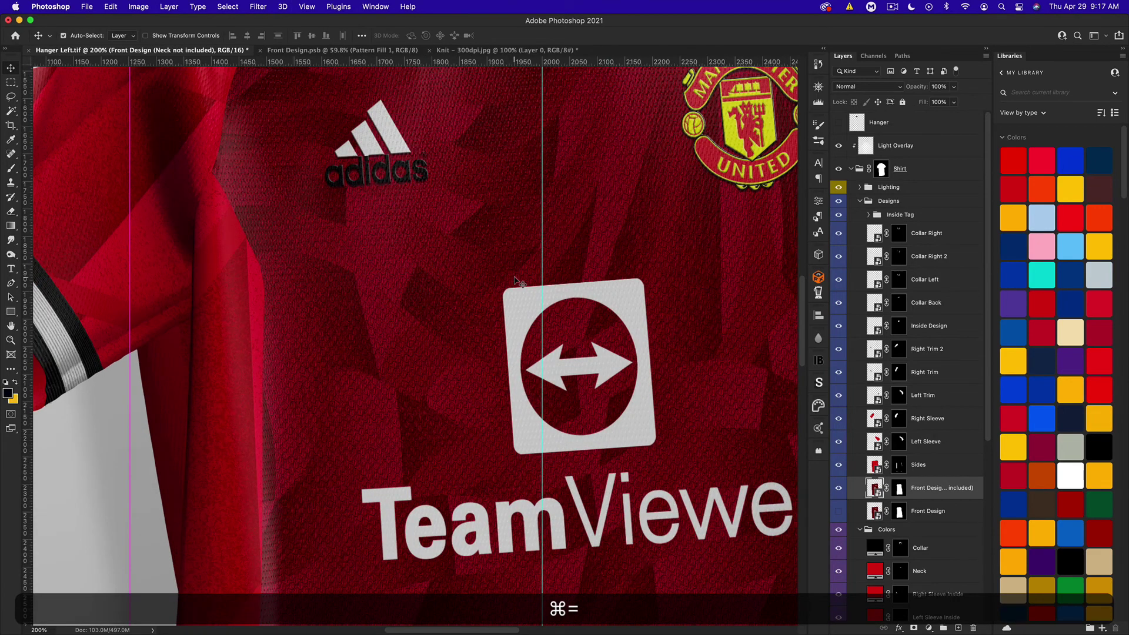
left_click_drag(504, 277, 371, 378)
key("super+0")
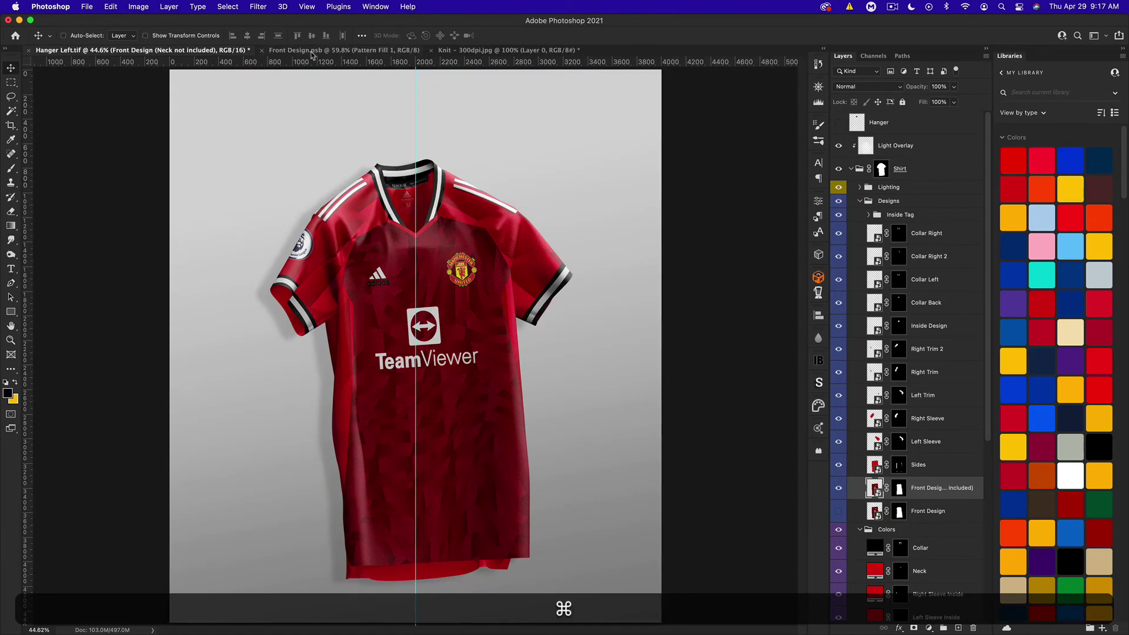
left_click(312, 50)
left_click(904, 86)
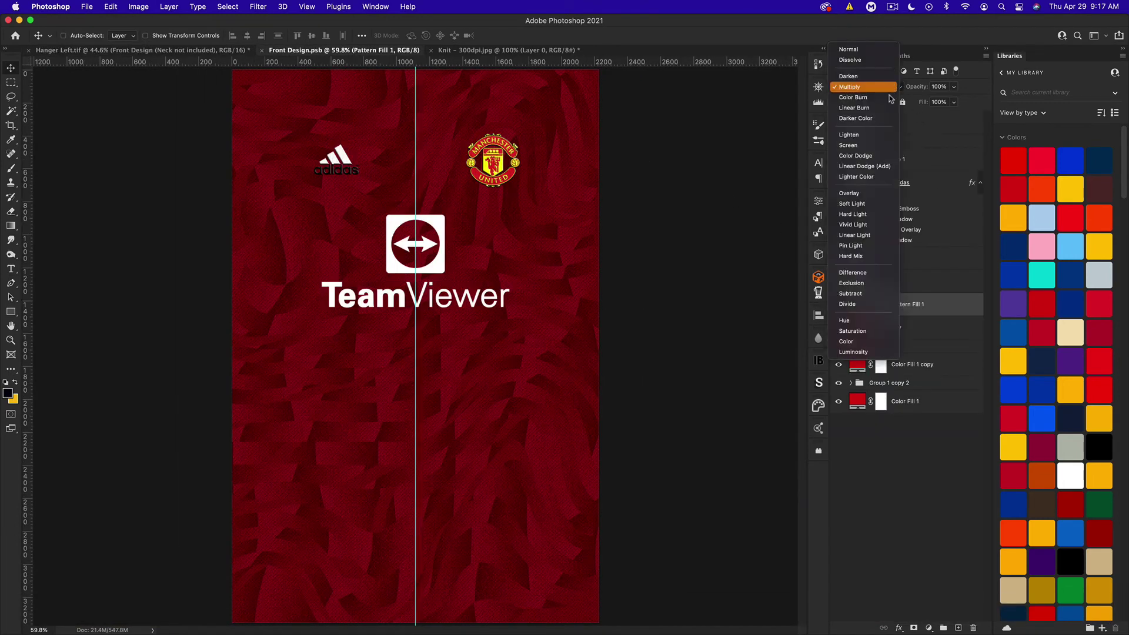